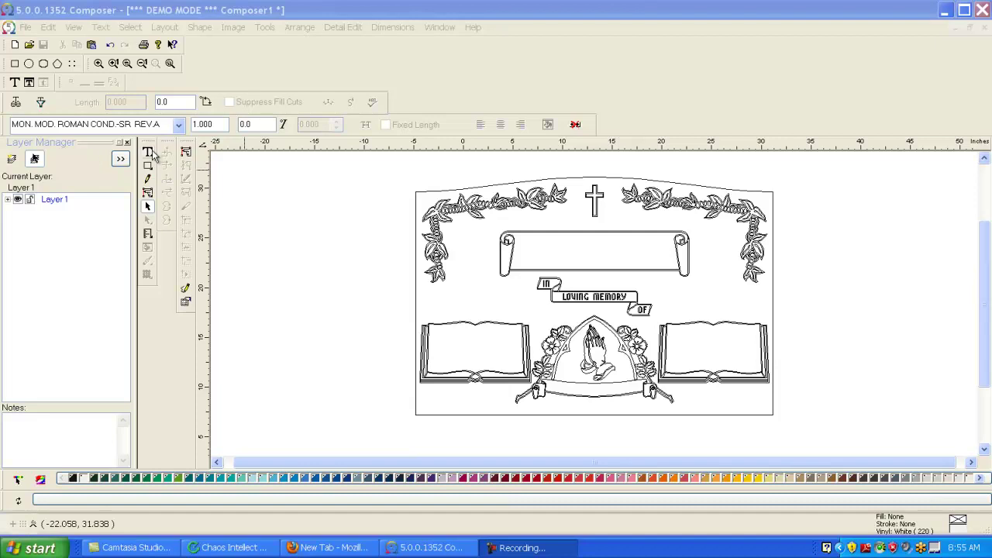
# - Zoom in on the top scroll banner
pyautogui.click(149, 152)
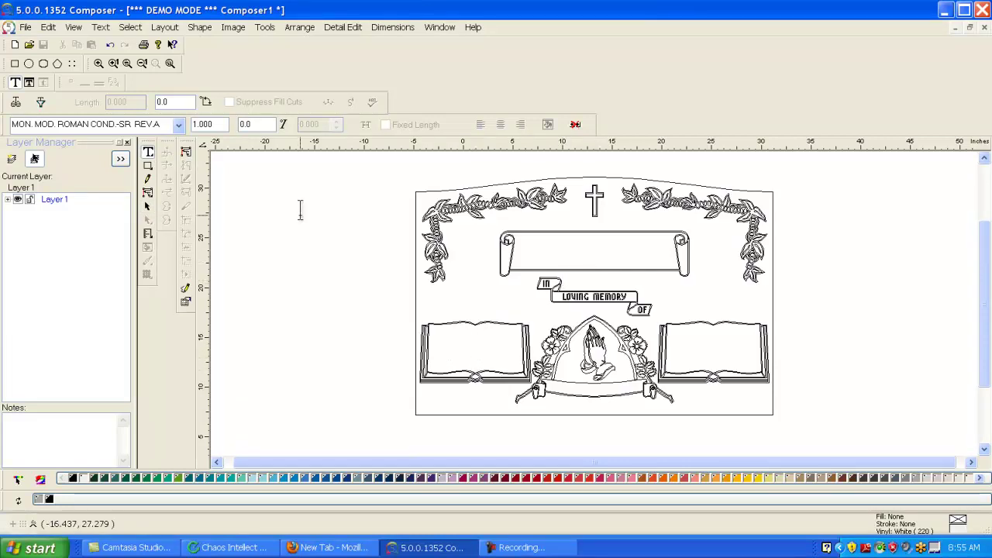
pyautogui.click(99, 63)
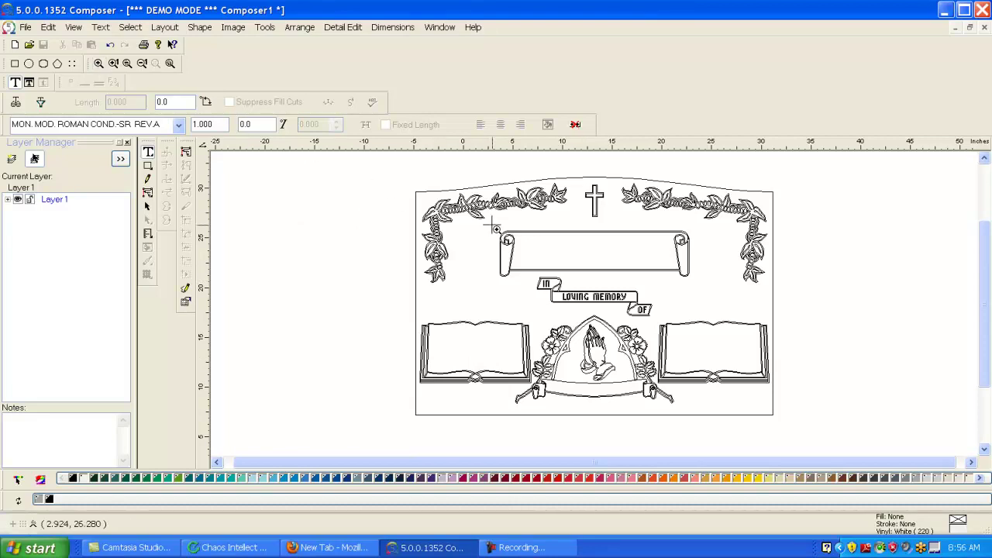
pyautogui.moveTo(481, 225); pyautogui.dragTo(711, 288)
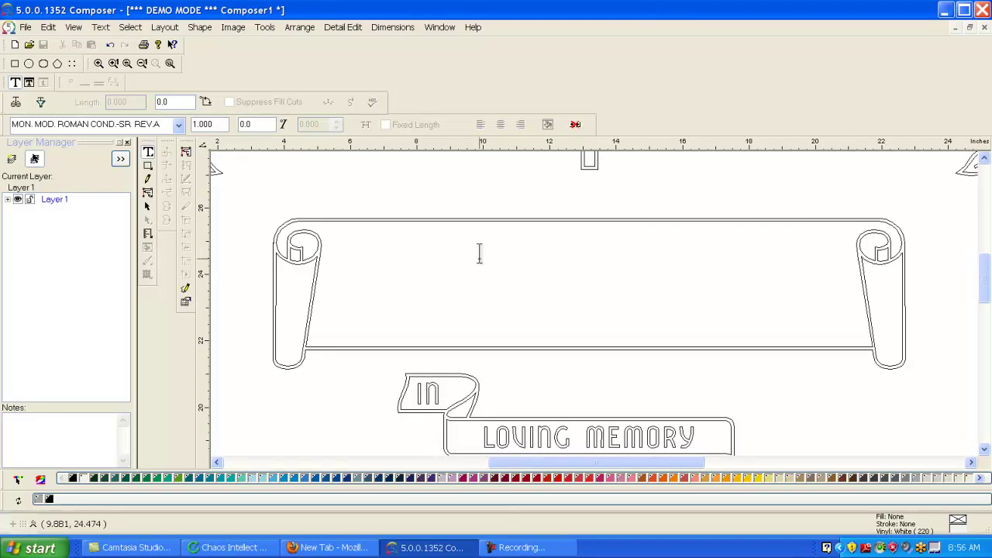
# - Select the banner and place horizontal and vertical guides crossing at its centre
pyautogui.click(147, 206)
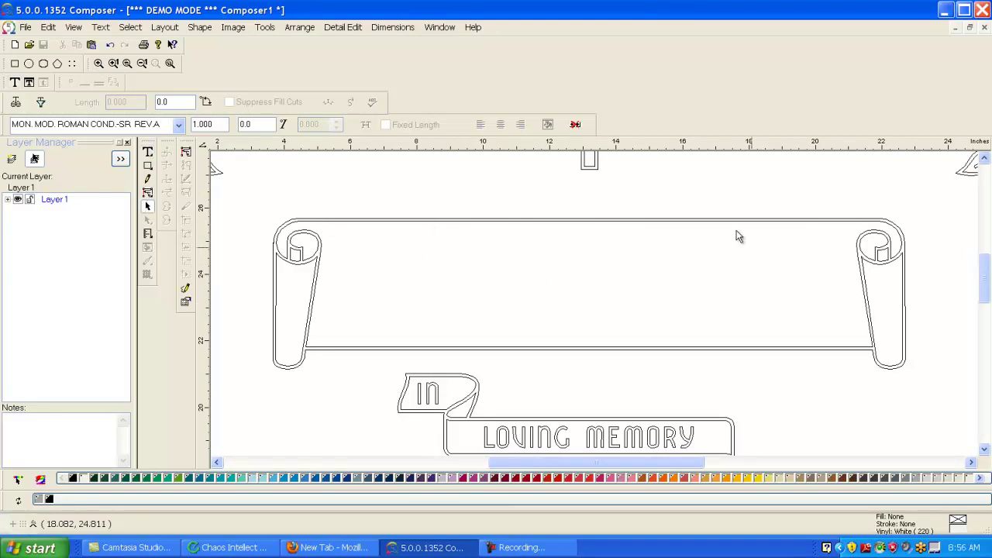
pyautogui.click(563, 220)
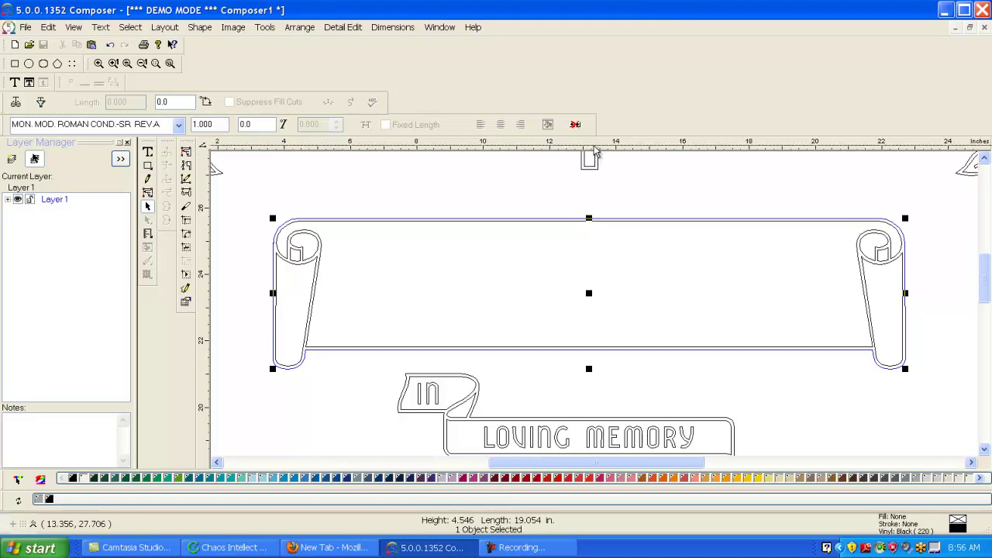
pyautogui.moveTo(593, 148); pyautogui.dragTo(653, 292)
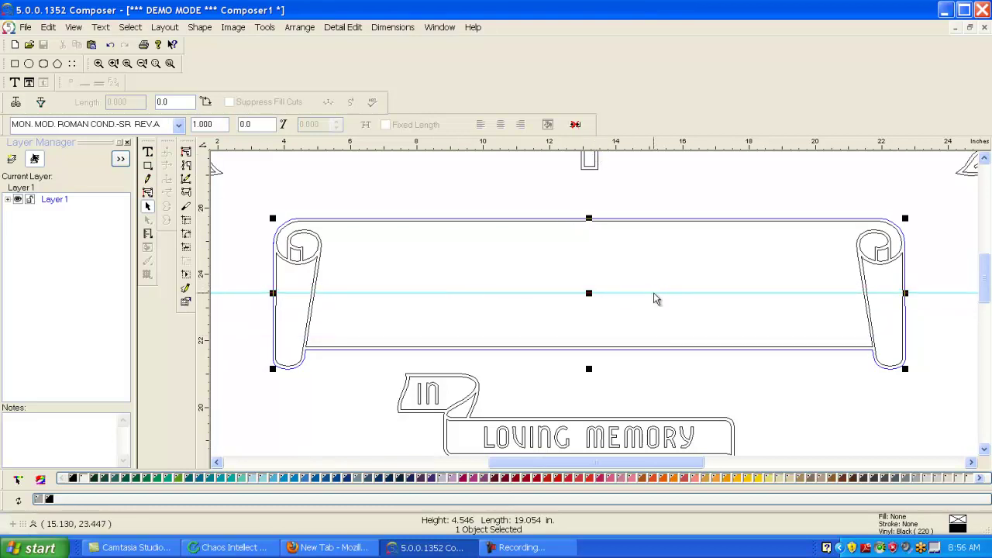
pyautogui.moveTo(206, 274); pyautogui.dragTo(589, 317)
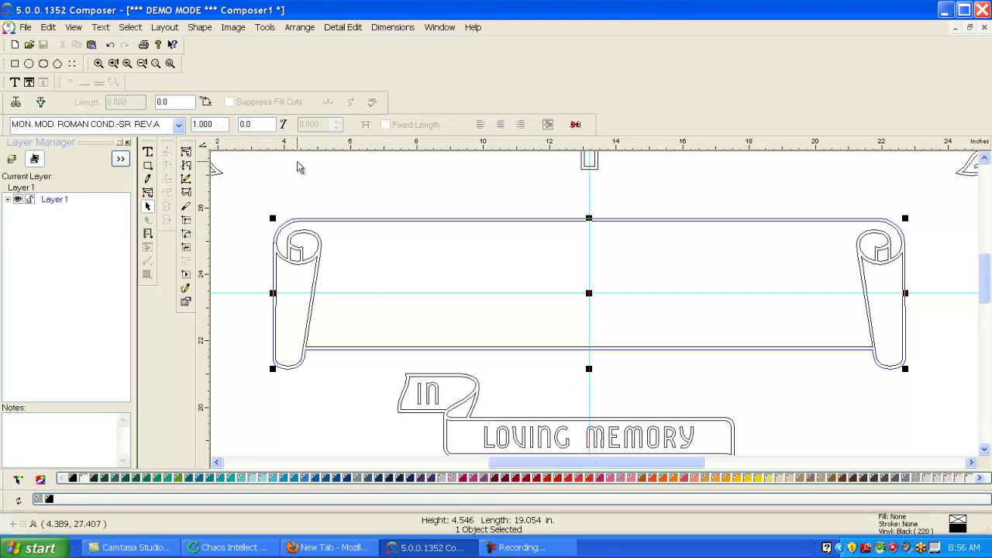
# - Type BRADLEY as a text line where the guides cross
pyautogui.click(232, 166)
pyautogui.click(147, 152)
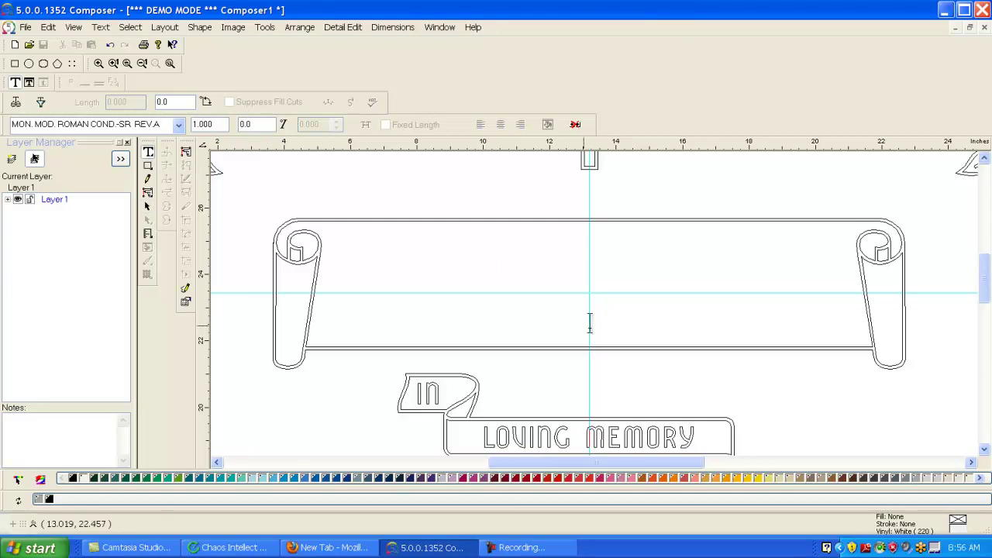
pyautogui.click(589, 300)
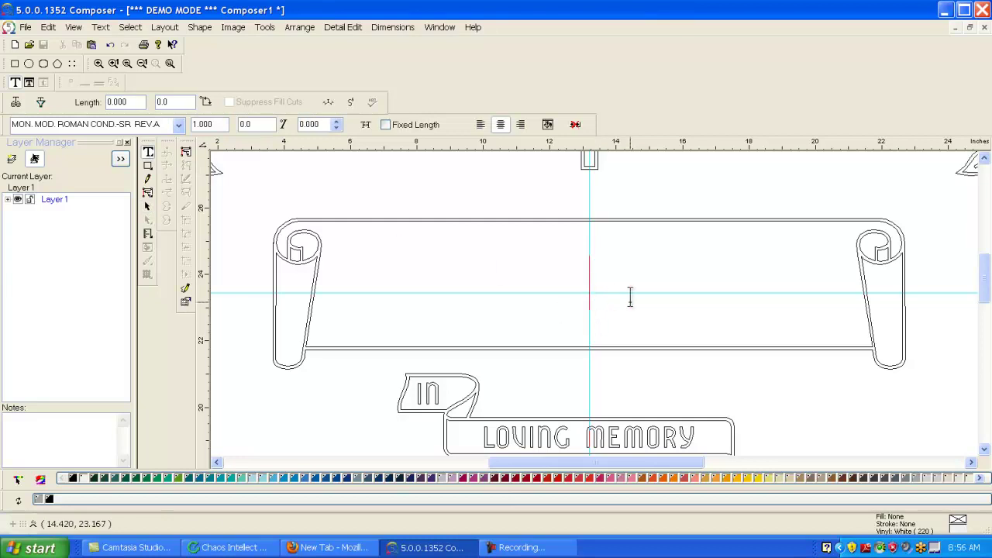
pyautogui.write('BR')
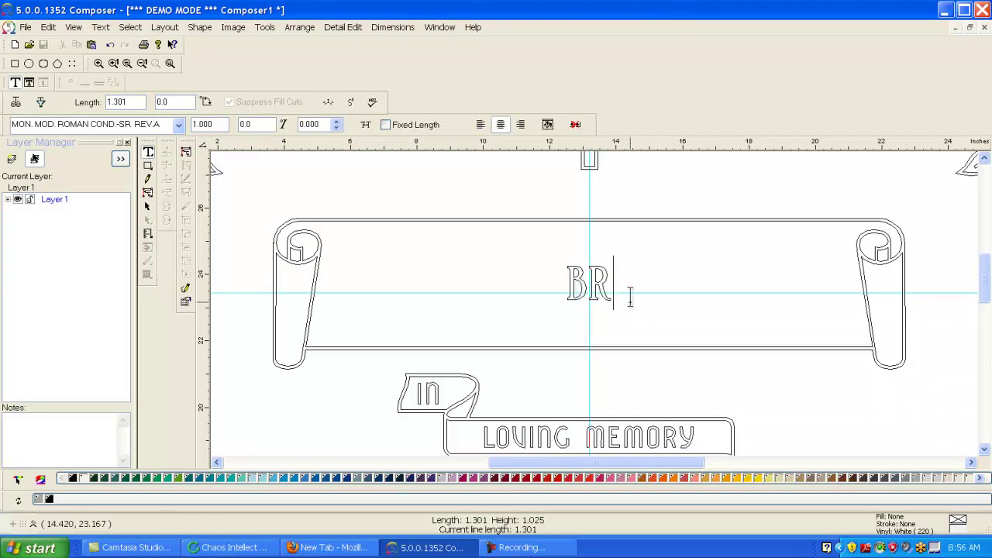
pyautogui.write('ADLEY')
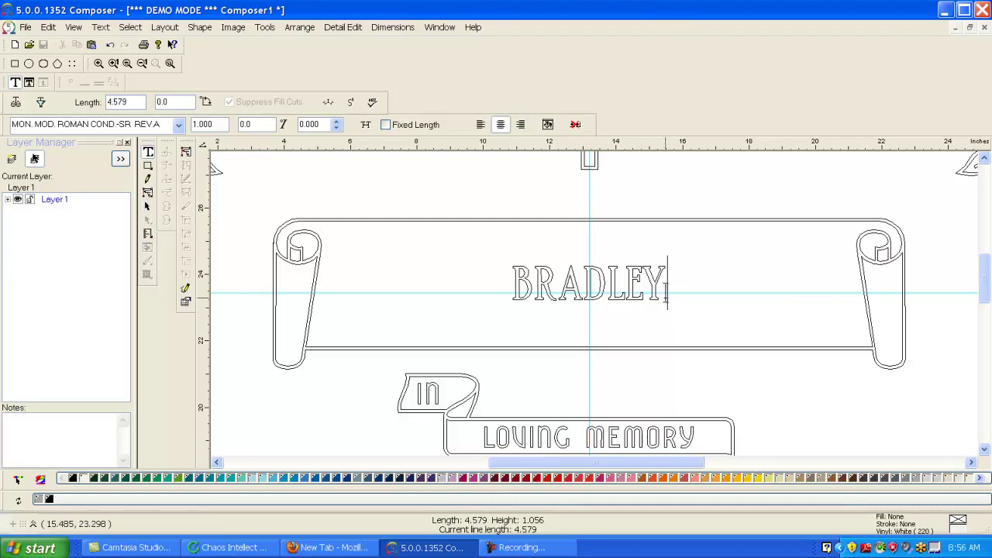
# - Set the BRADLEY text's font height to 2.5 and select the lettering
pyautogui.moveTo(664, 285); pyautogui.dragTo(496, 243)
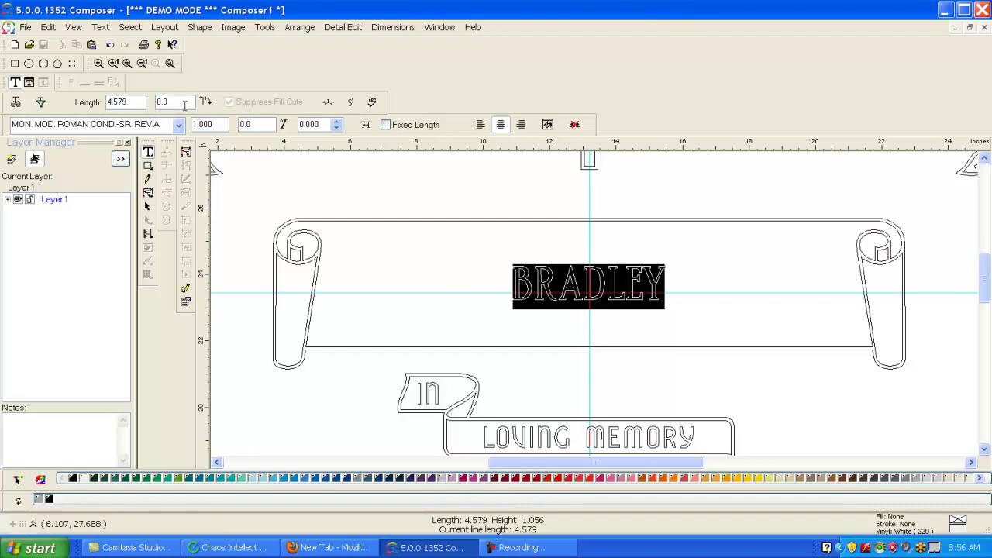
pyautogui.click(212, 122)
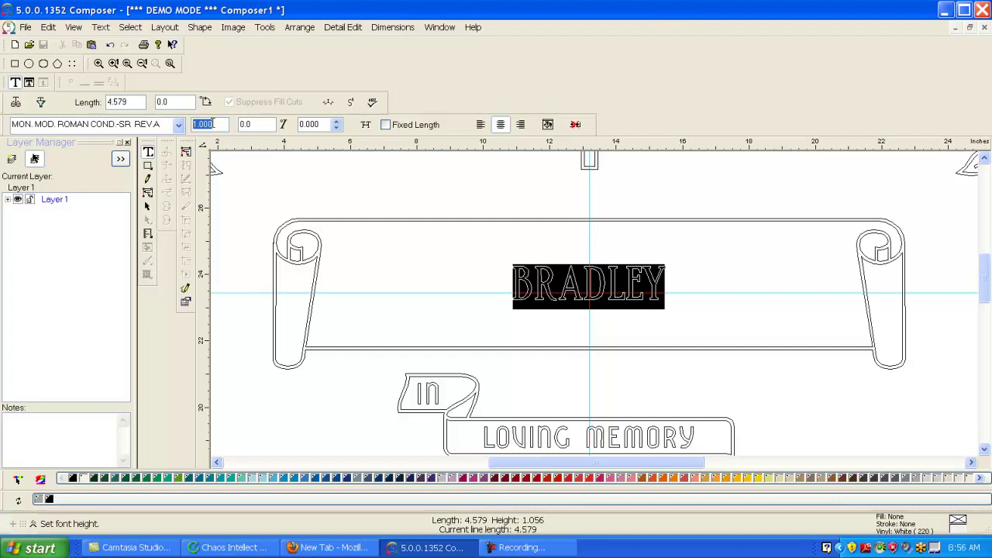
pyautogui.write('2')
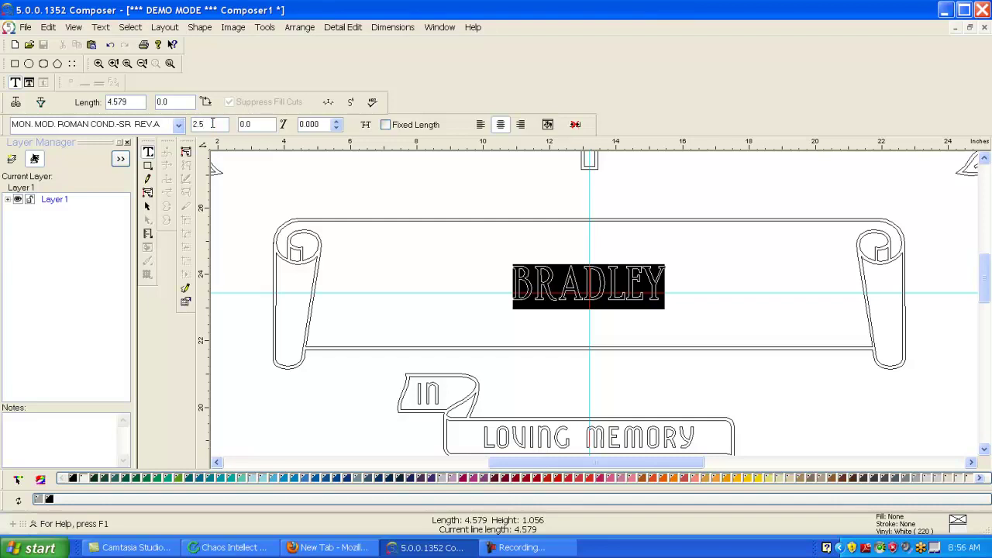
pyautogui.write('.5')
pyautogui.click(248, 124)
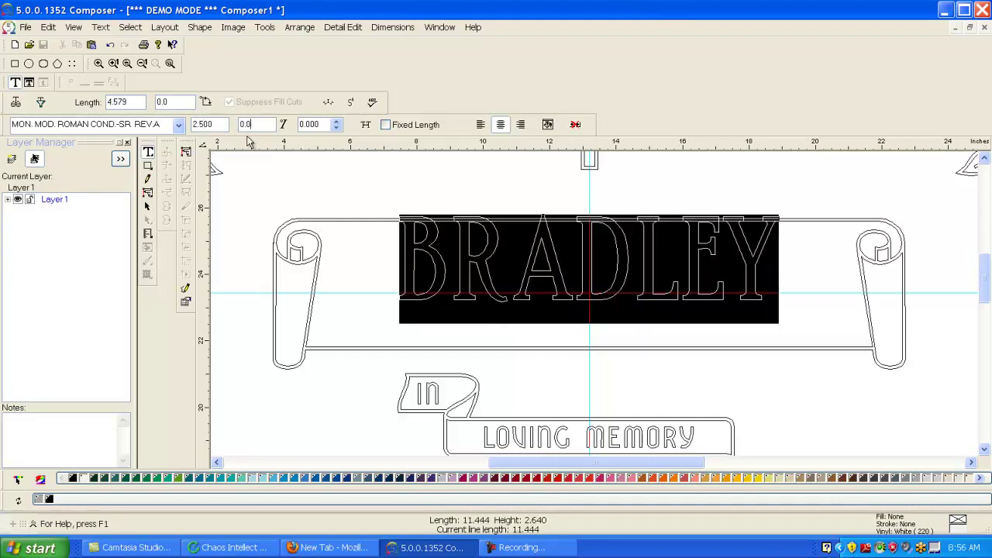
pyautogui.click(147, 207)
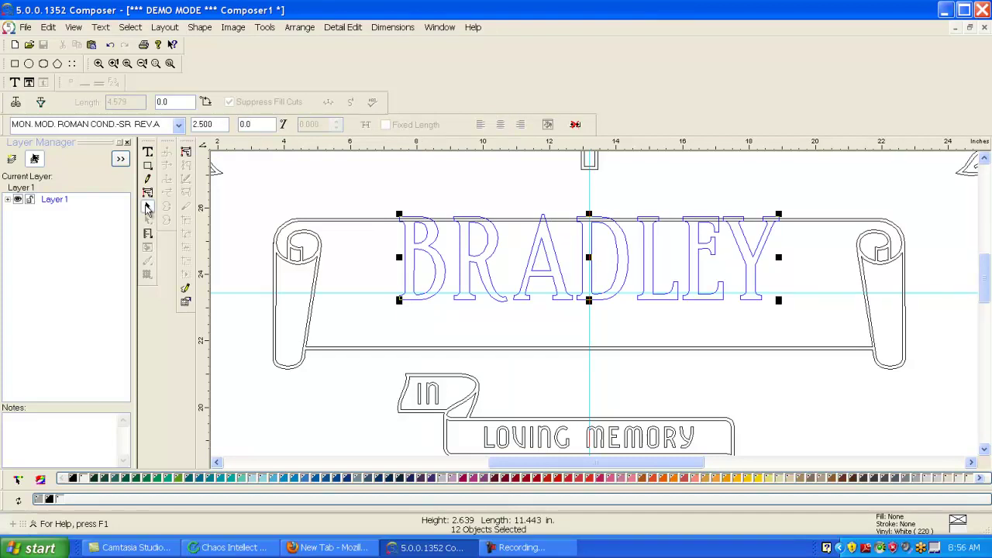
# - Lower BRADLEY, change it to MONUMENT MOD. ROMAN AK-GSP, then shift it slightly left
pyautogui.moveTo(439, 259); pyautogui.dragTo(439, 281)
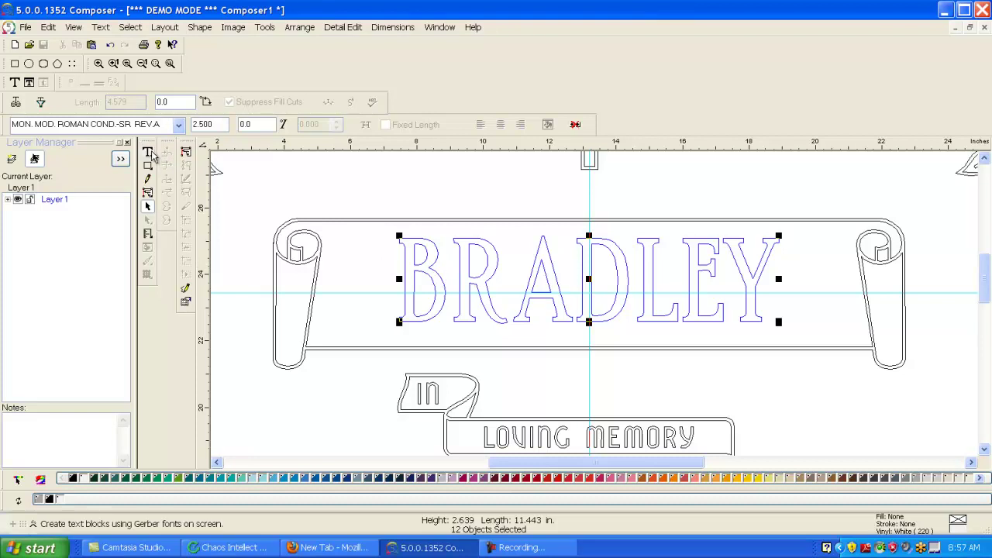
pyautogui.click(148, 155)
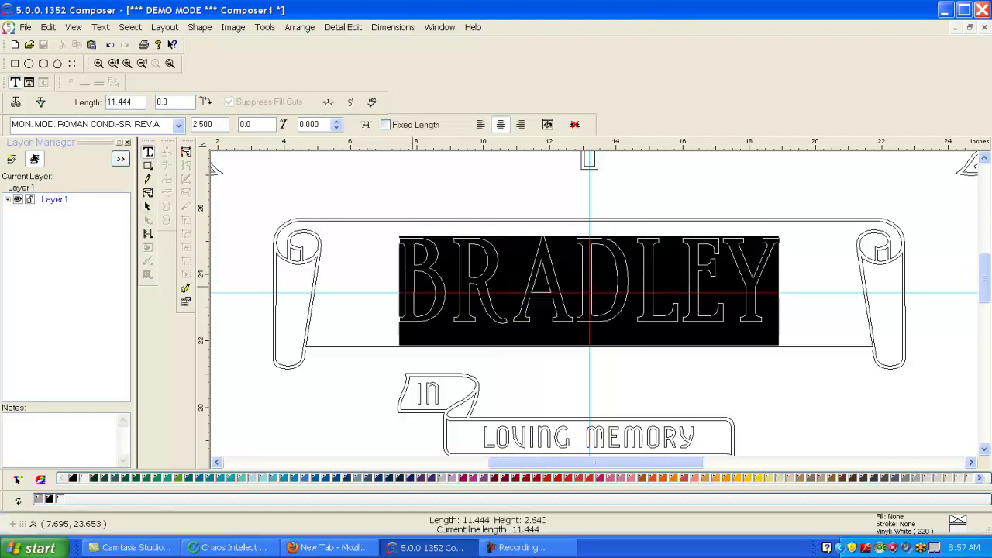
pyautogui.click(179, 125)
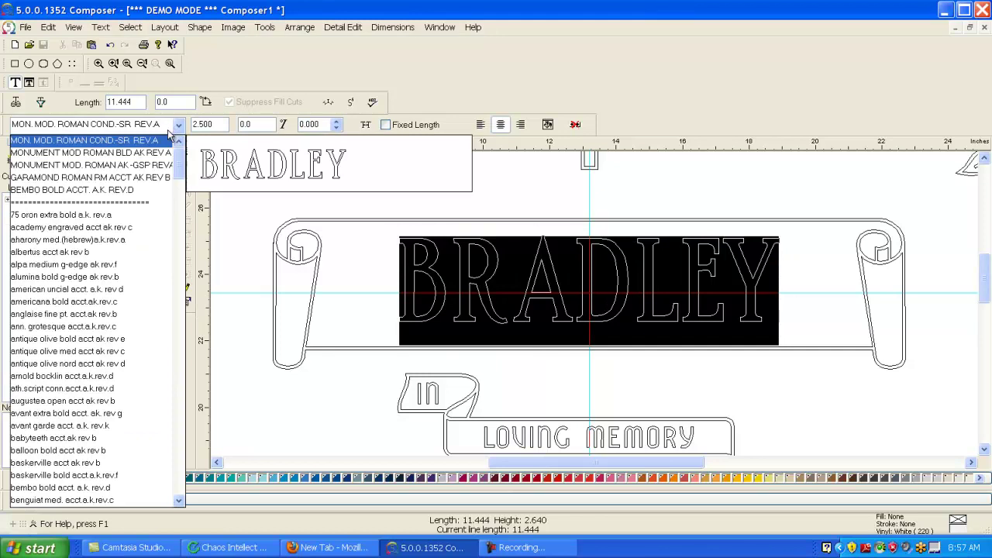
pyautogui.click(142, 166)
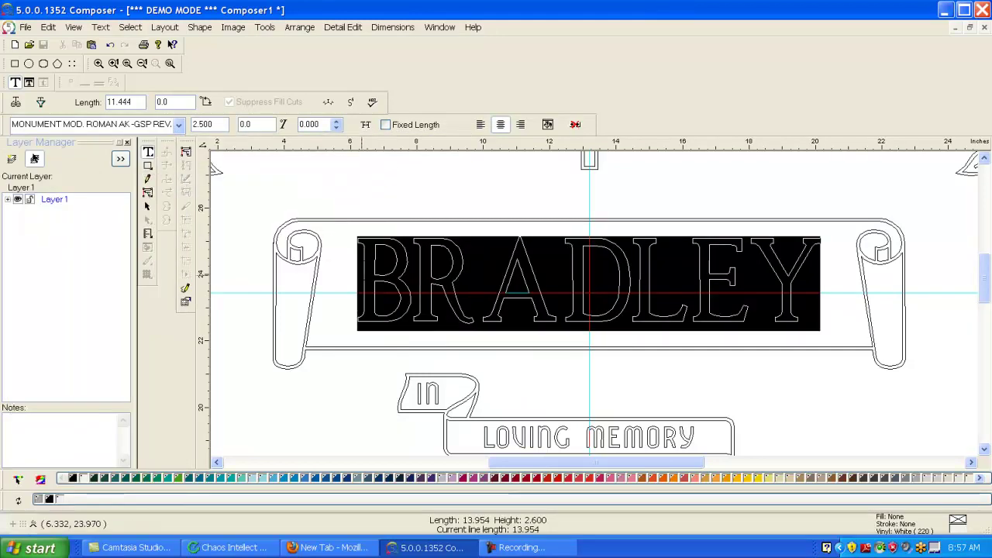
pyautogui.click(147, 205)
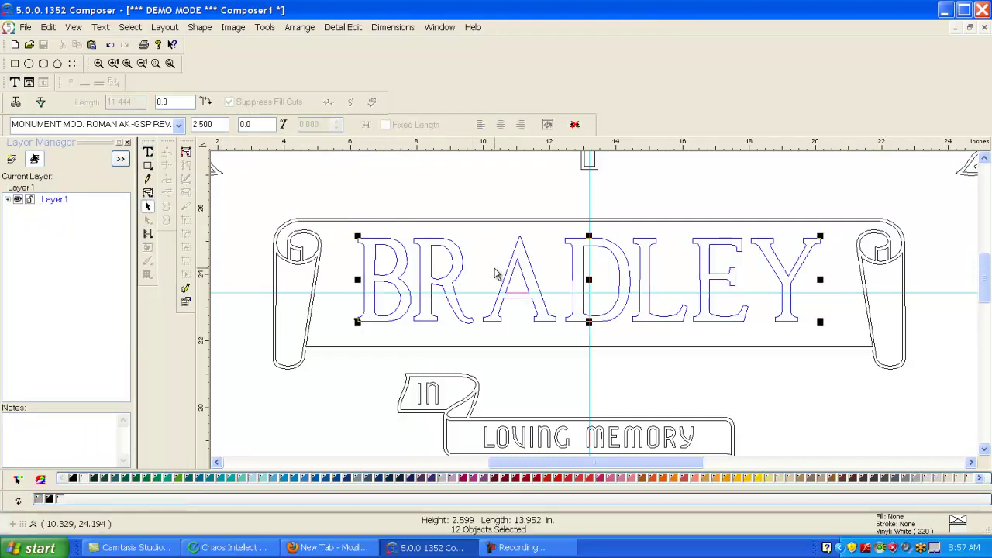
pyautogui.click(457, 254)
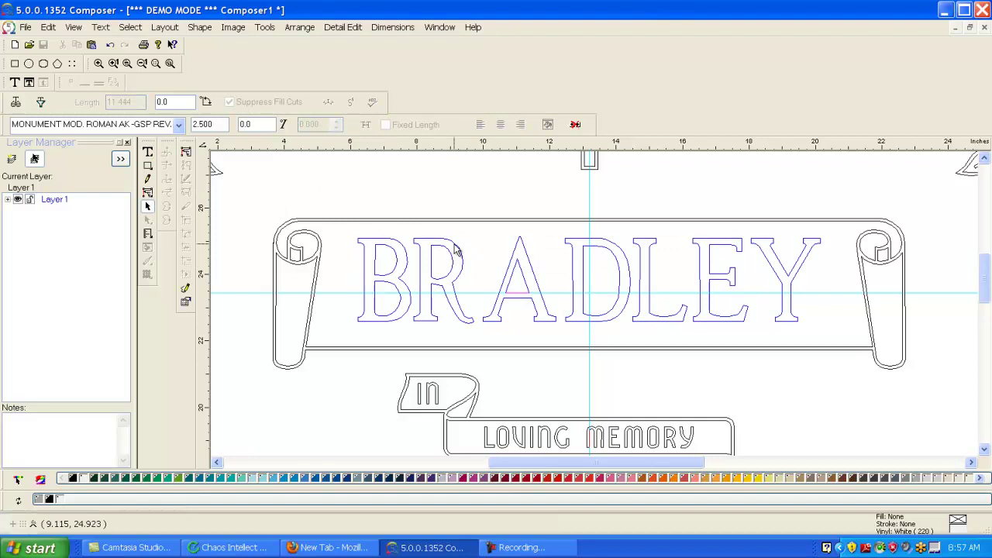
pyautogui.moveTo(455, 249); pyautogui.dragTo(426, 244)
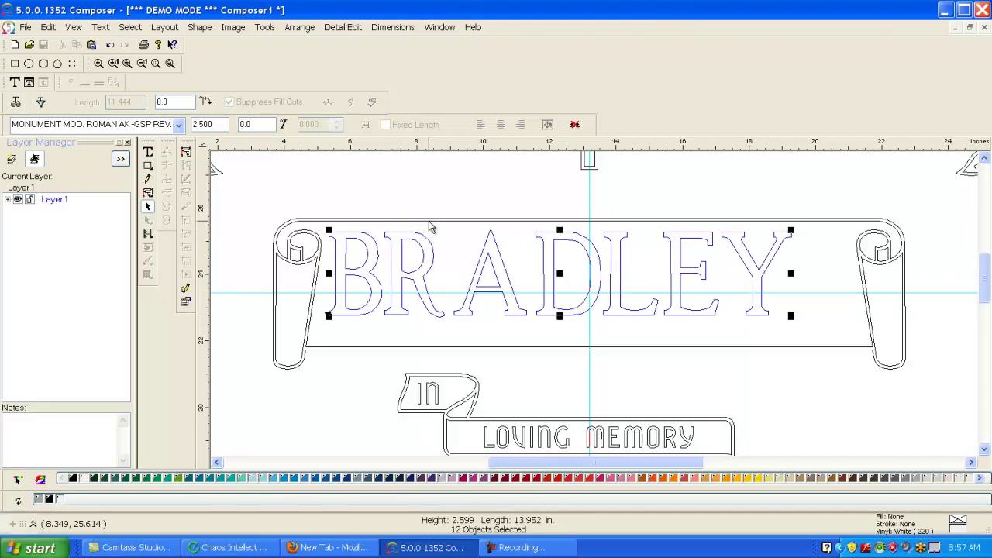
# - Select BRADLEY with the banner and justify them to horizontal and vertical centre
pyautogui.keyDown('shift'); pyautogui.click(431, 222); pyautogui.keyUp('shift')
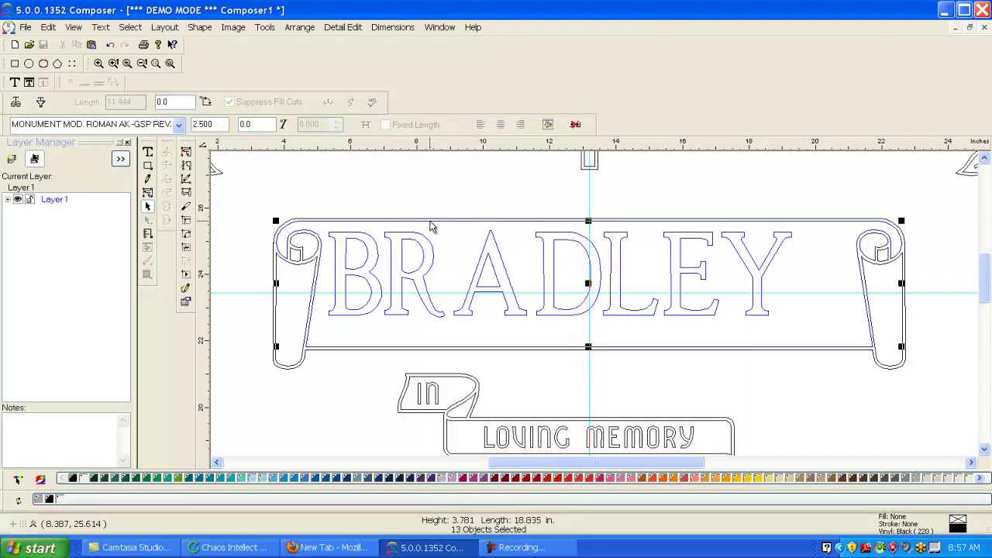
pyautogui.keyDown('shift'); pyautogui.click(448, 221); pyautogui.keyUp('shift')
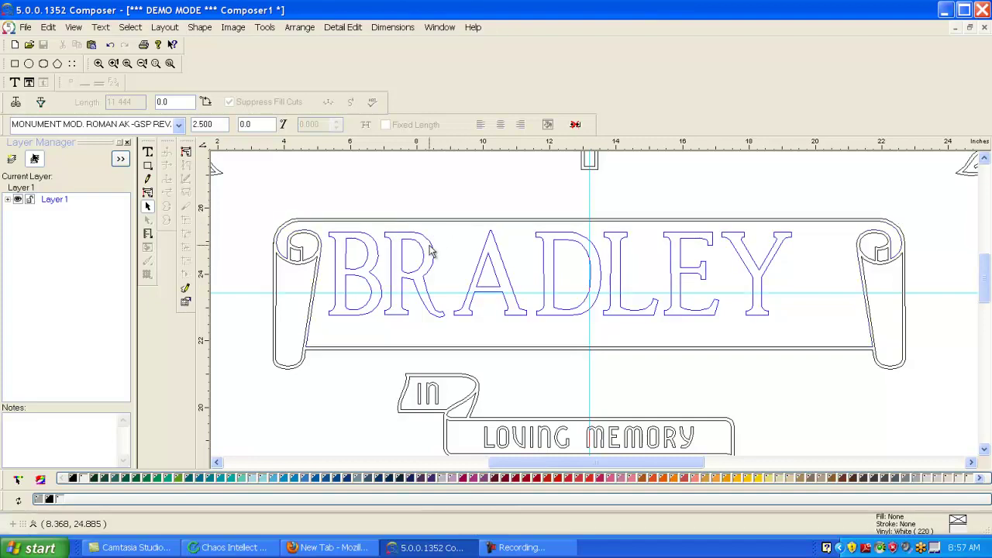
pyautogui.keyDown('shift'); pyautogui.click(277, 227); pyautogui.keyUp('shift')
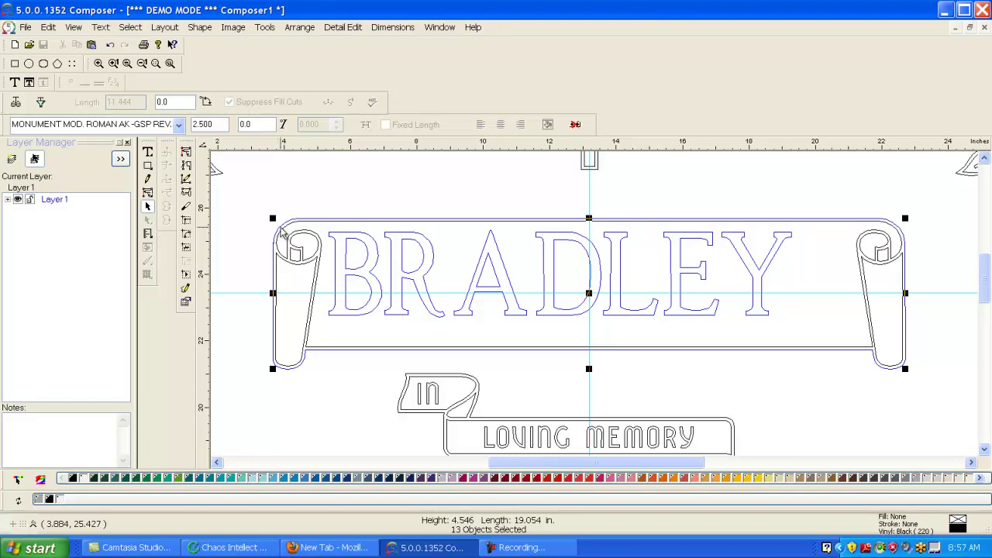
pyautogui.click(264, 27)
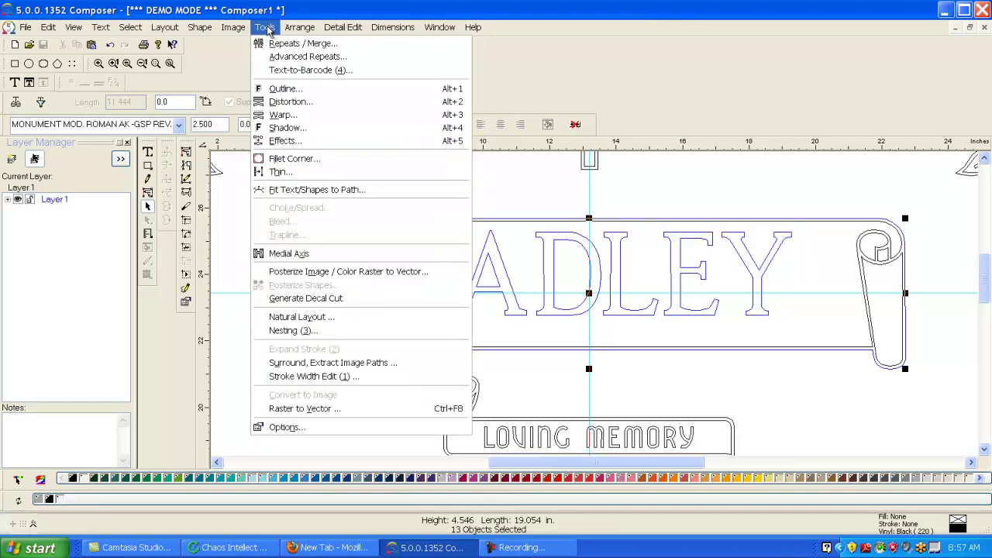
pyautogui.moveTo(299, 27)
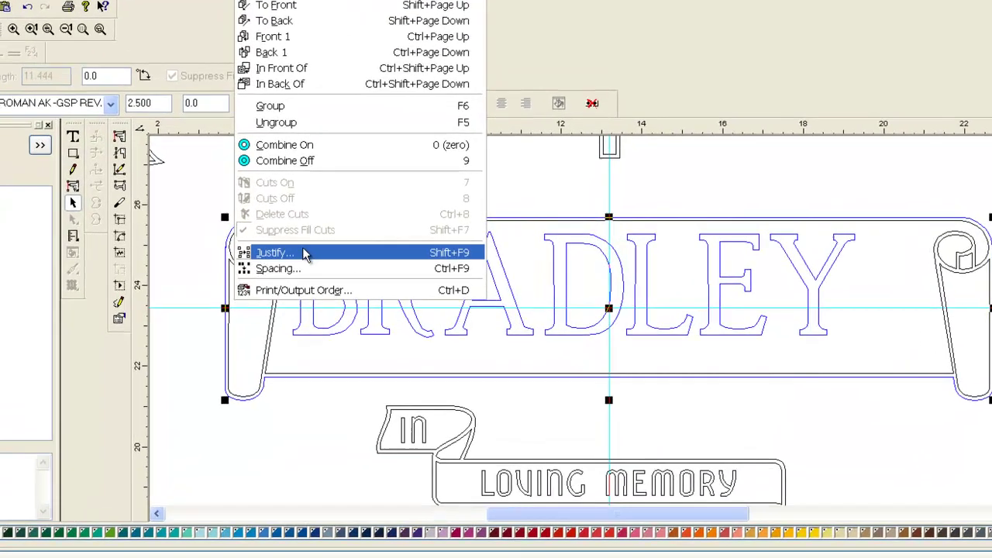
pyautogui.click(304, 254)
pyautogui.click(437, 246)
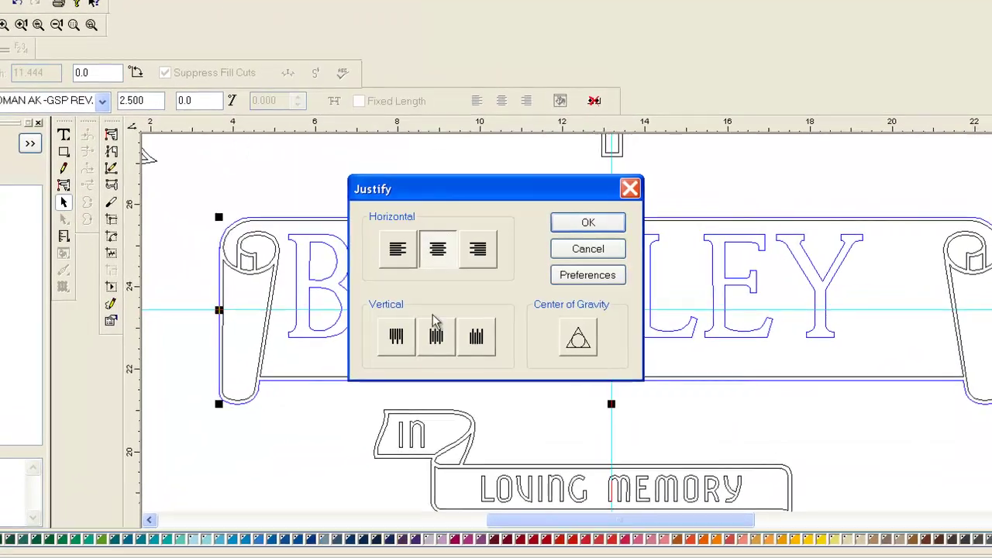
pyautogui.click(436, 335)
pyautogui.click(588, 222)
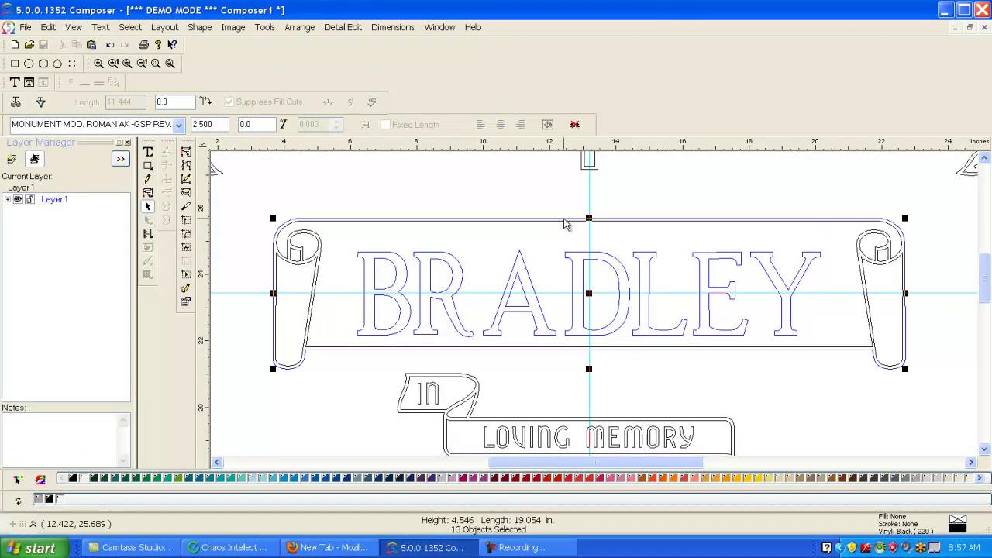
# - Nudge BRADLEY slightly up, then one step right and down, and deselect it
pyautogui.click(519, 172)
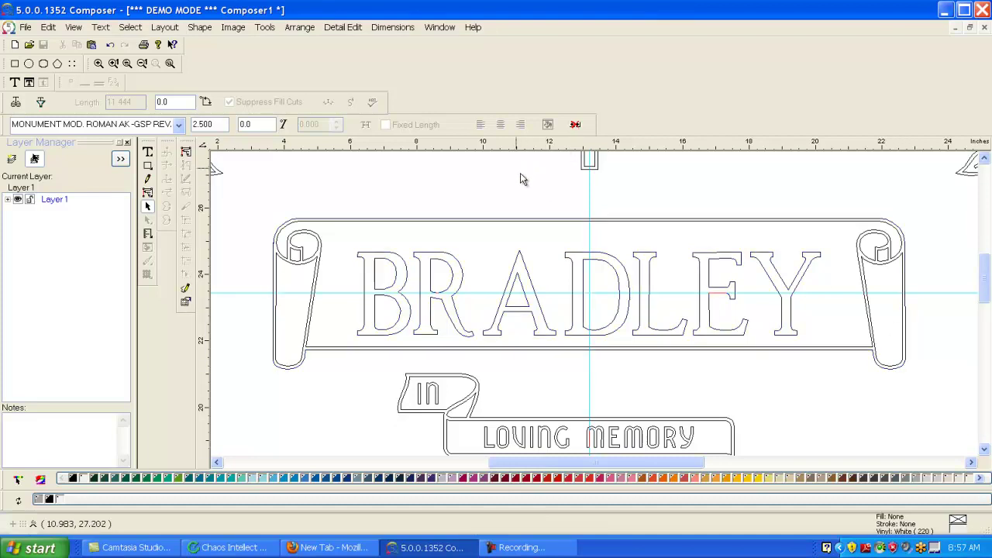
pyautogui.click(574, 269)
pyautogui.moveTo(574, 269); pyautogui.dragTo(574, 258)
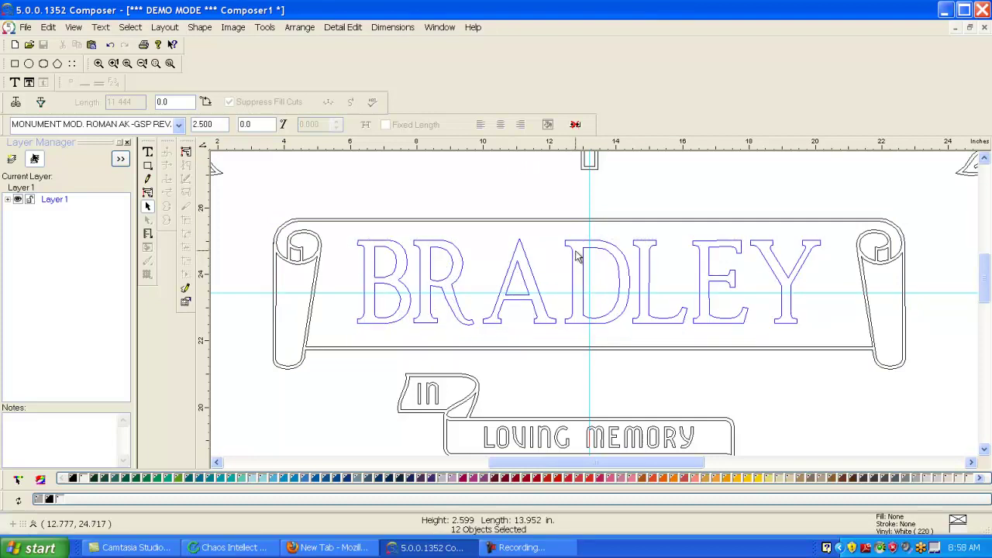
pyautogui.click(574, 258)
pyautogui.click(575, 257)
pyautogui.press('Right')
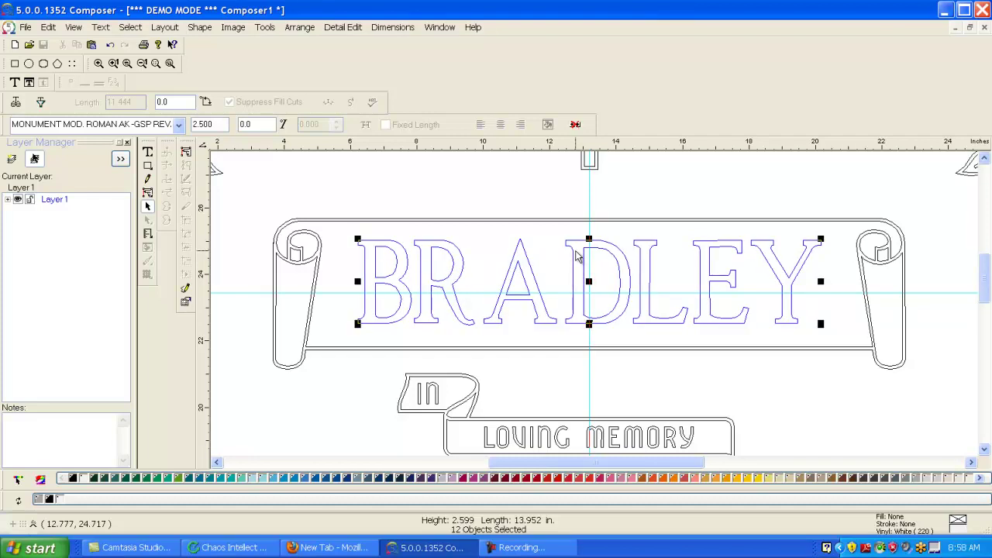
pyautogui.press('Down')
pyautogui.press('Down')
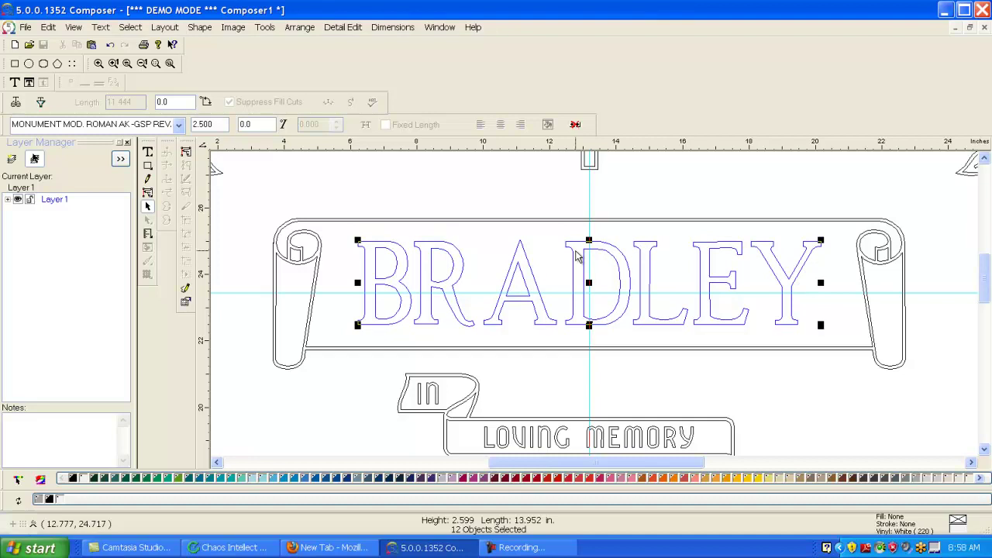
pyautogui.click(425, 186)
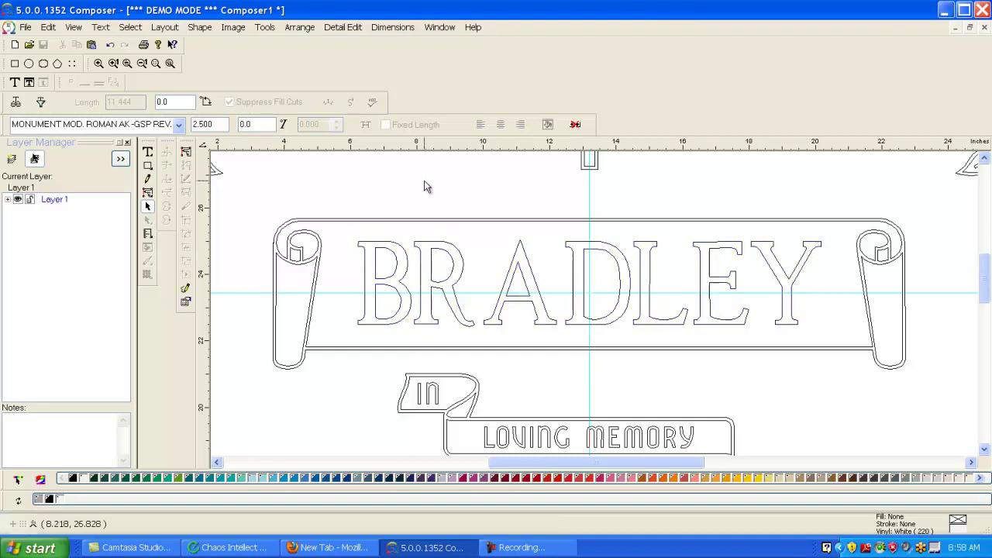
# - Zoom out over the memorial layout, then zoom in closely on the left open book
pyautogui.scroll(-1, 407, 194)
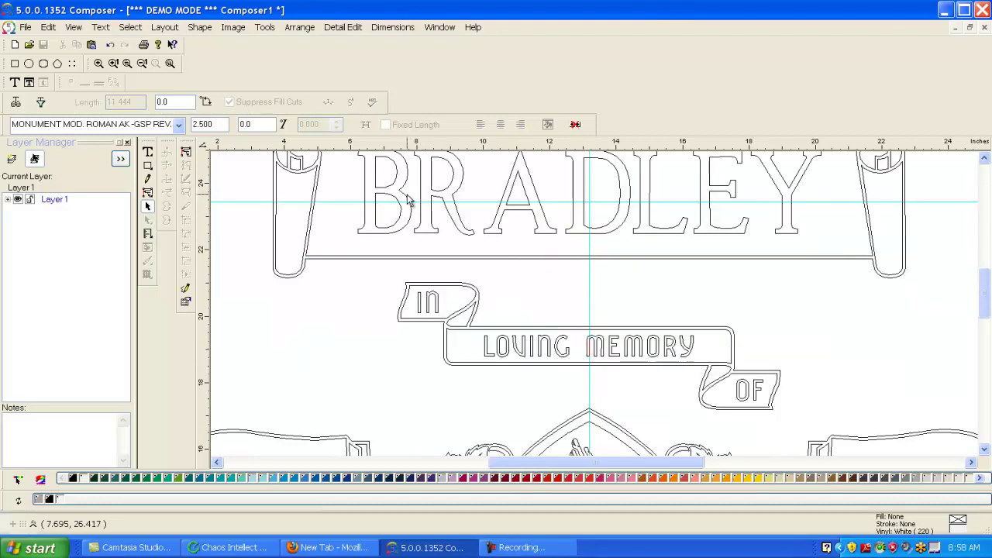
pyautogui.scroll(-1, 409, 200)
pyautogui.scroll(-1, 409, 195)
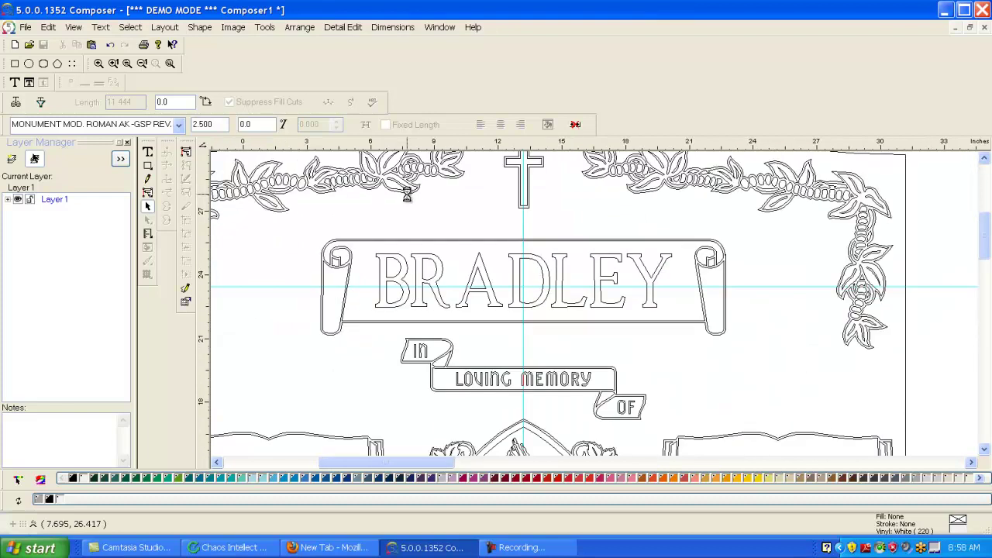
pyautogui.scroll(-1, 408, 191)
pyautogui.moveTo(340, 272)
pyautogui.mouseDown()
pyautogui.moveTo(389, 238)
pyautogui.moveTo(265, 267)
pyautogui.moveTo(367, 339)
pyautogui.moveTo(299, 245)
pyautogui.moveTo(304, 271)
pyautogui.mouseUp()
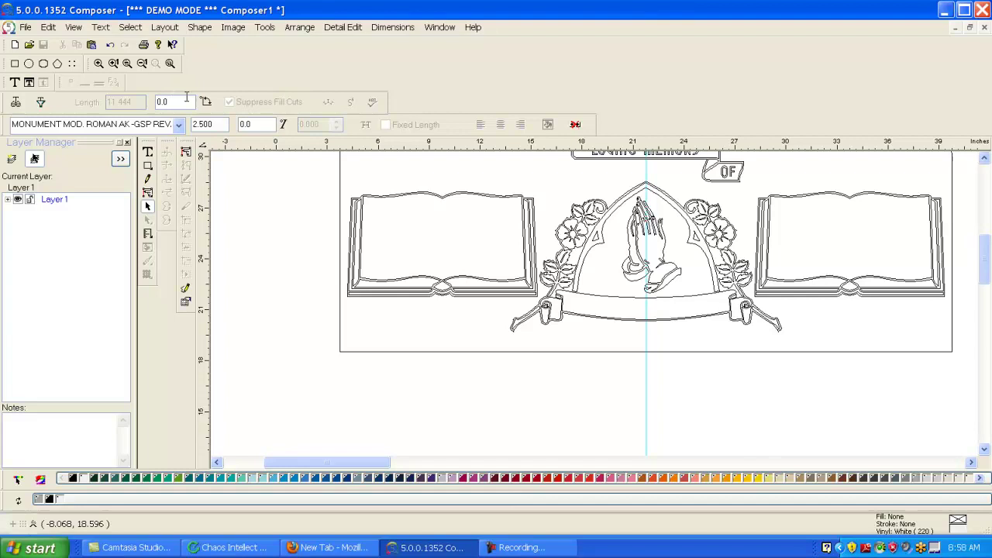
pyautogui.click(98, 63)
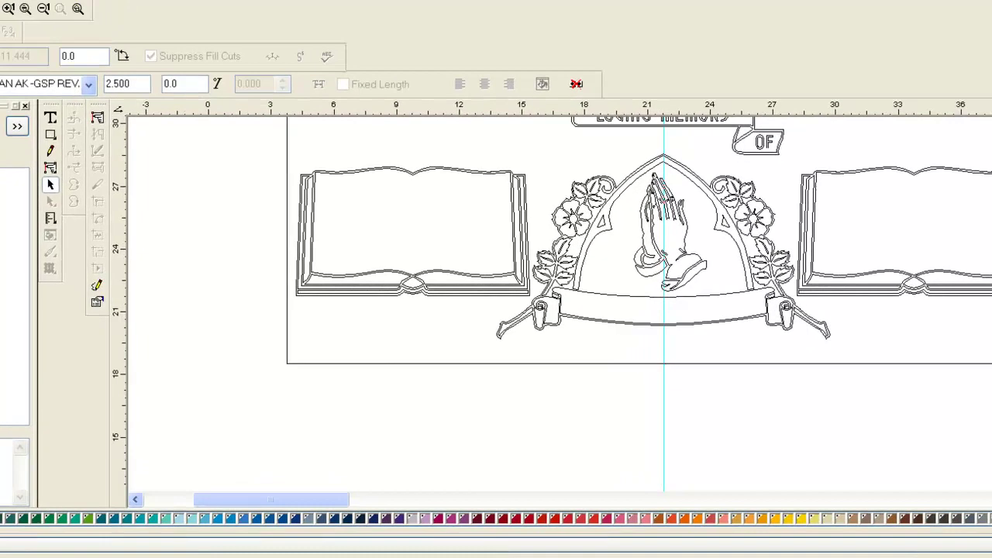
pyautogui.moveTo(289, 151); pyautogui.dragTo(547, 313)
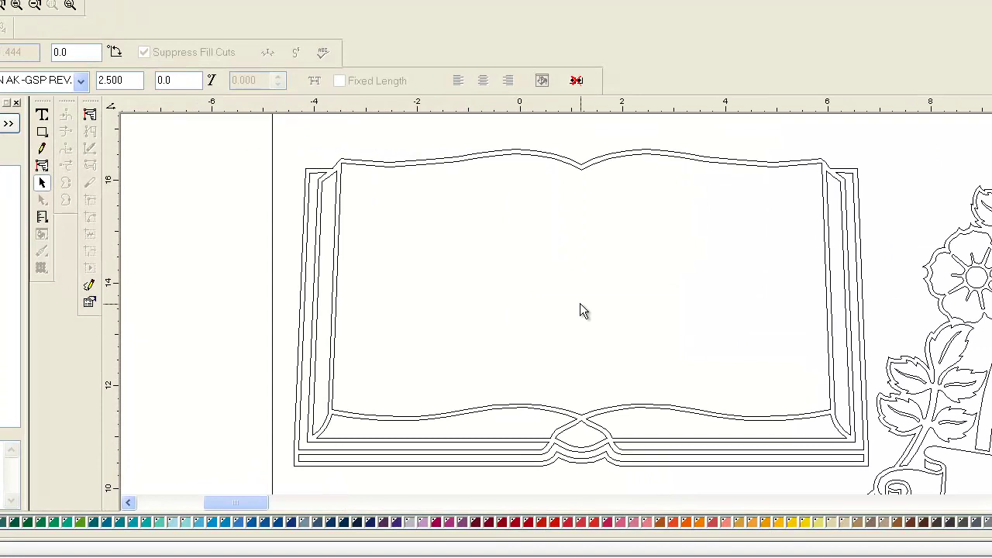
# - Place a guide down the book's centre and type JESSIE J. on it at 1.250 size
pyautogui.click(41, 114)
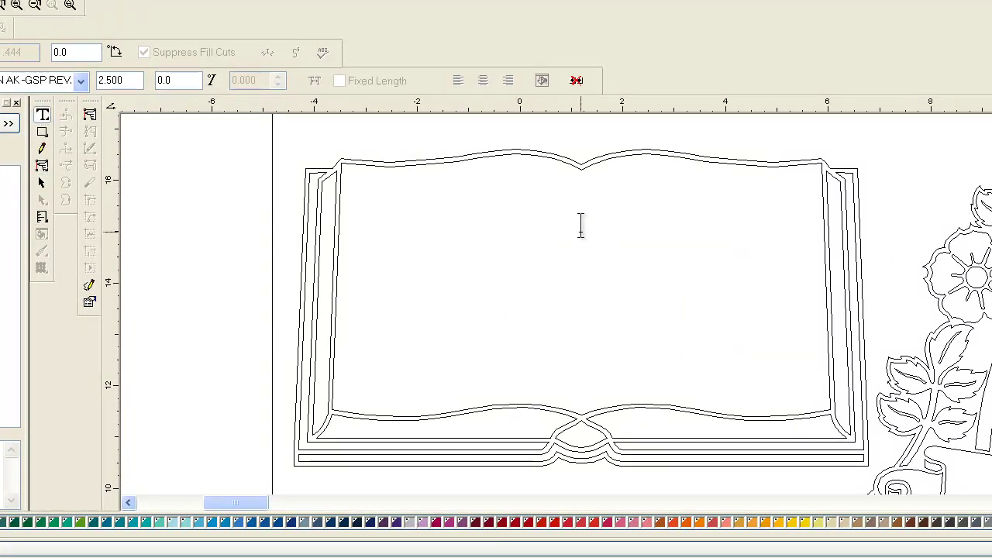
pyautogui.moveTo(116, 235); pyautogui.dragTo(582, 350)
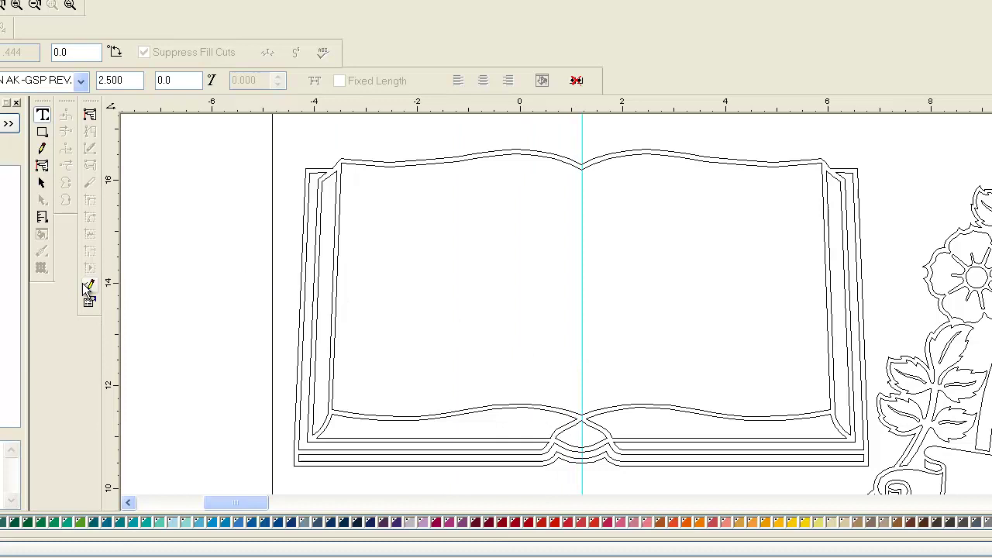
pyautogui.click(582, 225)
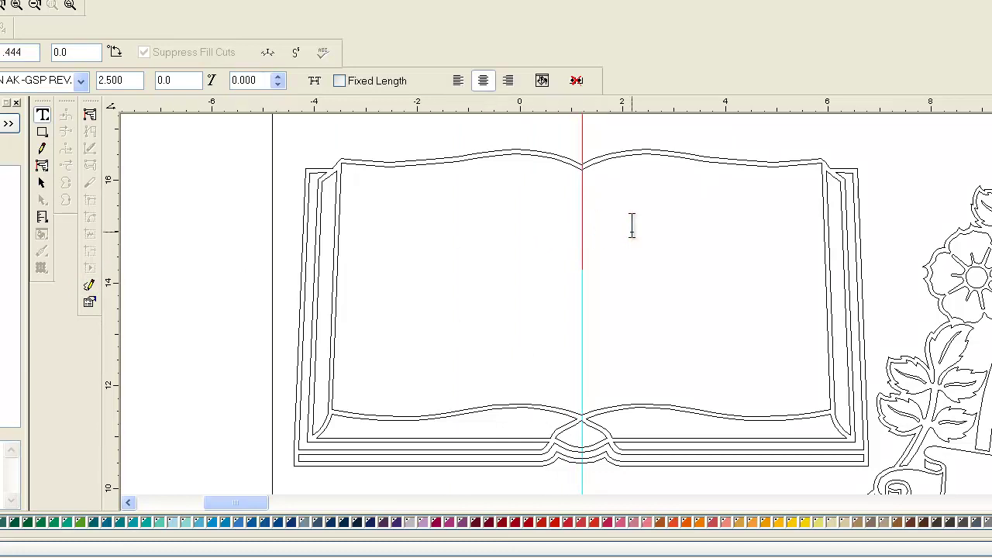
pyautogui.doubleClick(134, 80)
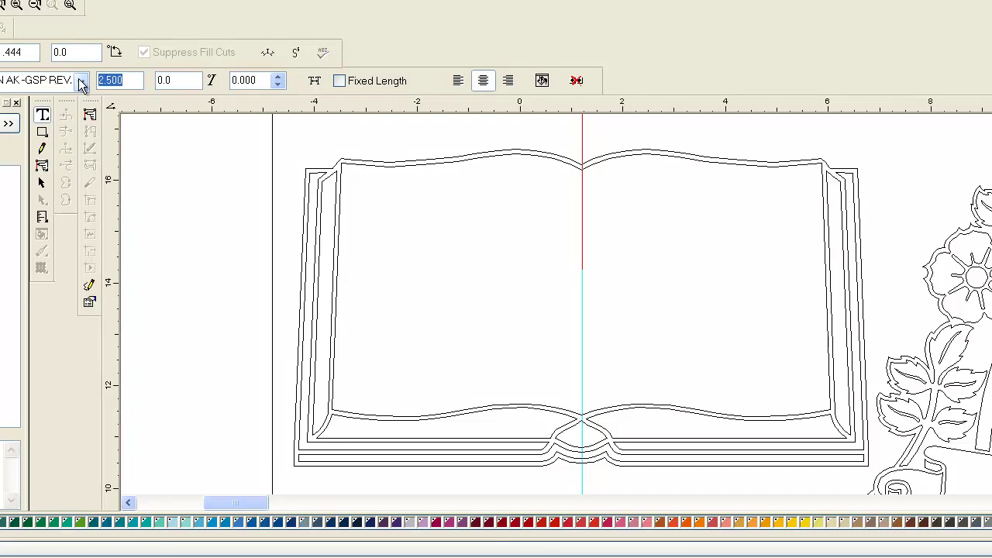
pyautogui.write('1')
pyautogui.write('J')
pyautogui.write('ESS')
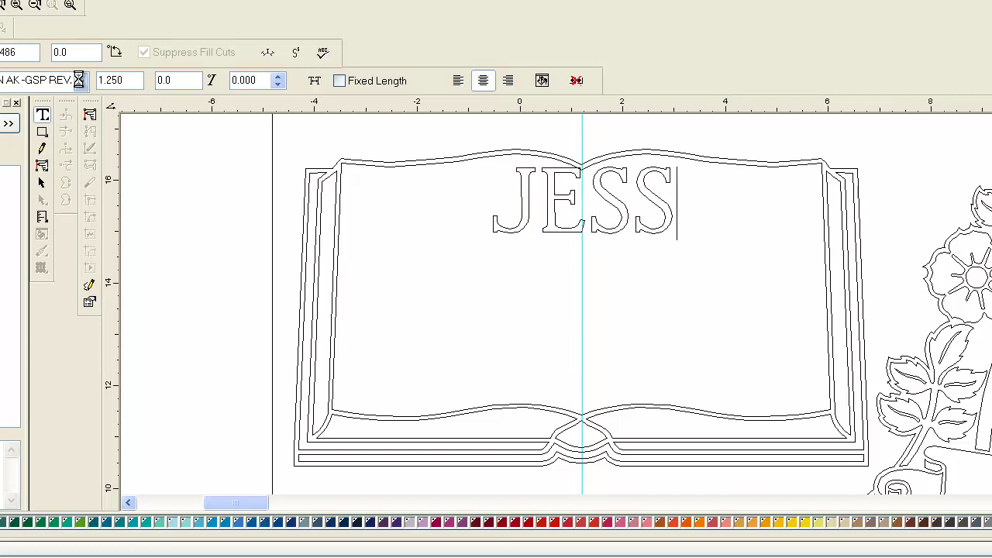
pyautogui.write('IE J')
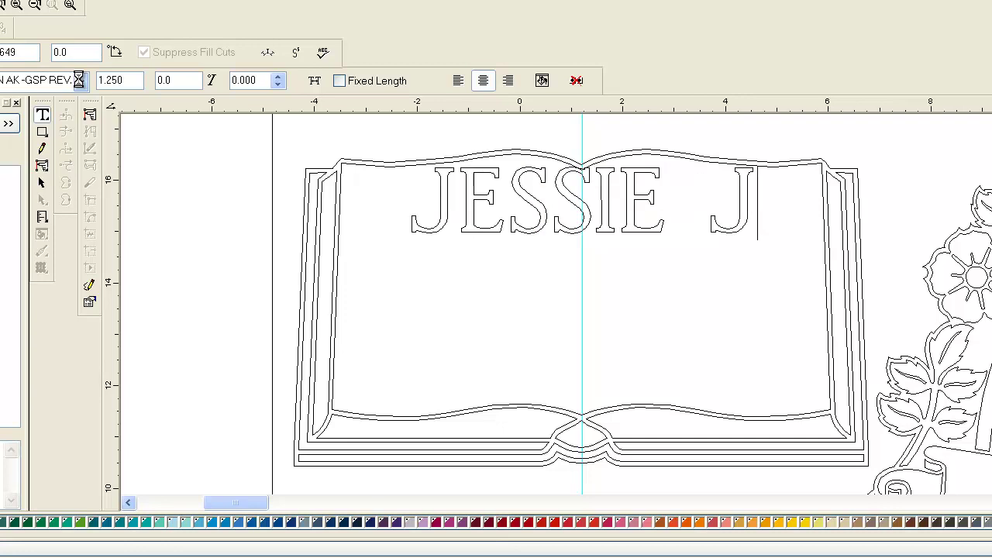
pyautogui.write('.')
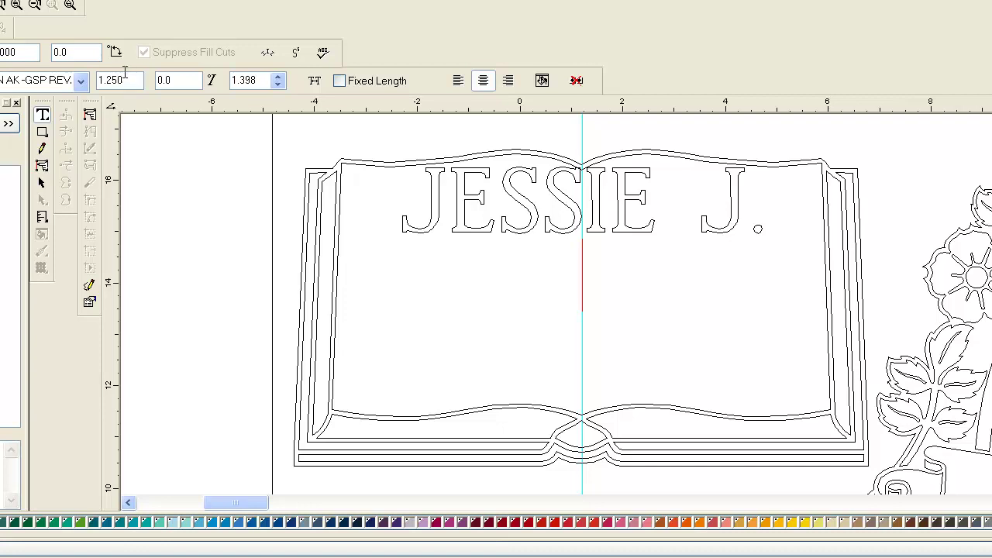
# - Set the text size to 1.000 and add the line JAN. 4, 1964 below the name
pyautogui.moveTo(111, 79); pyautogui.dragTo(88, 75)
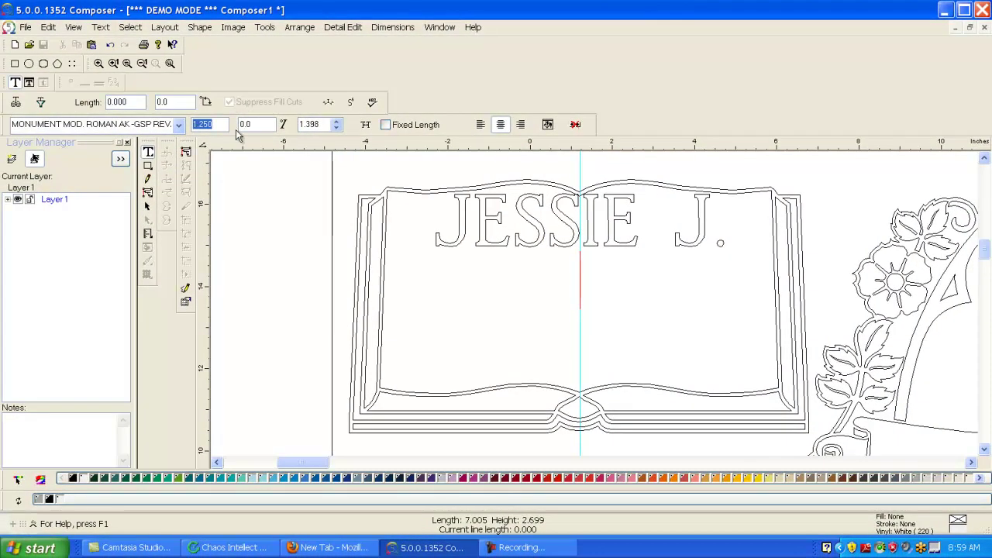
pyautogui.write('1')
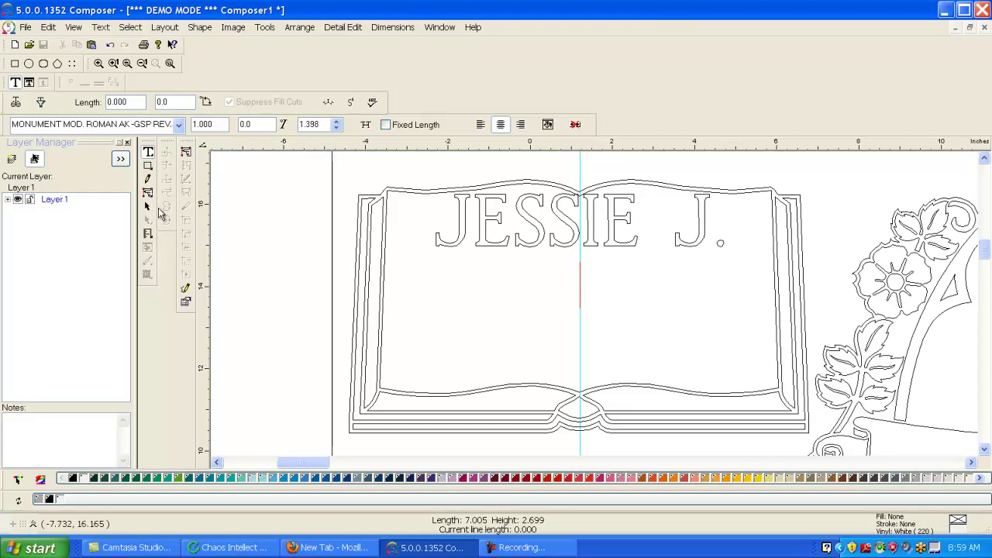
pyautogui.write('JAN')
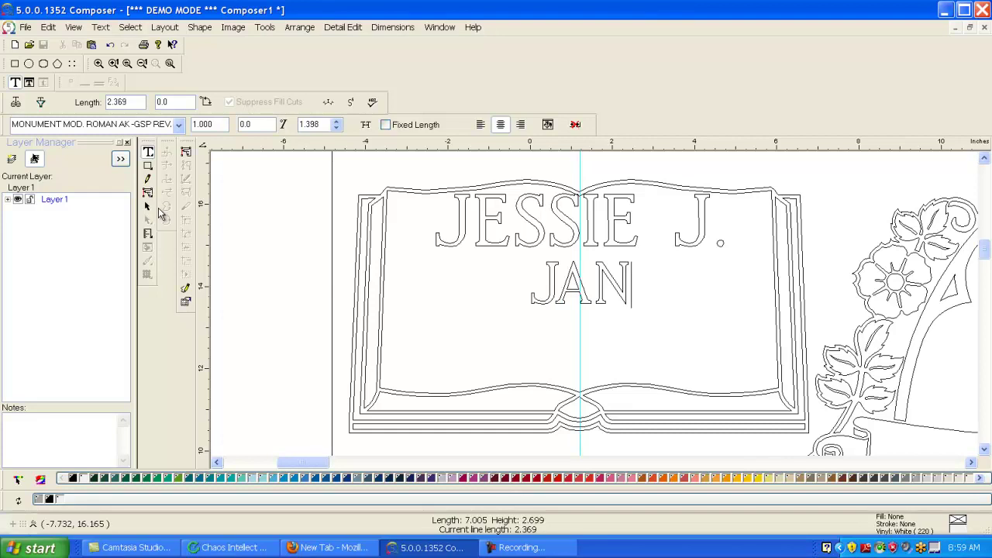
pyautogui.write('. ')
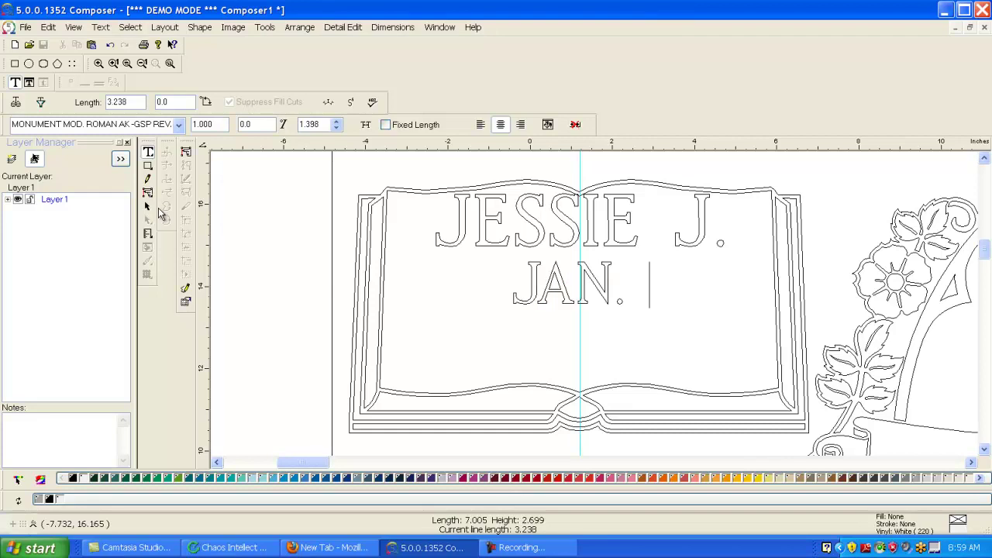
pyautogui.write('4')
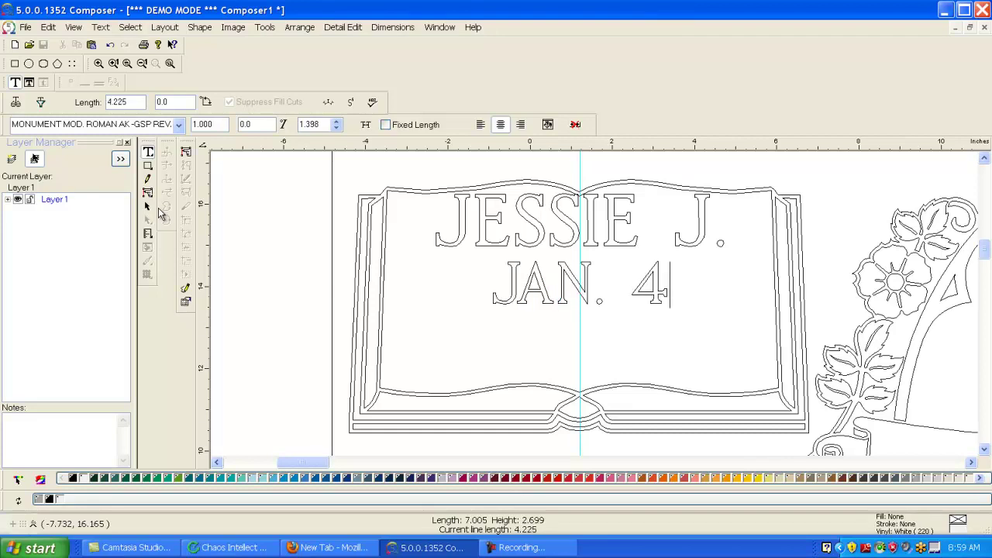
pyautogui.write(', 19')
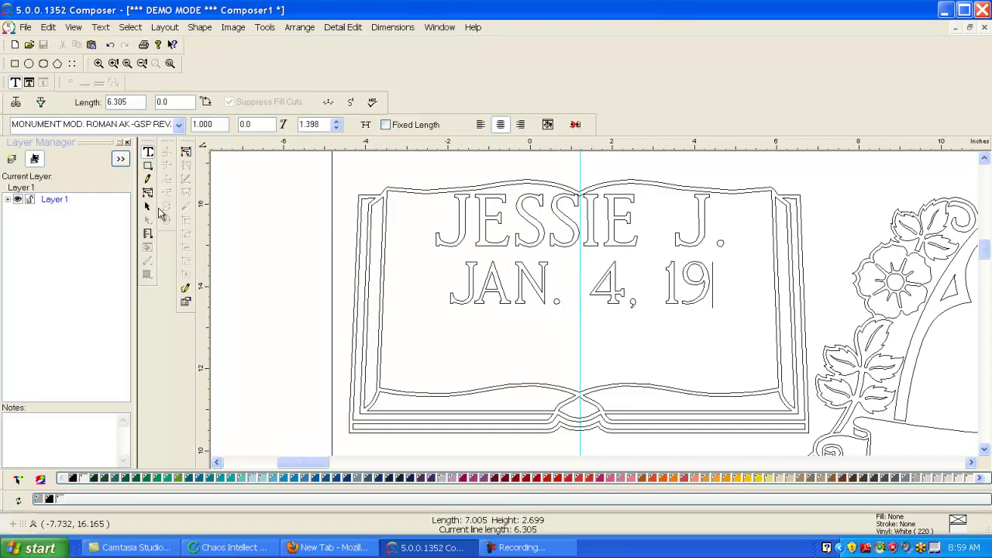
pyautogui.write('64')
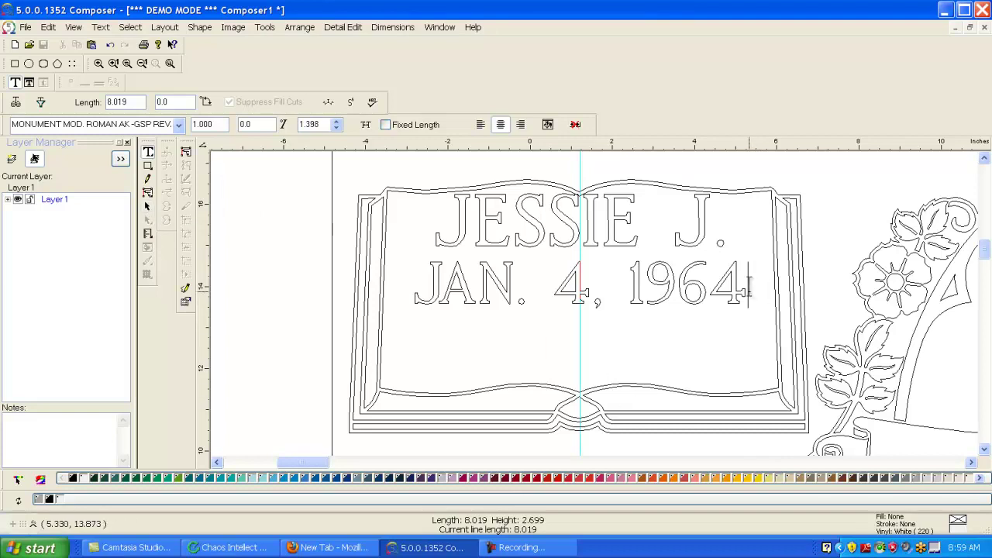
# - Set the line spacing of the date line to 1.5
pyautogui.moveTo(741, 288); pyautogui.dragTo(414, 288)
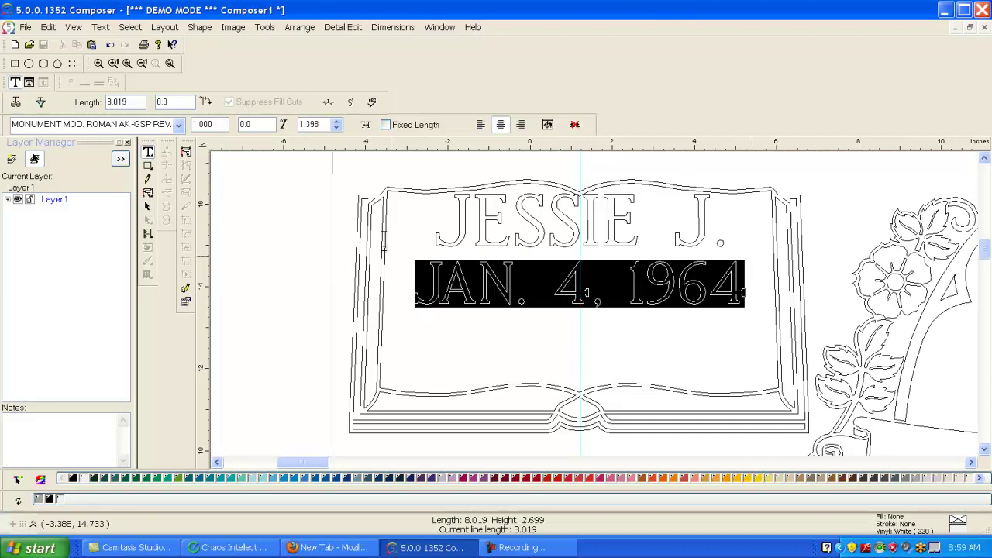
pyautogui.moveTo(323, 124); pyautogui.dragTo(307, 131)
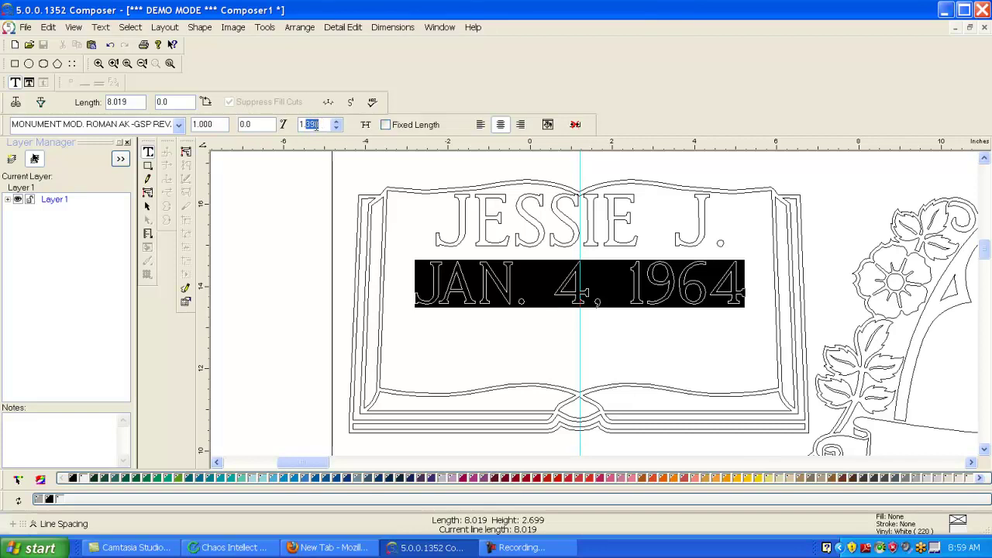
pyautogui.write('5')
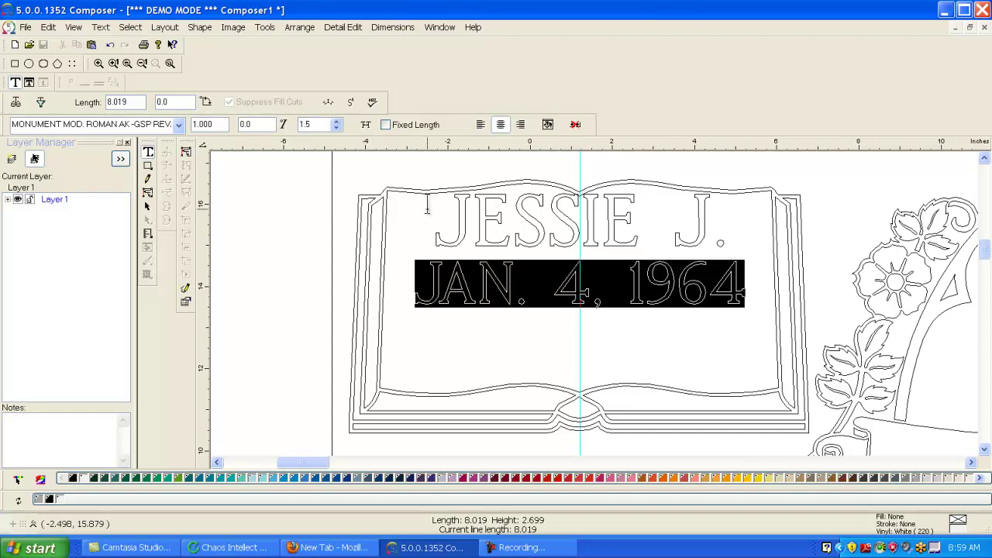
pyautogui.press('Return')
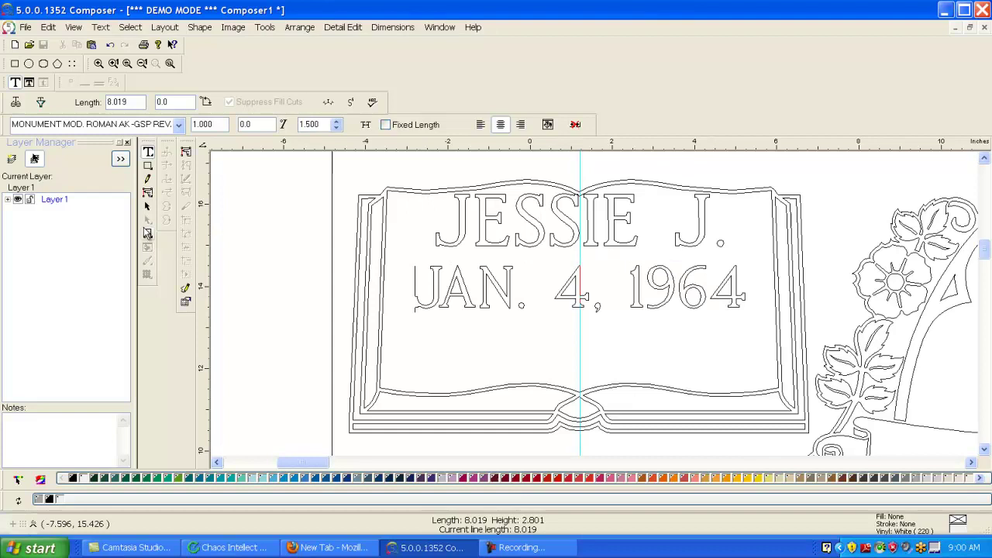
# - Nudge the two-line text block down, then up twice to settle it in the book
pyautogui.click(147, 207)
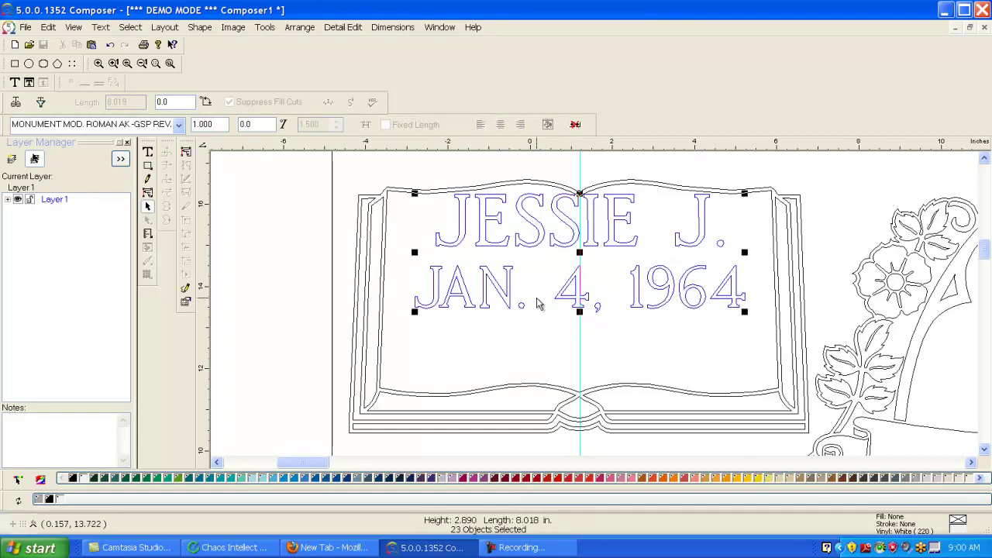
pyautogui.press('Down')
pyautogui.press('Down')
pyautogui.press('Down')
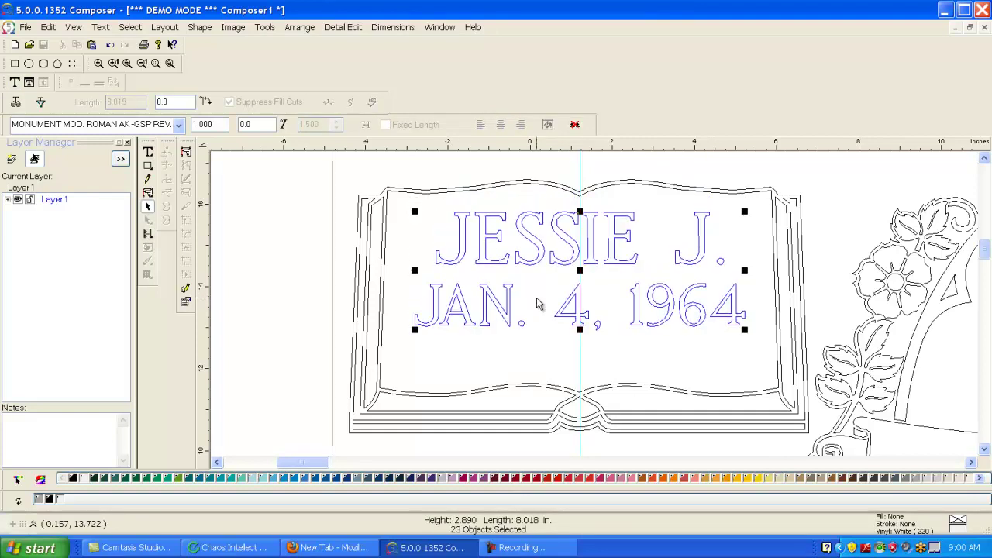
pyautogui.press('Up')
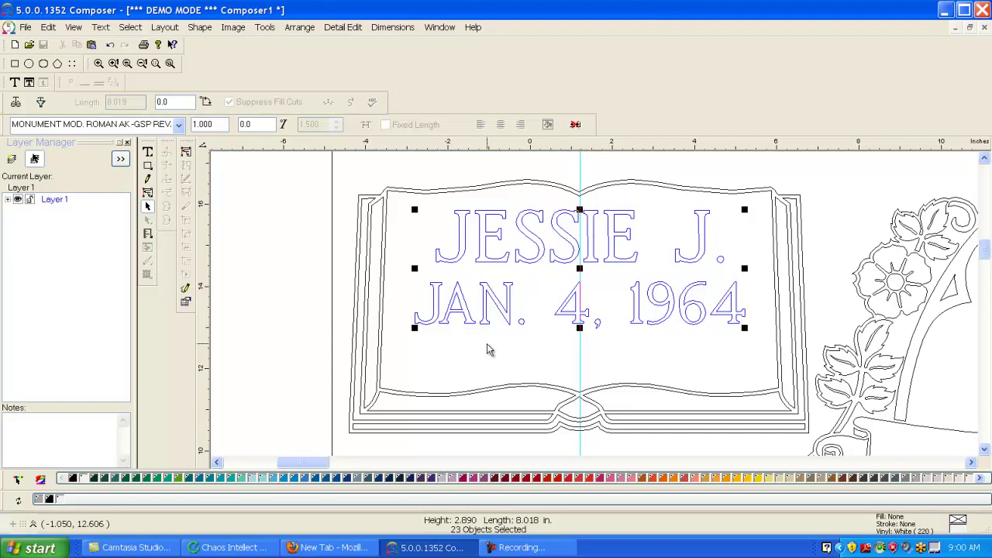
pyautogui.press('Up')
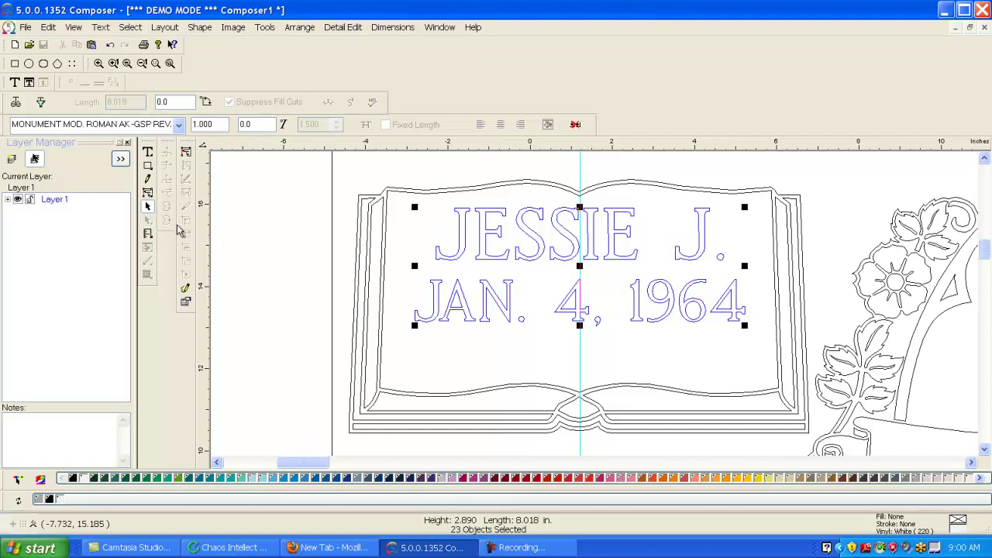
# - Select the JAN. 4, 1964 date line
pyautogui.click(290, 289)
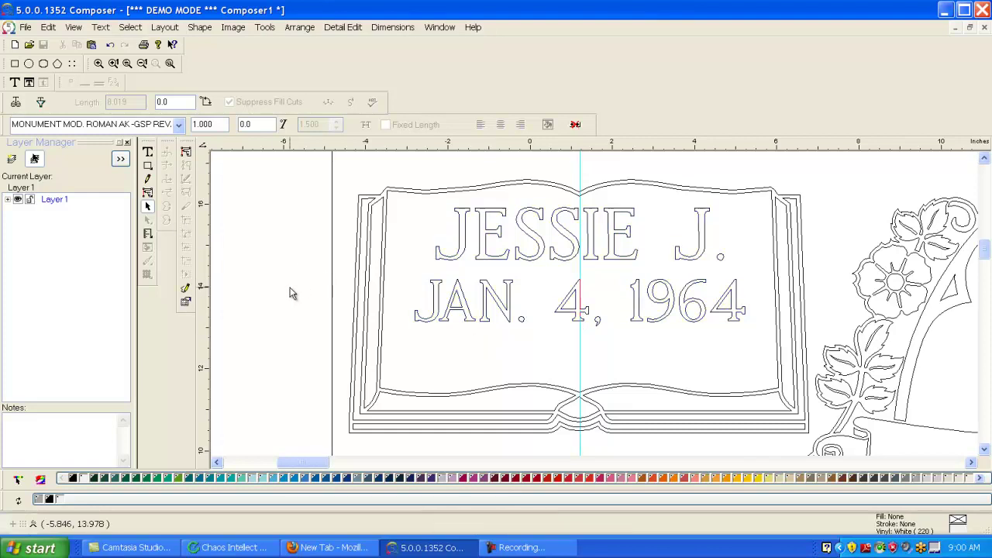
pyautogui.scroll(-2, 454, 289)
pyautogui.scroll(4, 454, 290)
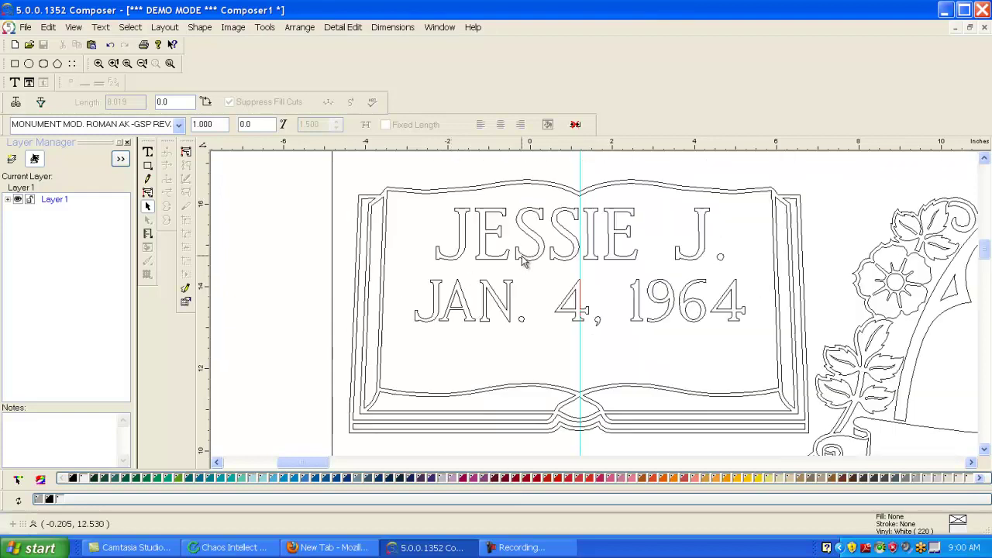
pyautogui.scroll(-2, 578, 256)
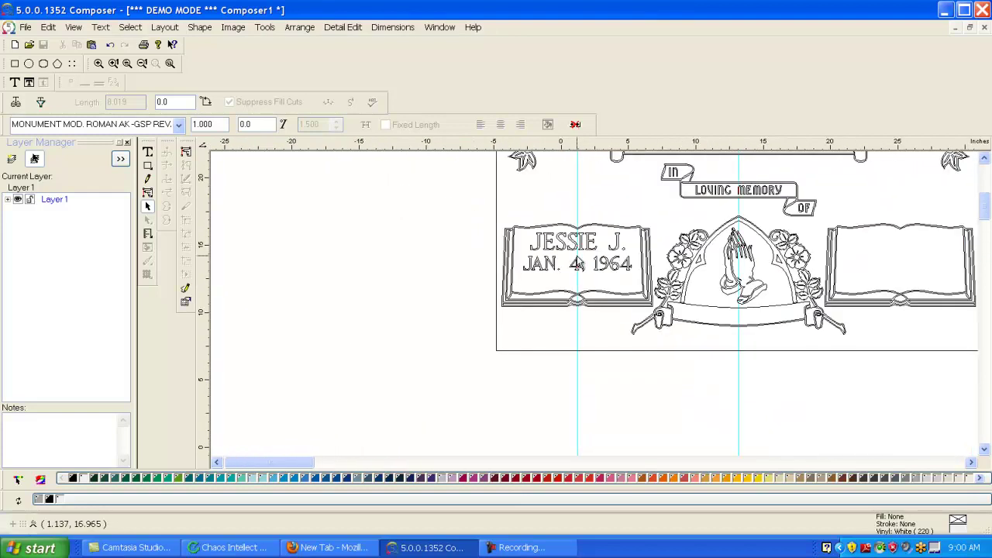
pyautogui.scroll(2, 600, 299)
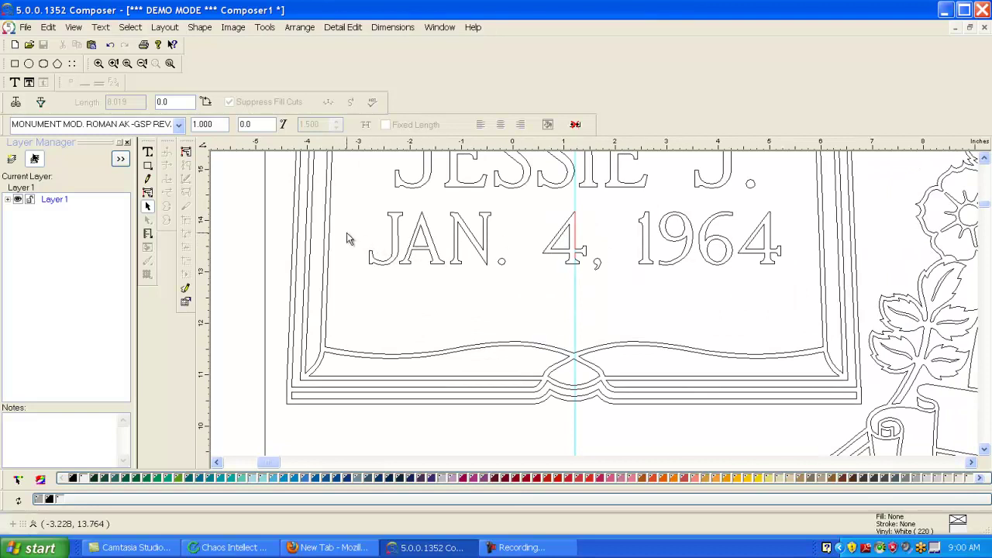
pyautogui.click(397, 242)
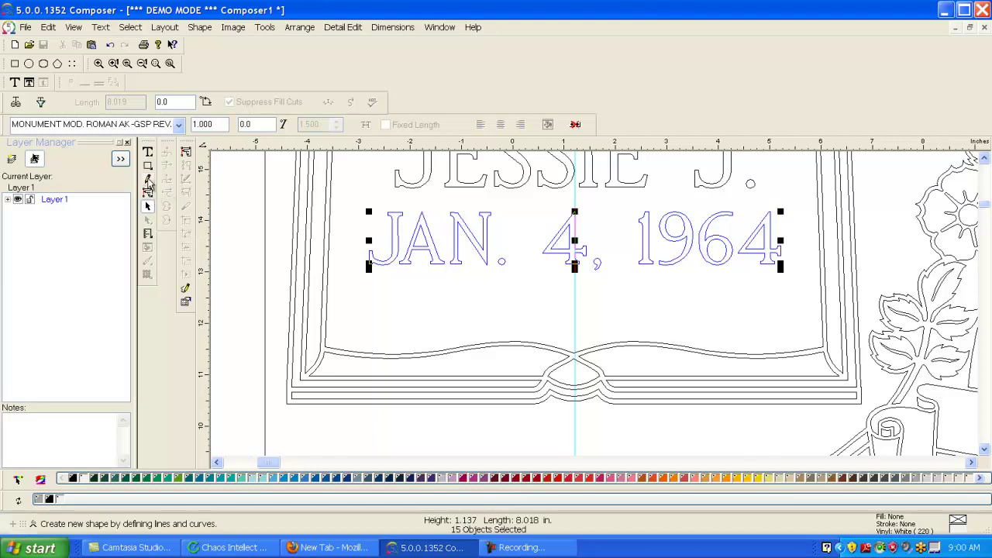
# - Measure the date line's length, about 8.02 in, with the Measure tool
pyautogui.click(148, 234)
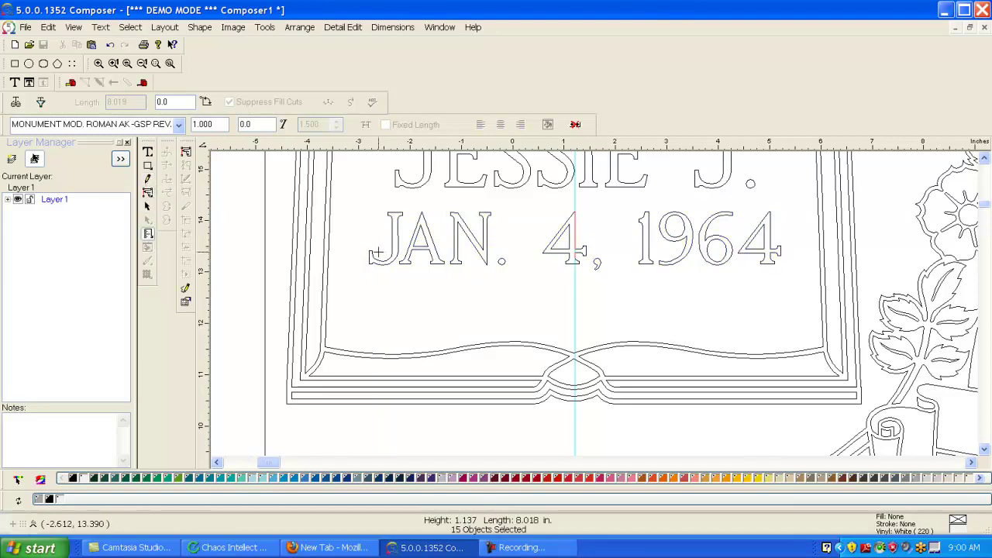
pyautogui.moveTo(369, 255); pyautogui.dragTo(781, 252)
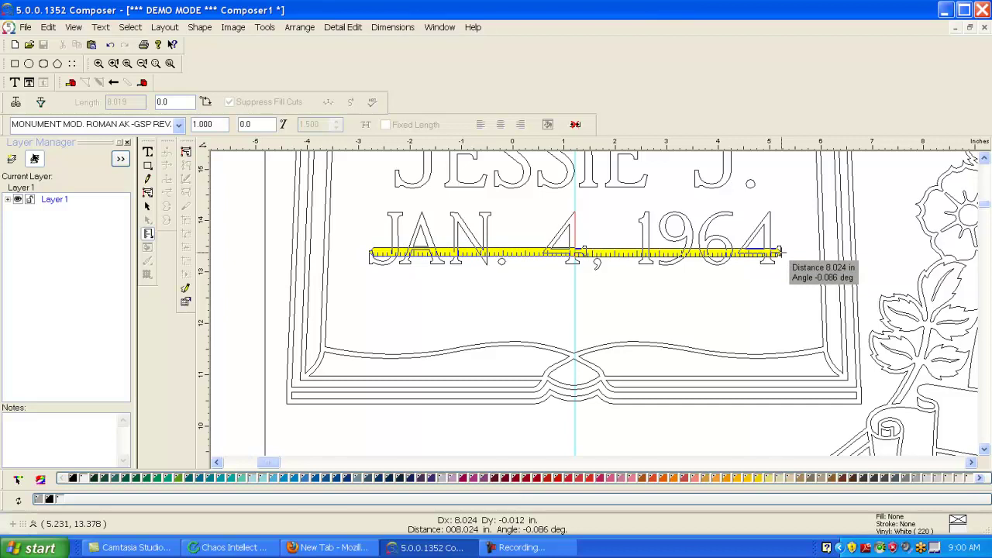
pyautogui.moveTo(781, 251); pyautogui.dragTo(388, 254)
pyautogui.rightClick(392, 254)
pyautogui.press('Escape')
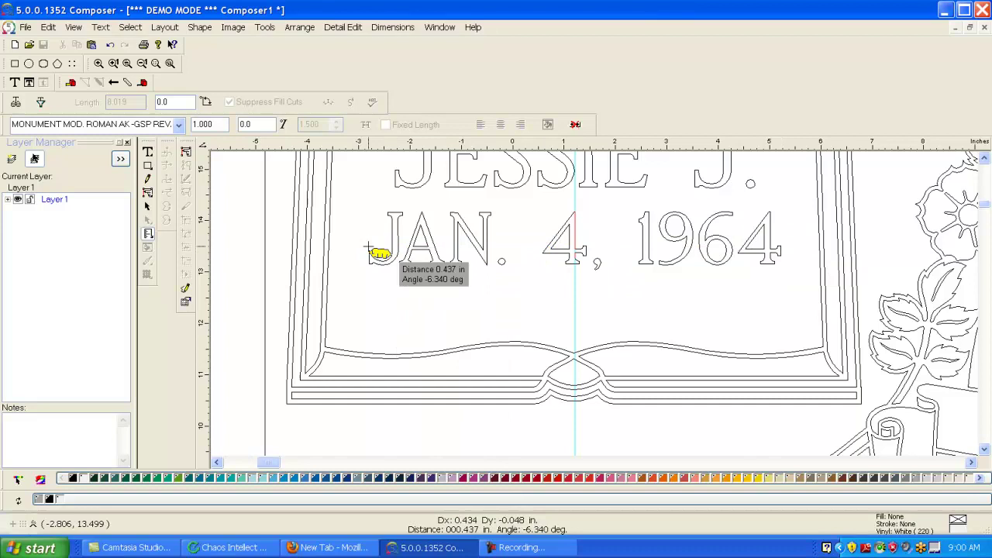
pyautogui.click(147, 208)
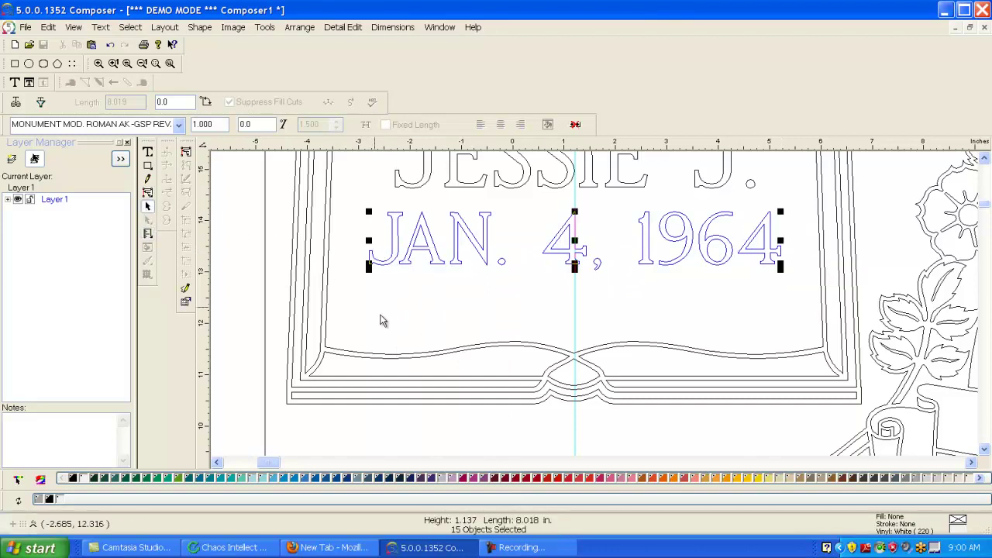
# - Type 'DEC. 22, 2012' as a new 1.000-high text line on the vertical guide below the design
pyautogui.click(388, 326)
pyautogui.scroll(-4, 405, 321)
pyautogui.scroll(-2, 408, 321)
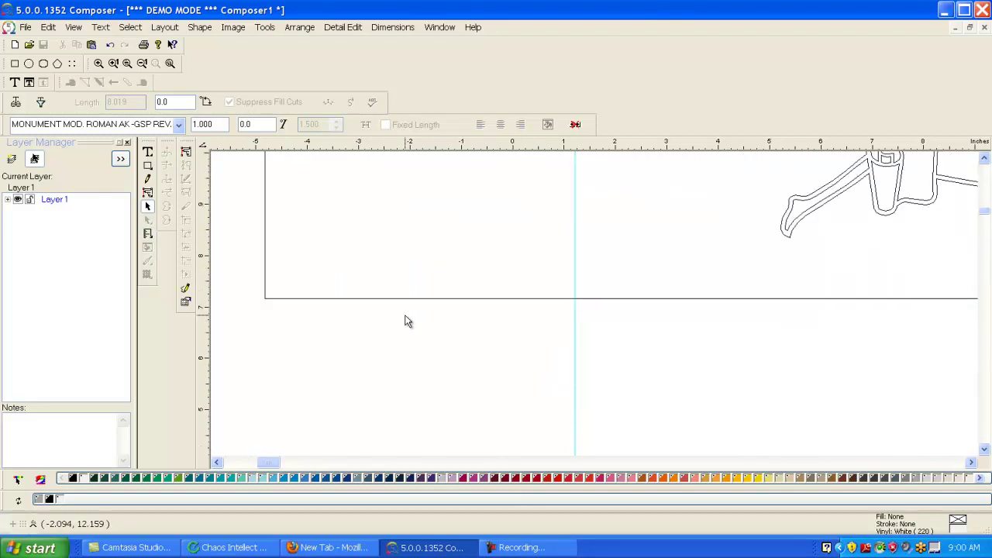
pyautogui.scroll(-2, 408, 321)
pyautogui.scroll(6, 408, 320)
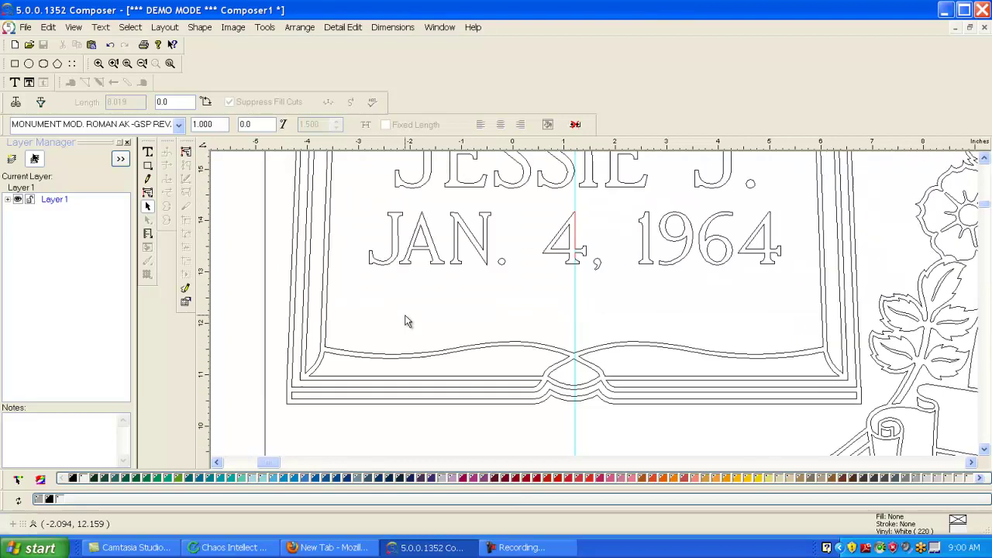
pyautogui.scroll(2, 407, 321)
pyautogui.scroll(-8, 408, 321)
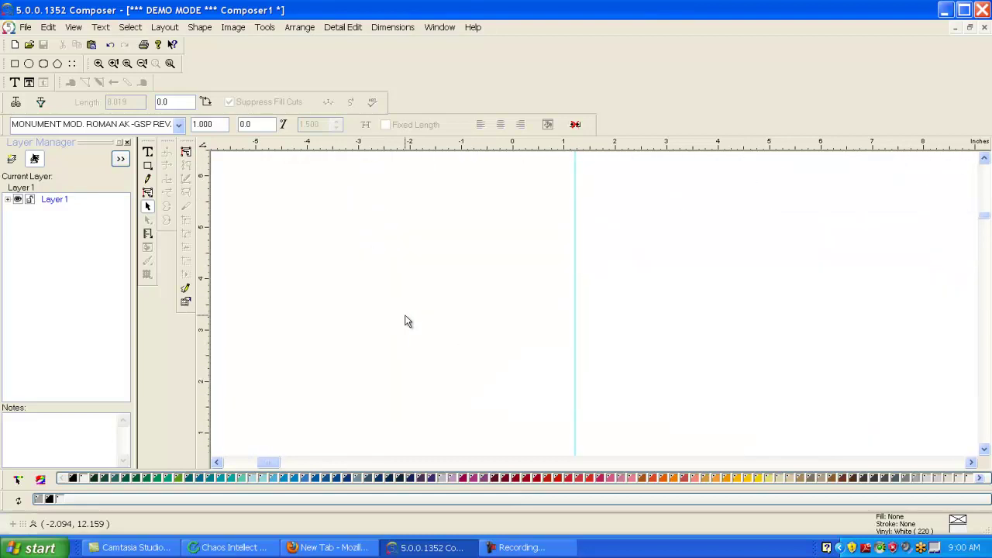
pyautogui.click(147, 159)
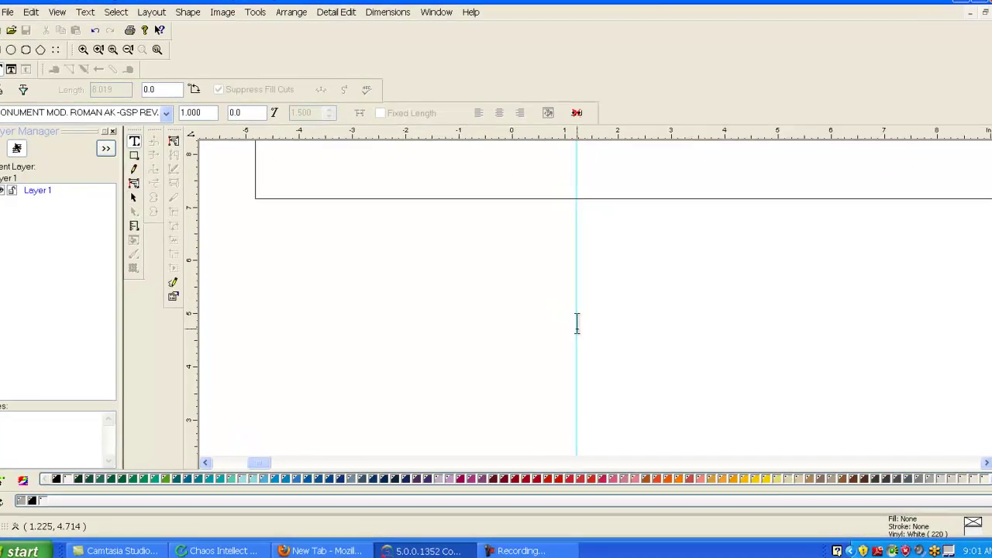
pyautogui.click(576, 323)
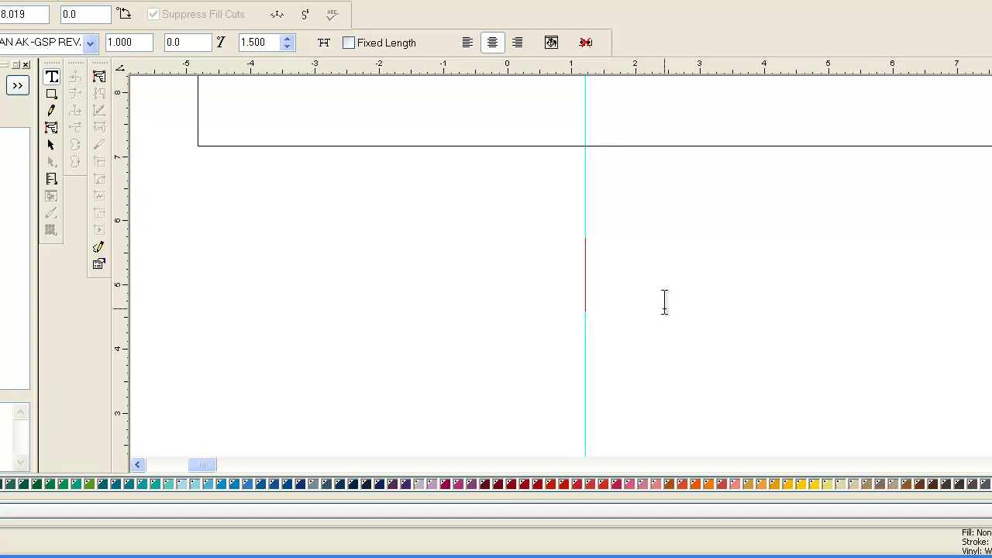
pyautogui.write('DE')
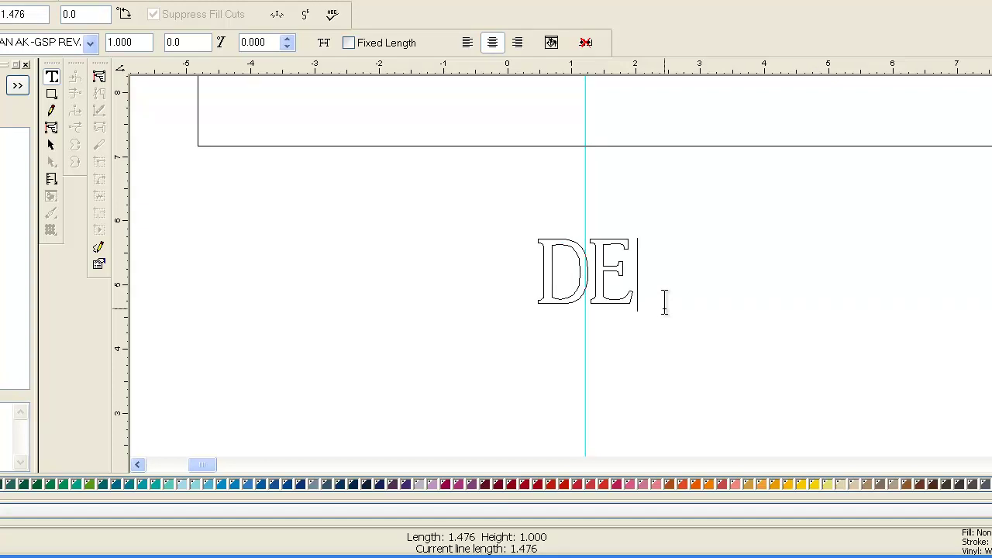
pyautogui.write('C. 2')
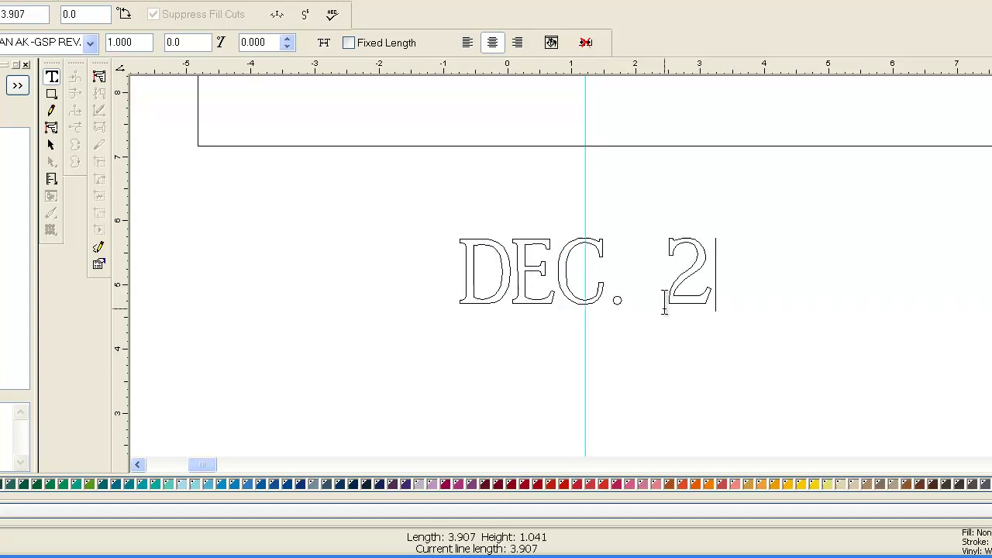
pyautogui.write('2,')
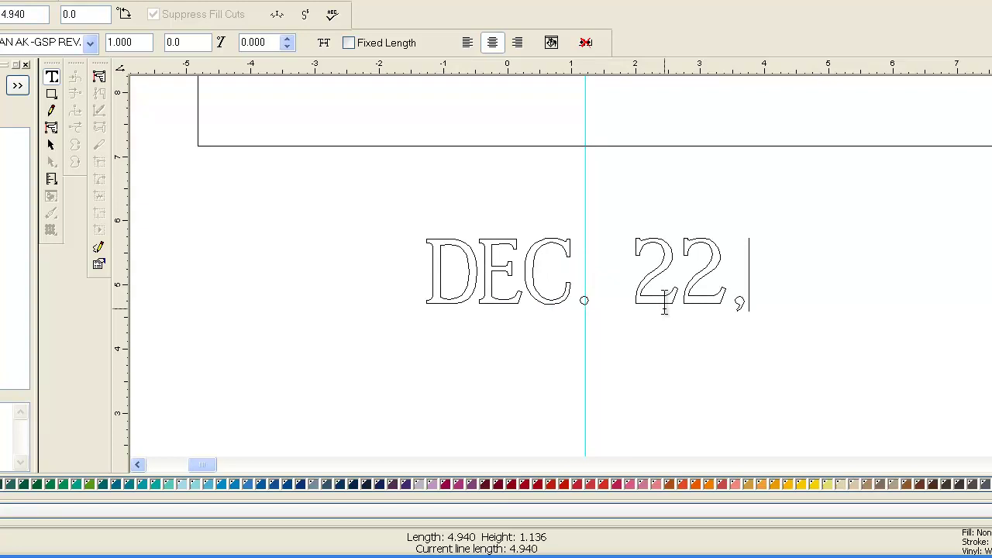
pyautogui.write(' 2')
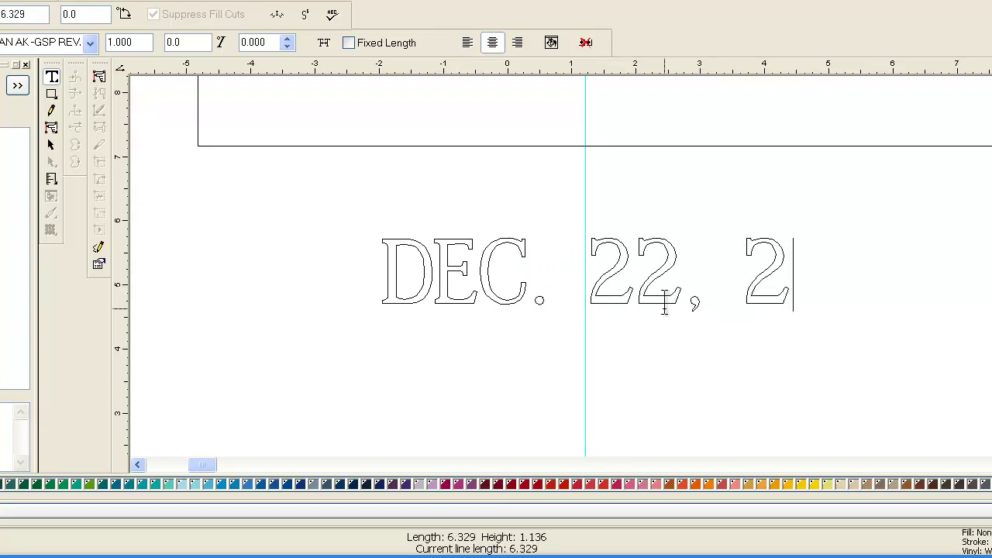
pyautogui.write('012')
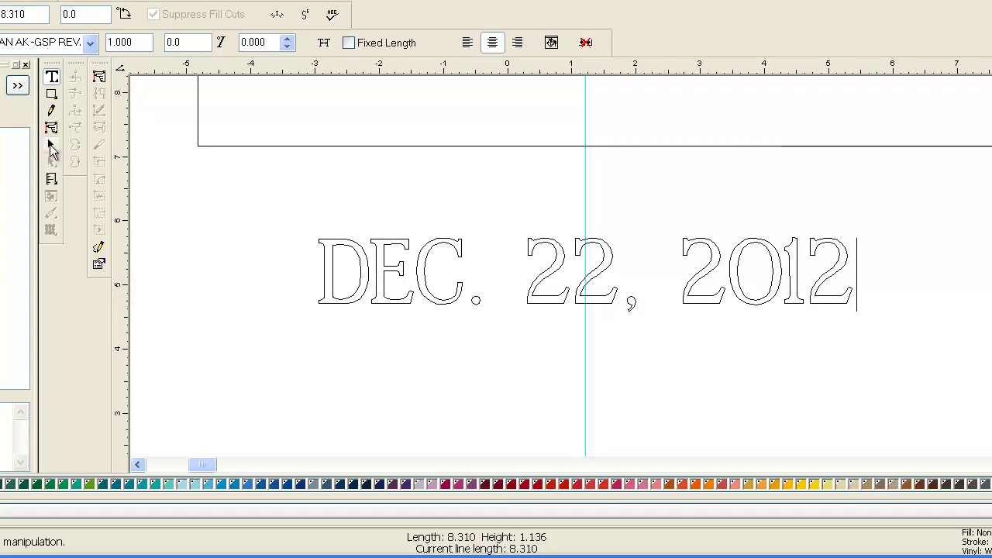
# - Highlight the whole DEC. 22, 2012 line for text editing
pyautogui.click(51, 149)
pyautogui.scroll(-2, 169, 200)
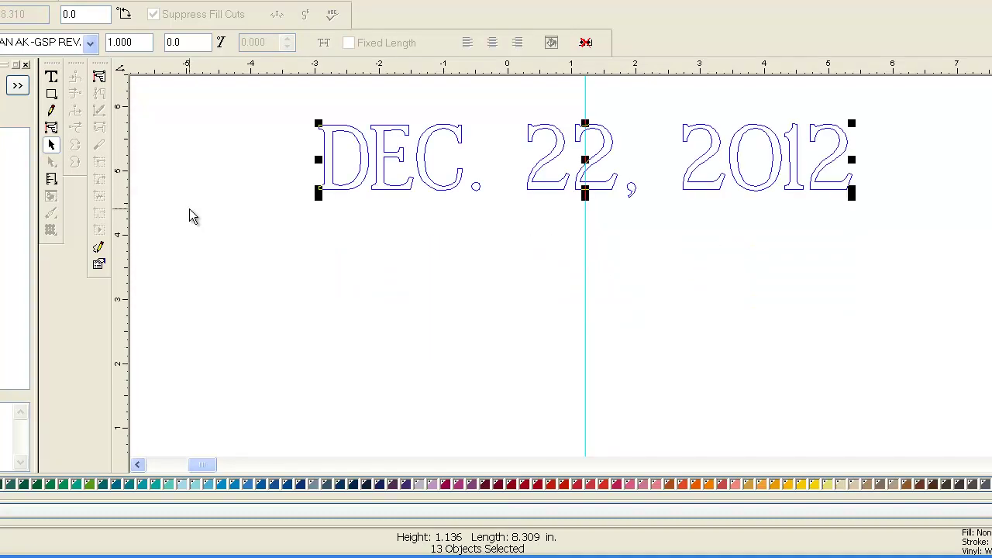
pyautogui.scroll(5, 200, 216)
pyautogui.scroll(-4, 217, 229)
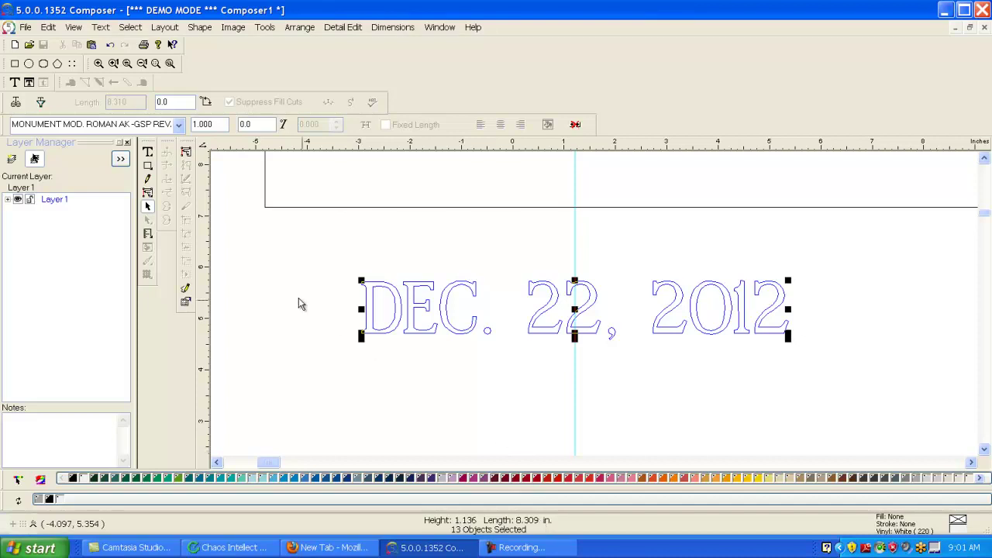
pyautogui.click(147, 155)
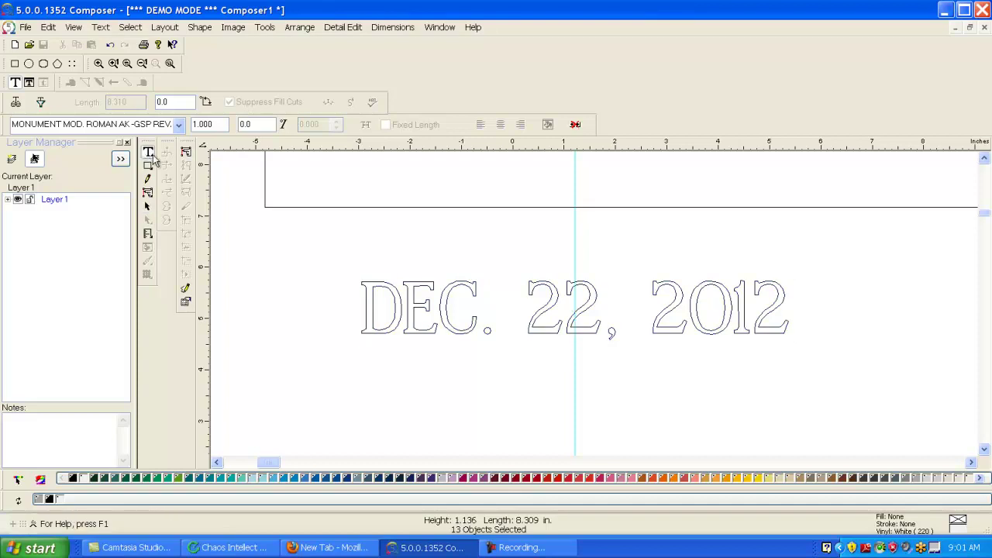
pyautogui.click(361, 327)
pyautogui.moveTo(362, 326); pyautogui.dragTo(795, 314)
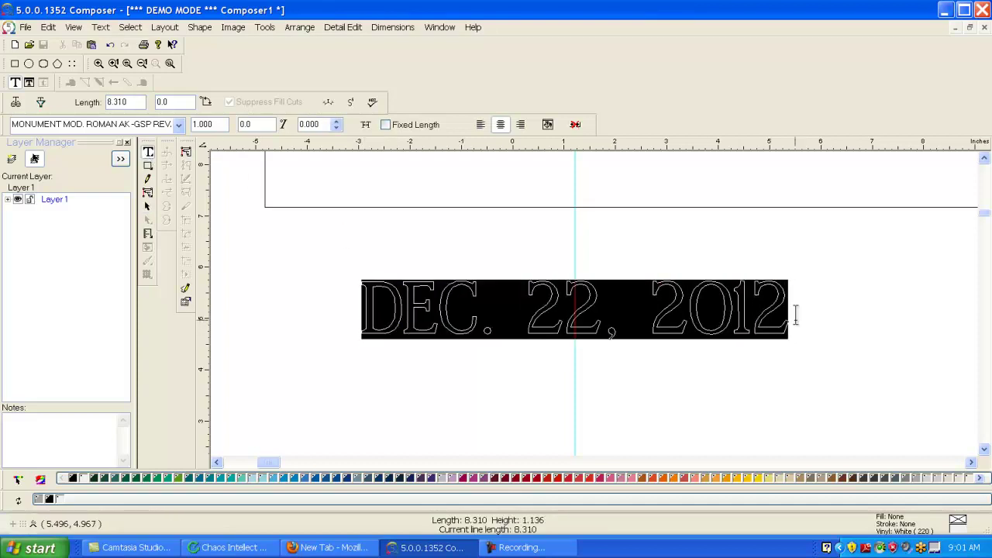
# - Toggle Fixed Length on and off, then tighten the character spacing to about 8.03 in
pyautogui.click(385, 125)
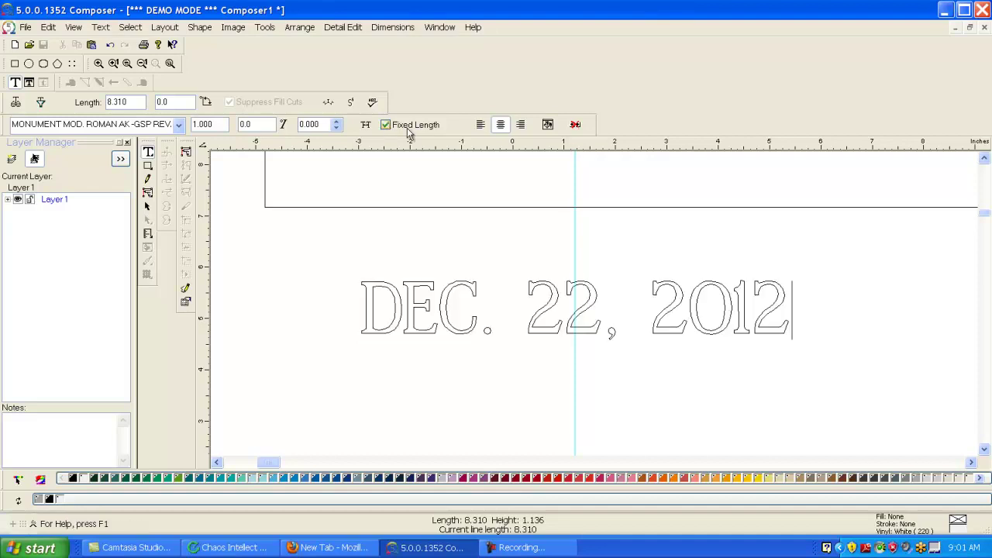
pyautogui.click(386, 126)
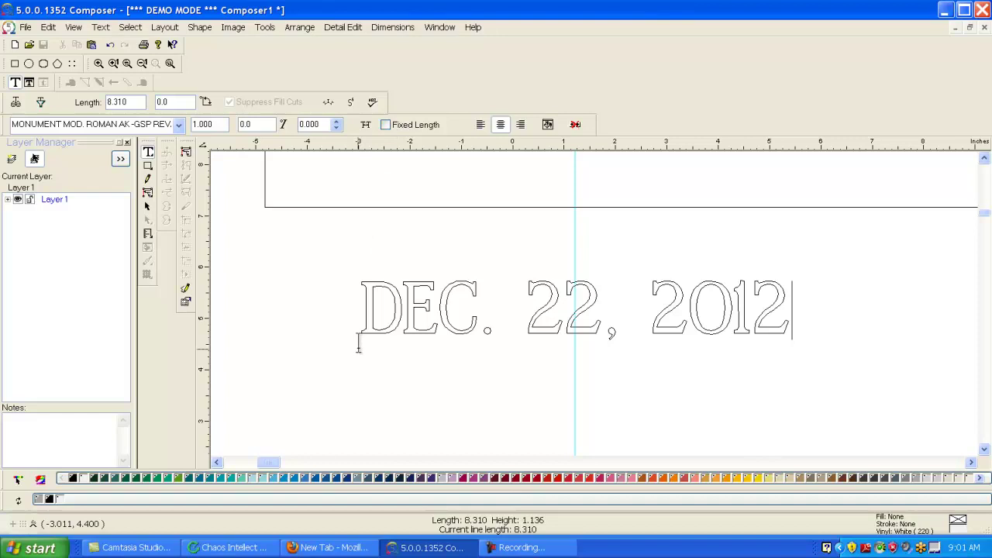
pyautogui.moveTo(365, 333); pyautogui.dragTo(772, 333)
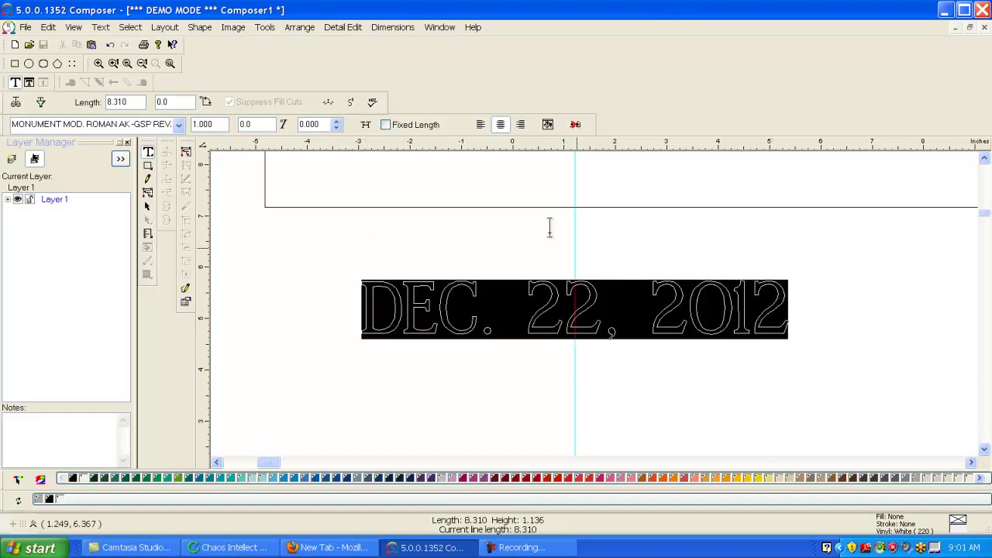
pyautogui.click(365, 125)
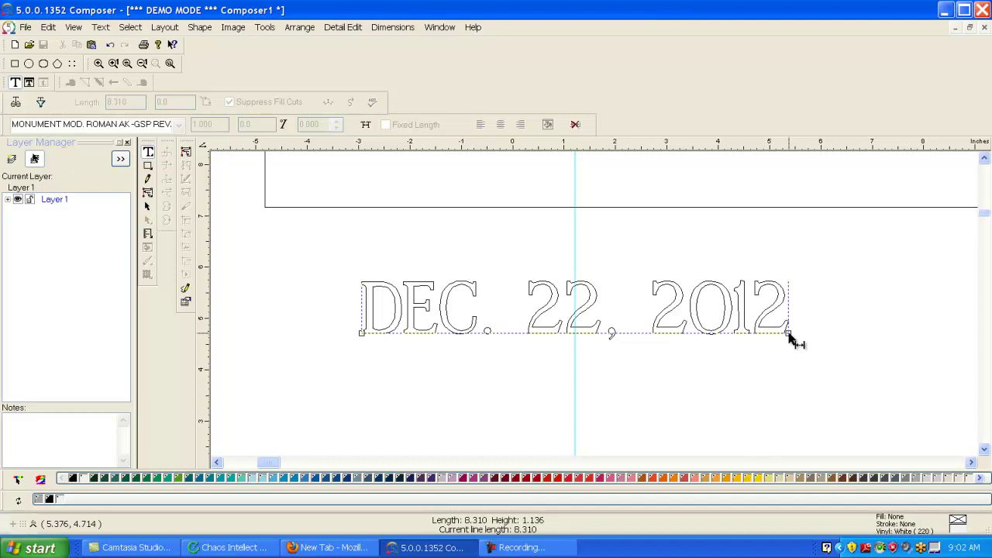
pyautogui.moveTo(788, 336); pyautogui.dragTo(781, 335)
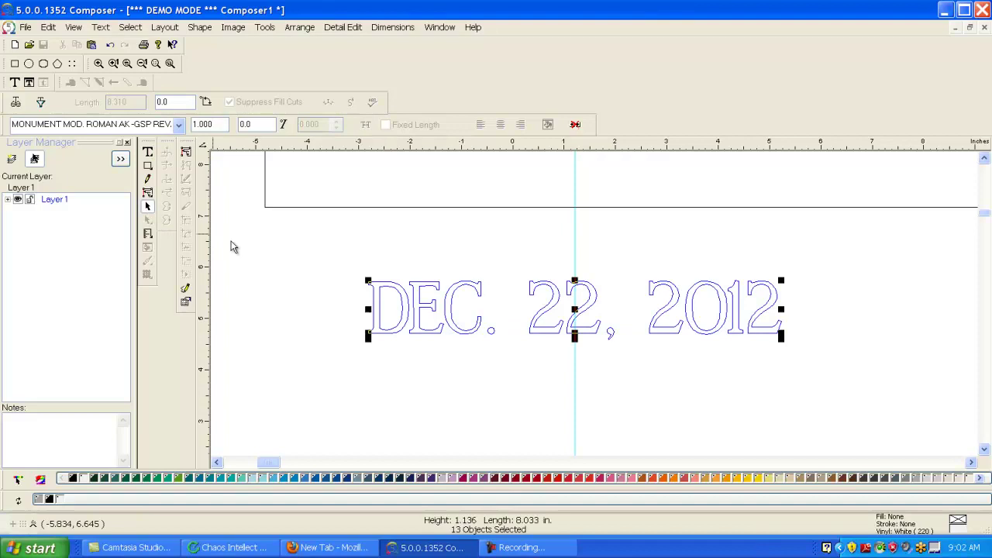
# - Widen the DEC. 22, 2012 character spacing to about 9.75 in, then tighten it back to 8.034 in
pyautogui.click(149, 152)
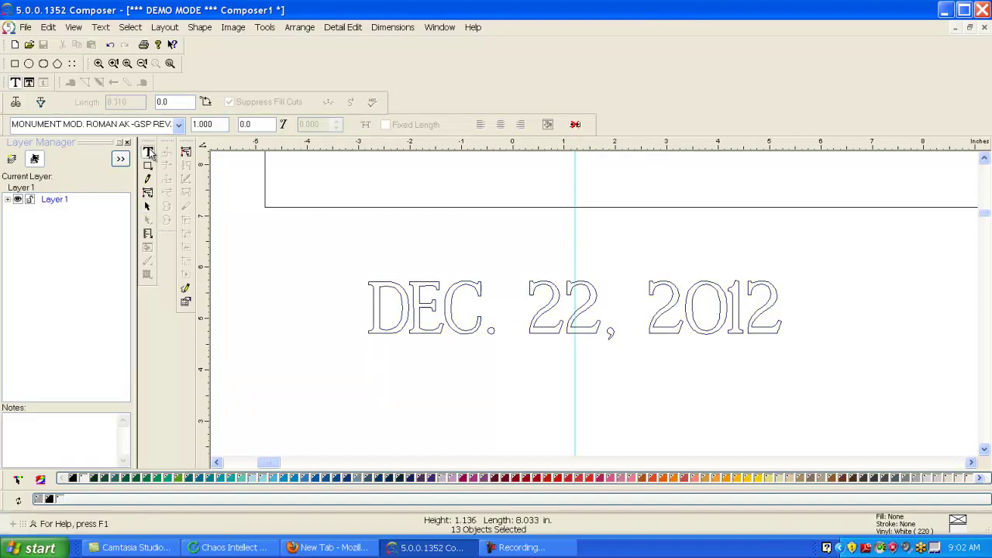
pyautogui.moveTo(369, 310); pyautogui.dragTo(780, 338)
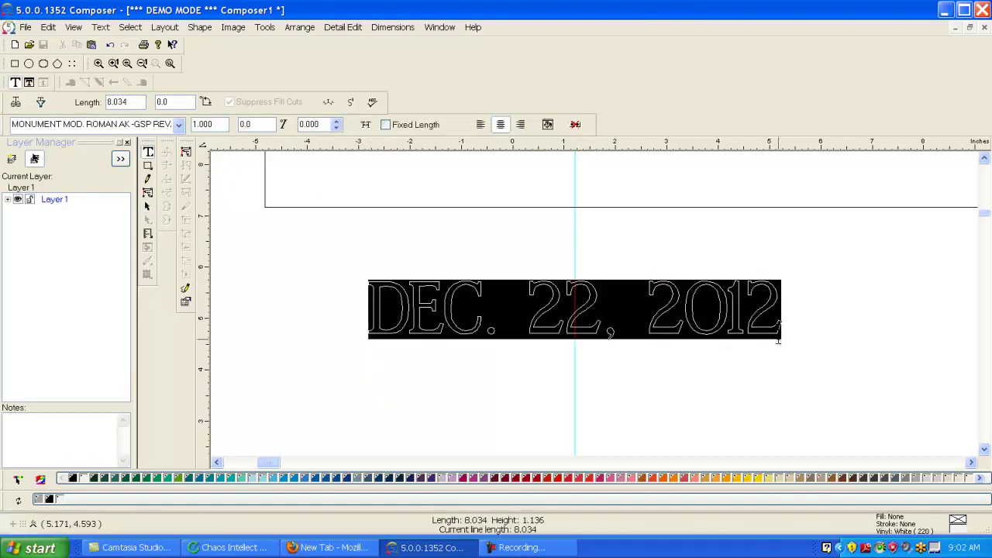
pyautogui.click(364, 125)
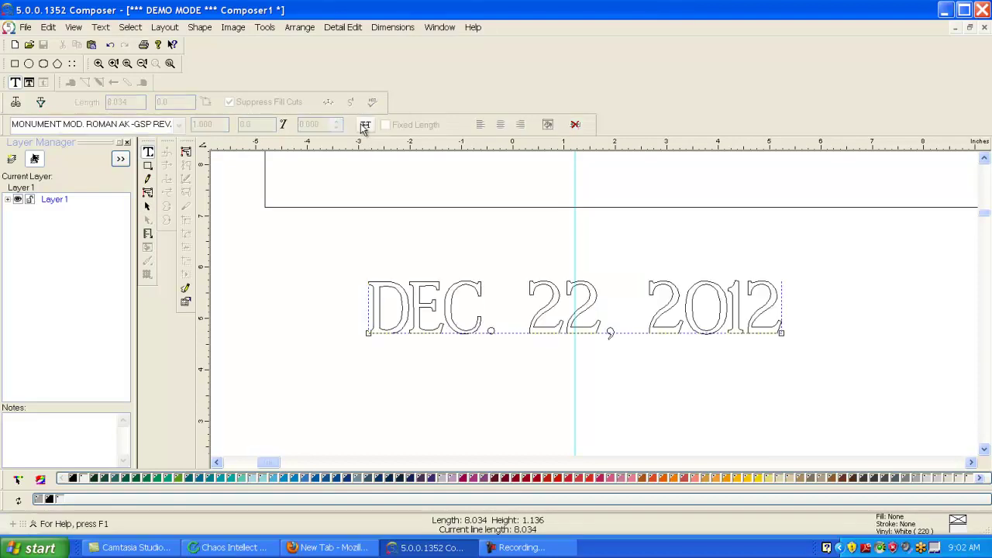
pyautogui.moveTo(792, 337); pyautogui.dragTo(846, 339)
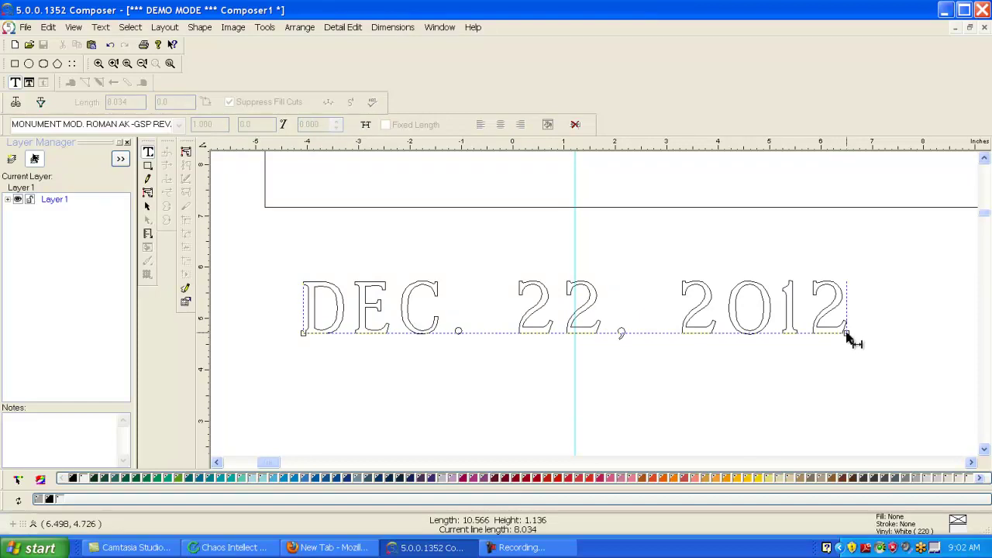
pyautogui.moveTo(845, 334); pyautogui.dragTo(801, 334)
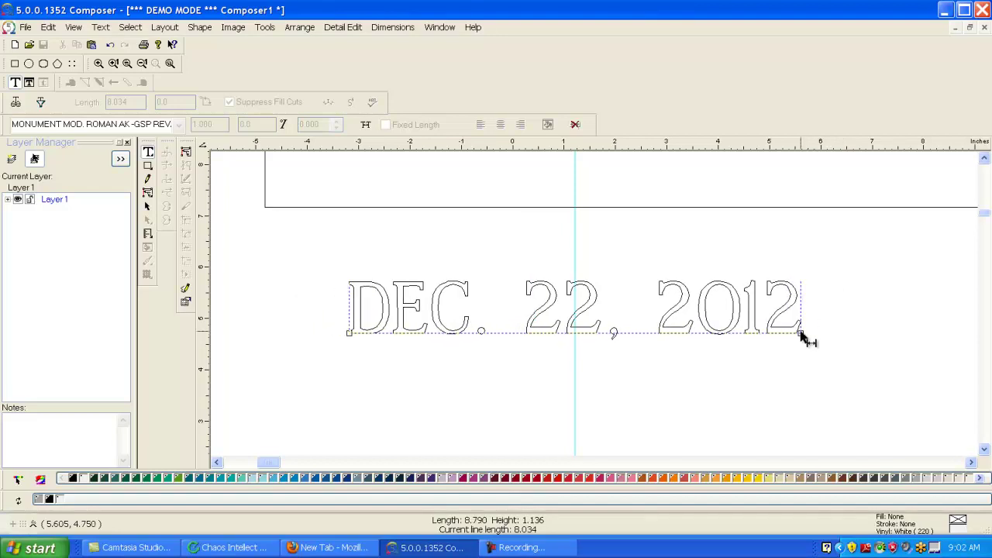
pyautogui.moveTo(801, 334); pyautogui.dragTo(781, 334)
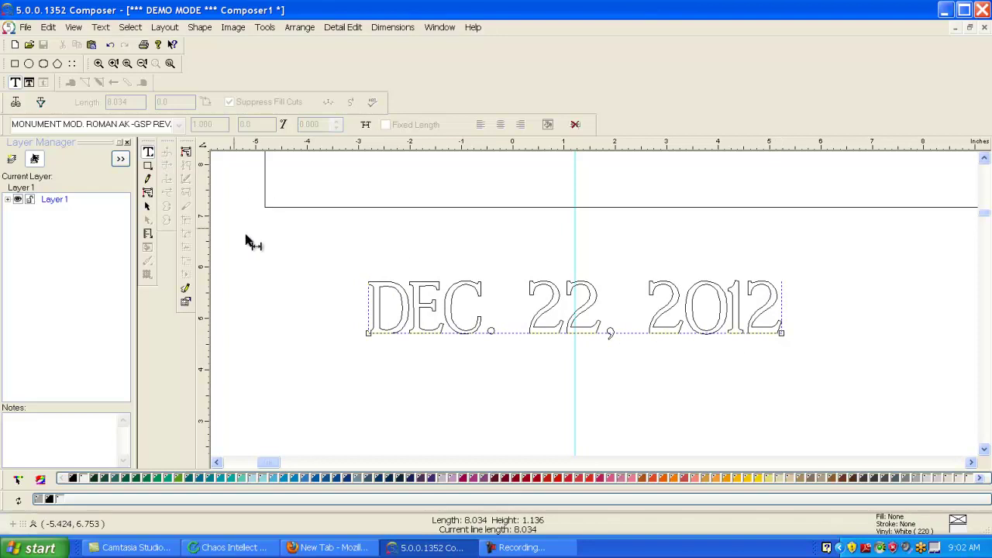
pyautogui.click(150, 210)
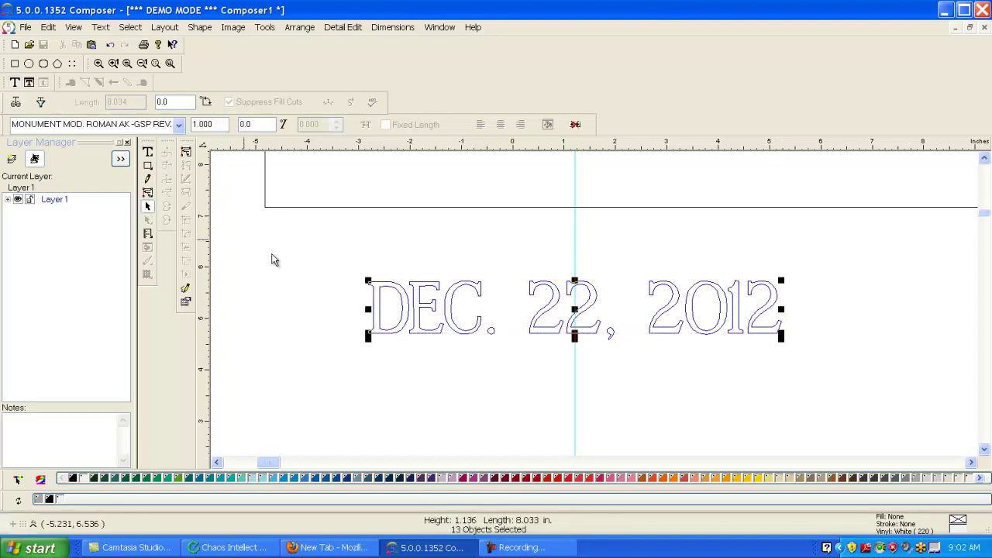
pyautogui.click(297, 275)
pyautogui.click(148, 152)
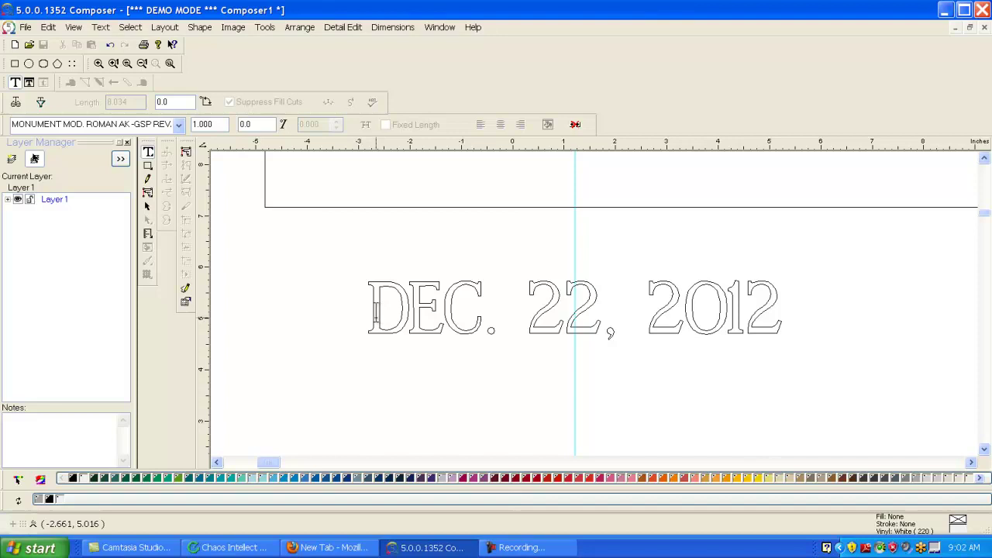
pyautogui.moveTo(367, 327); pyautogui.dragTo(783, 329)
pyautogui.click(642, 327)
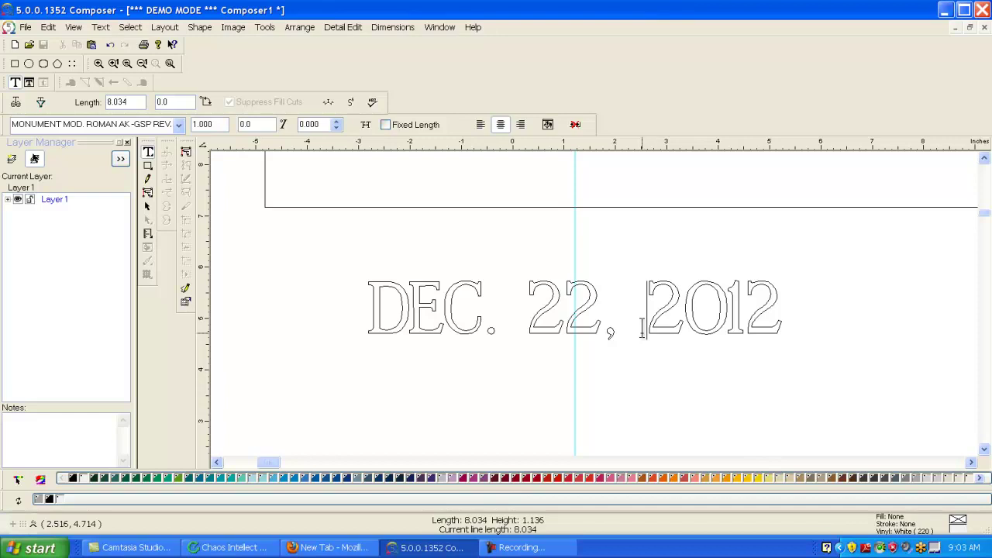
pyautogui.hotkey('ctrl', 'Left')
pyautogui.hotkey('ctrl', 'Left')
pyautogui.hotkey('ctrl', 'Left')
pyautogui.hotkey('ctrl', 'Left')
pyautogui.hotkey('ctrl', 'Left')
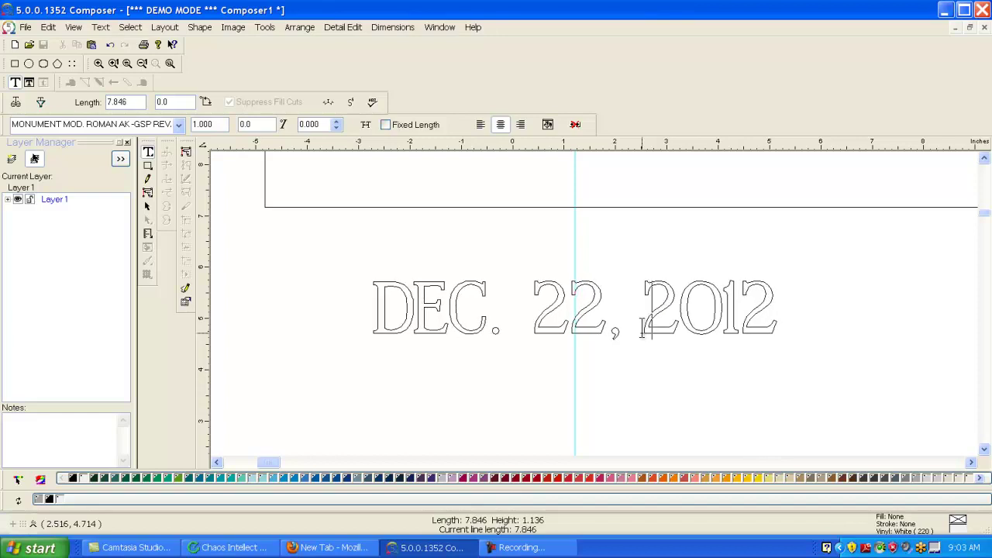
pyautogui.hotkey('ctrl', 'Right')
pyautogui.hotkey('ctrl', 'Right')
pyautogui.hotkey('ctrl', 'Right')
pyautogui.hotkey('ctrl', 'Right')
pyautogui.hotkey('ctrl', 'Right')
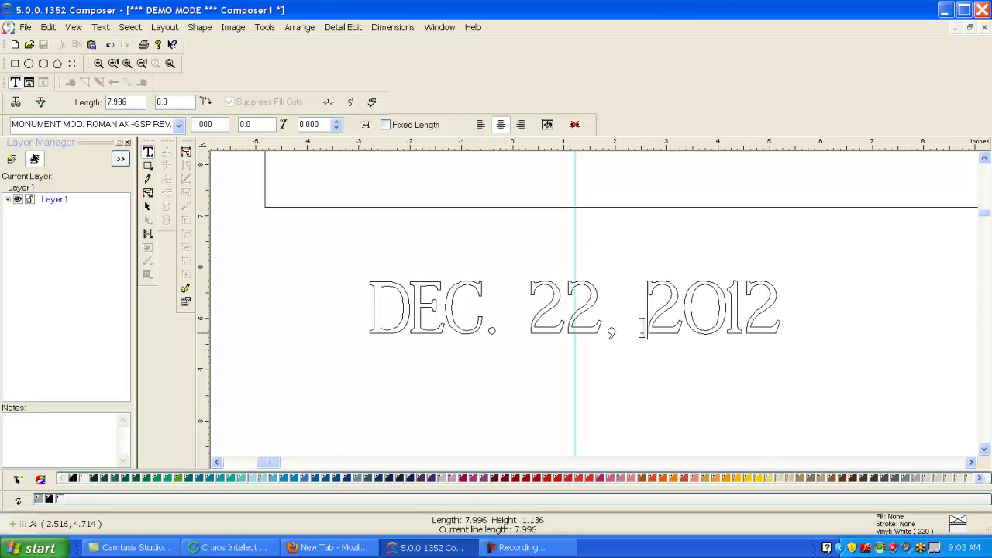
pyautogui.hotkey('ctrl', 'Left')
pyautogui.hotkey('ctrl', 'Right')
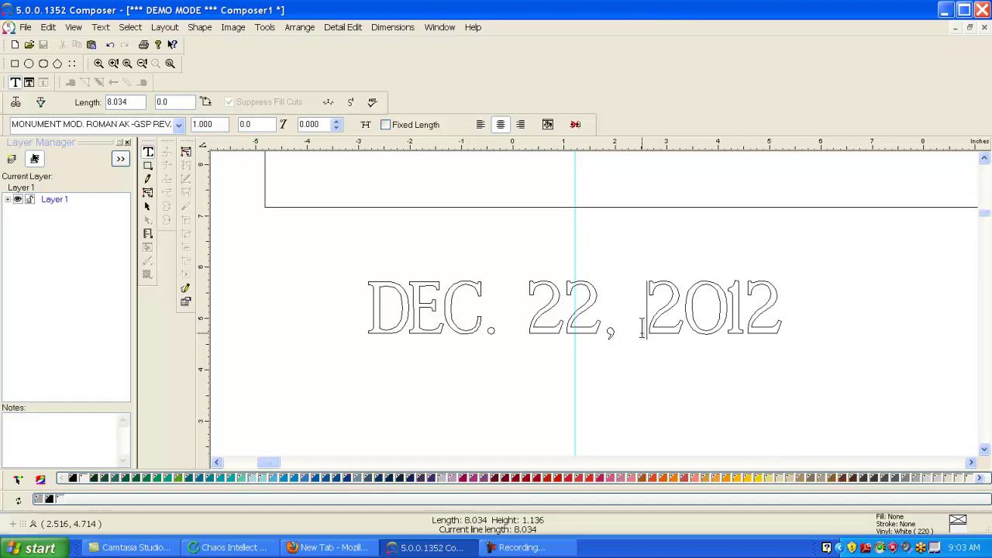
pyautogui.click(528, 324)
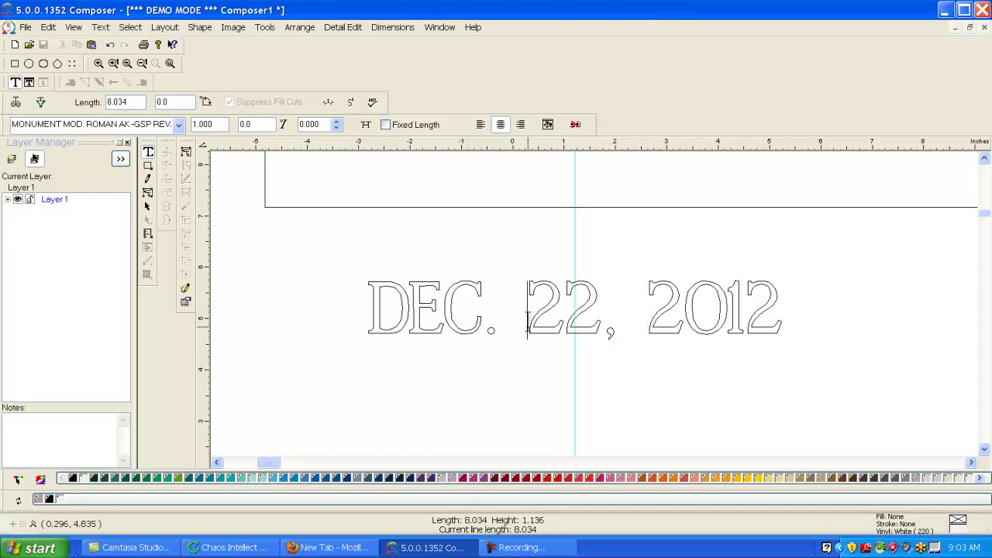
pyautogui.hotkey('ctrl', 'Left')
pyautogui.hotkey('ctrl', 'Left')
pyautogui.hotkey('ctrl', 'Left')
pyautogui.hotkey('ctrl', 'Left')
pyautogui.hotkey('ctrl', 'Left')
pyautogui.hotkey('ctrl', 'Left')
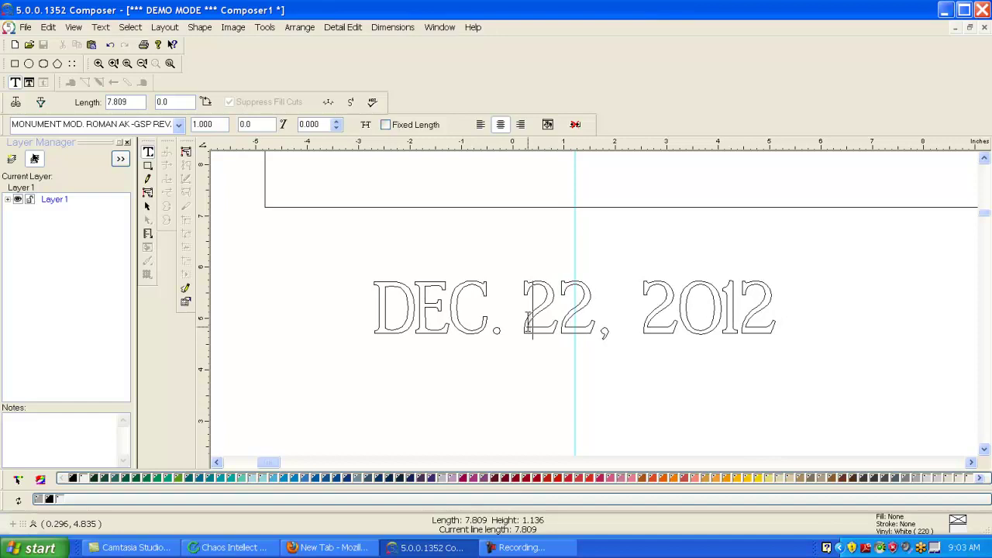
pyautogui.hotkey('ctrl', 'Right')
pyautogui.hotkey('ctrl', 'Right')
pyautogui.hotkey('ctrl', 'Right')
pyautogui.hotkey('ctrl', 'Right')
pyautogui.hotkey('ctrl', 'Right')
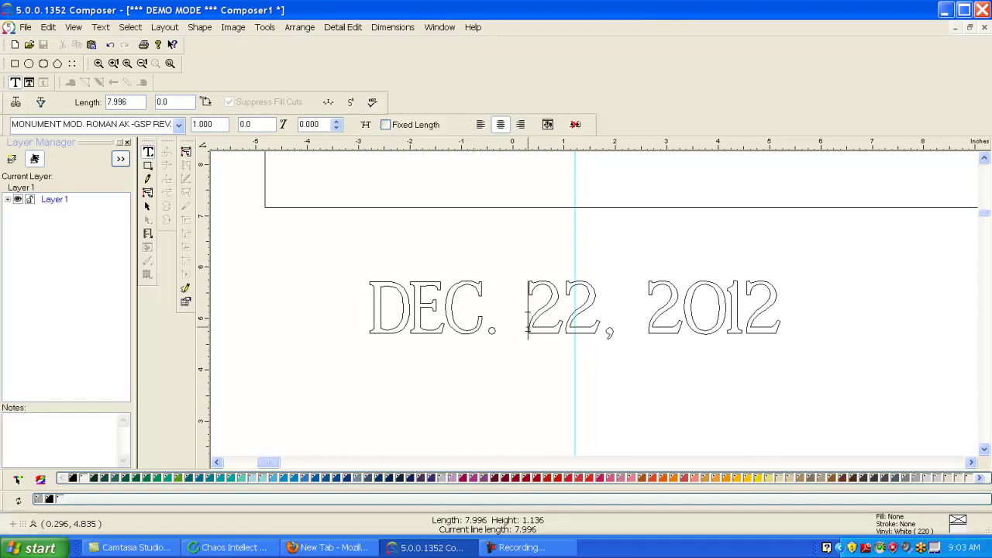
pyautogui.hotkey('ctrl', 'Right')
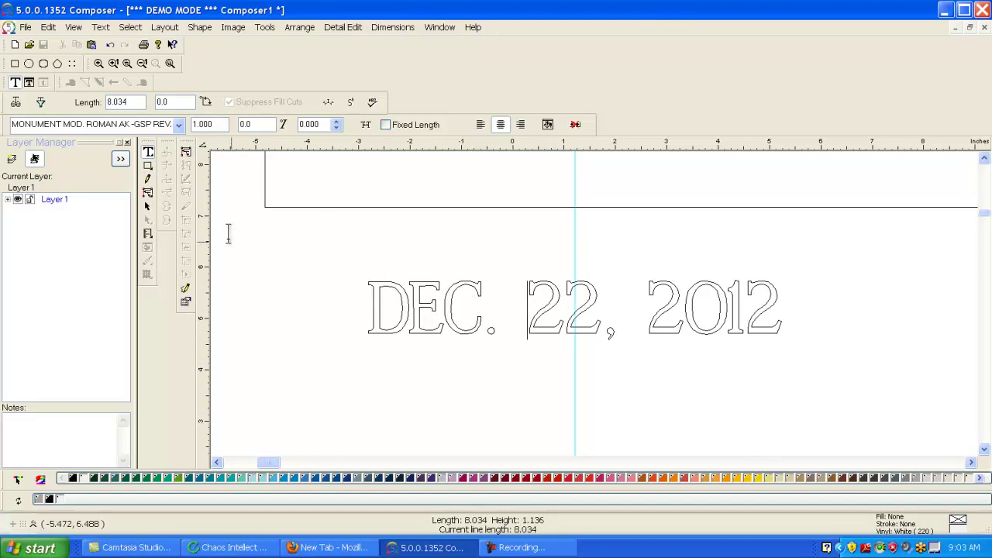
# - Drag the DEC. 22, 2012 line into the left book beneath JAN. 4, 1964
pyautogui.click(148, 206)
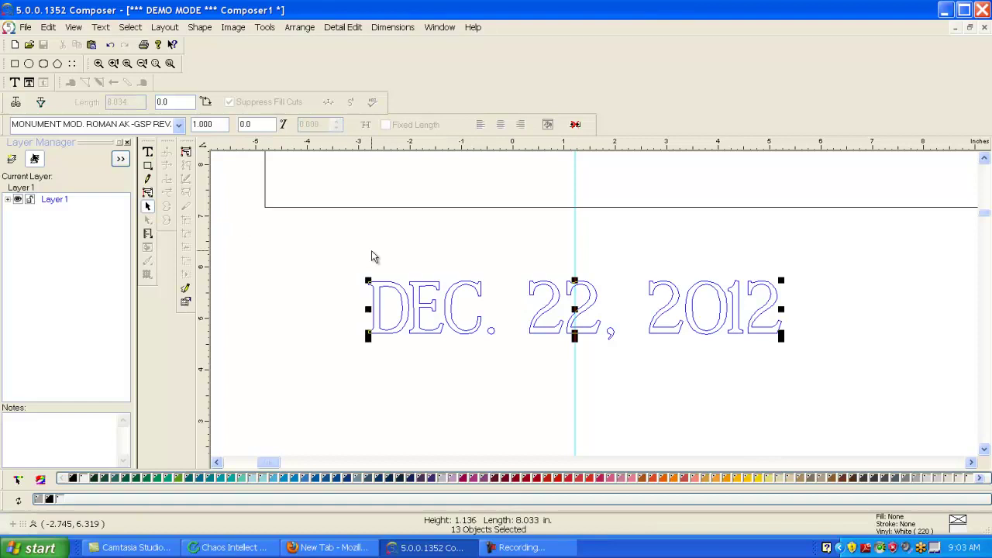
pyautogui.moveTo(457, 305); pyautogui.dragTo(431, 227)
pyautogui.scroll(-1, 431, 221)
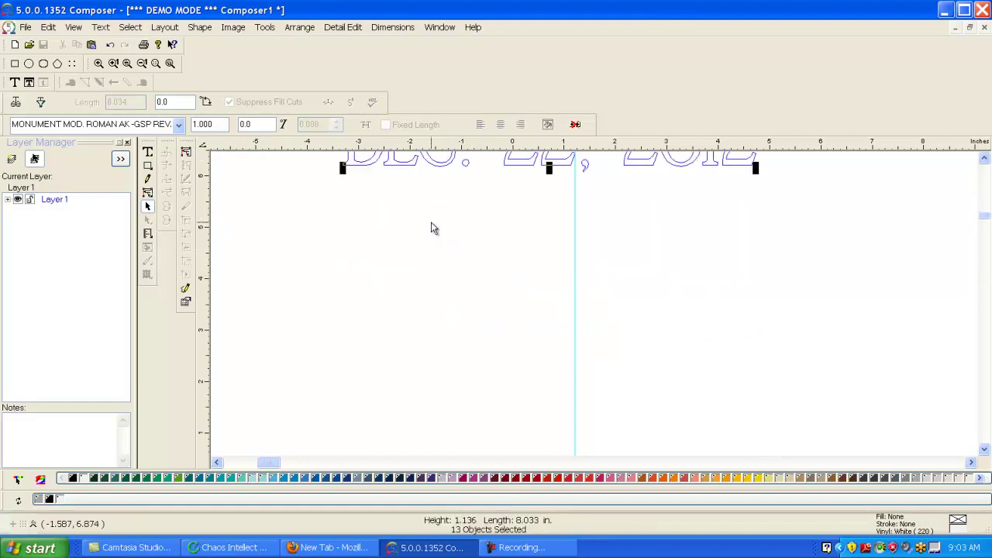
pyautogui.scroll(3, 431, 221)
pyautogui.scroll(-1, 431, 222)
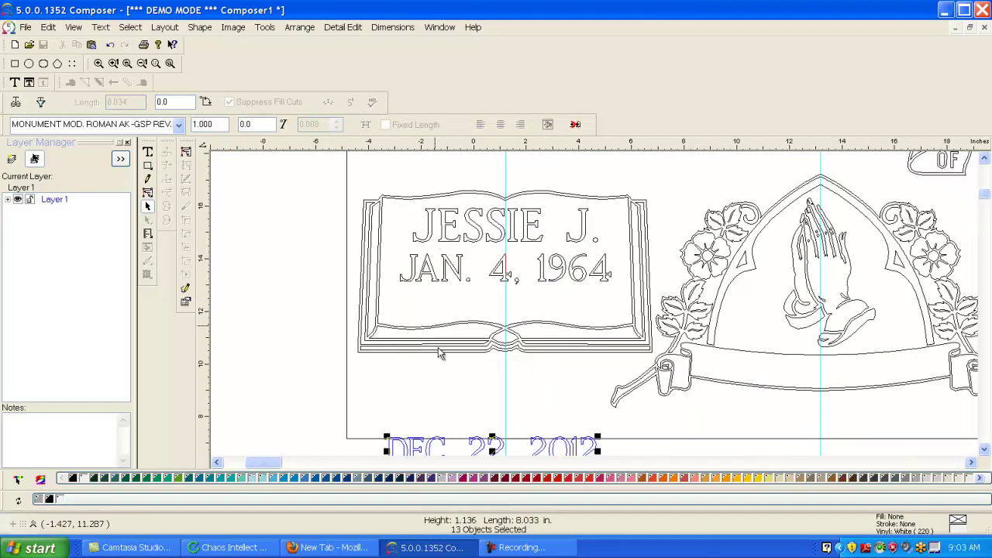
pyautogui.moveTo(427, 450); pyautogui.dragTo(434, 303)
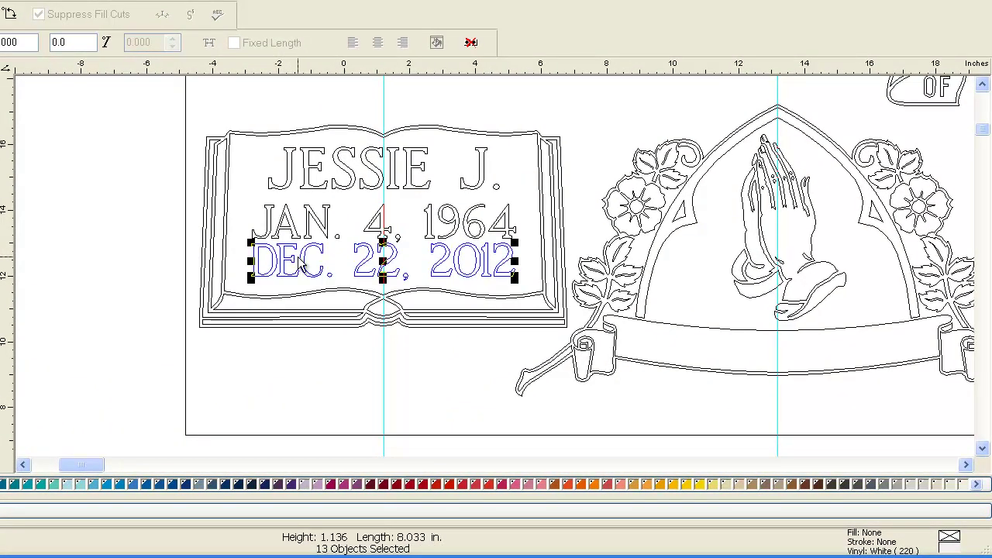
# - Nudge the date down three arrow-key steps and deselect it
pyautogui.scroll(2, 306, 263)
pyautogui.scroll(1, 300, 319)
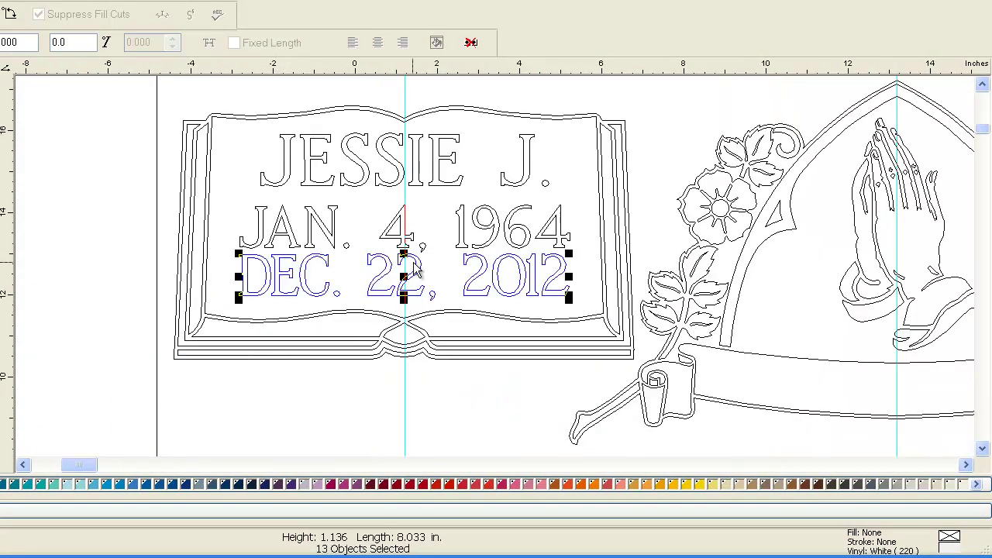
pyautogui.press('Down')
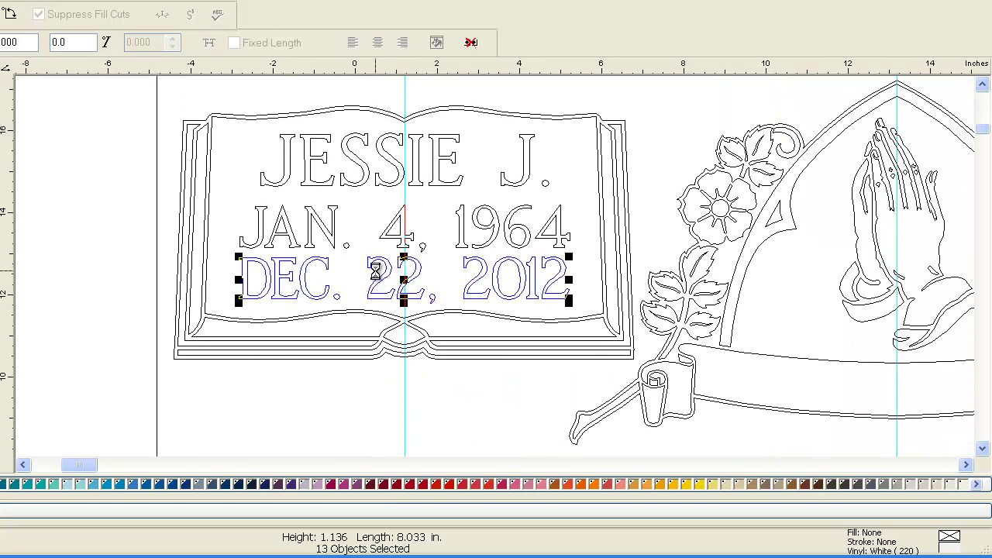
pyautogui.press('Down')
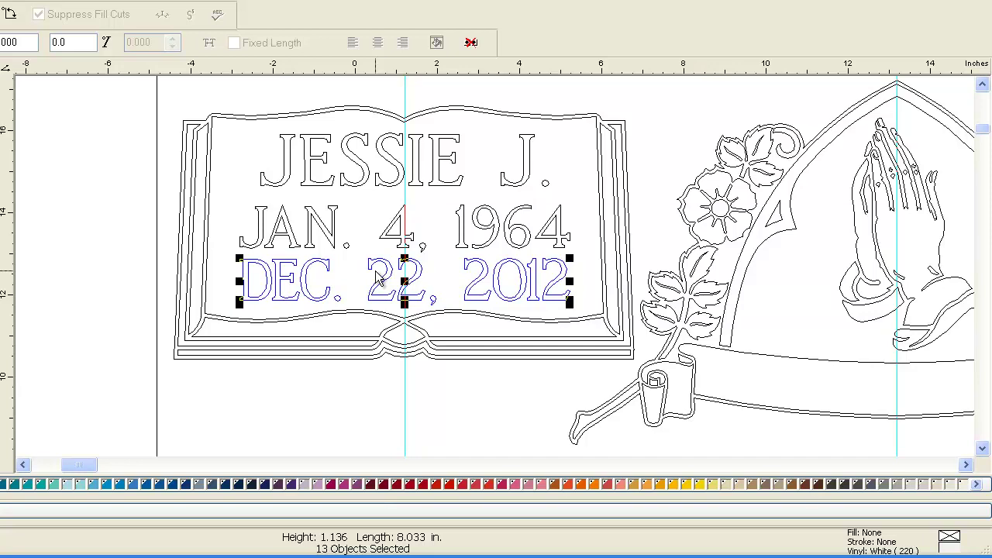
pyautogui.press('Down')
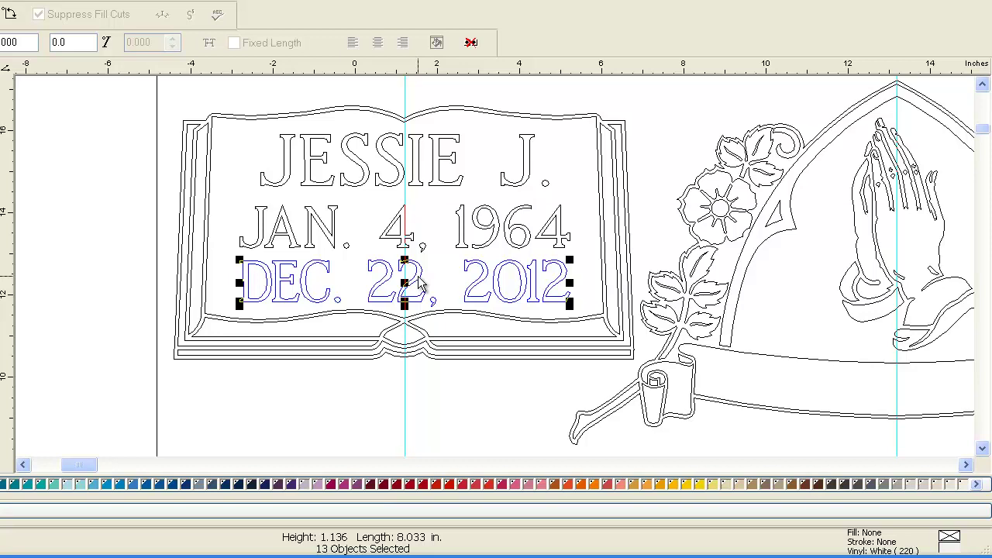
pyautogui.scroll(-3, 465, 239)
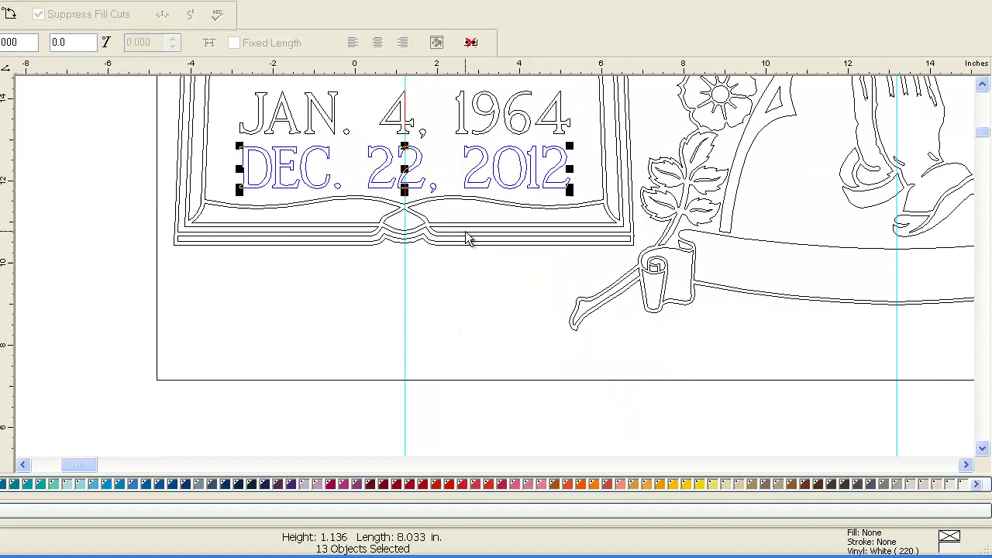
pyautogui.scroll(-3, 466, 238)
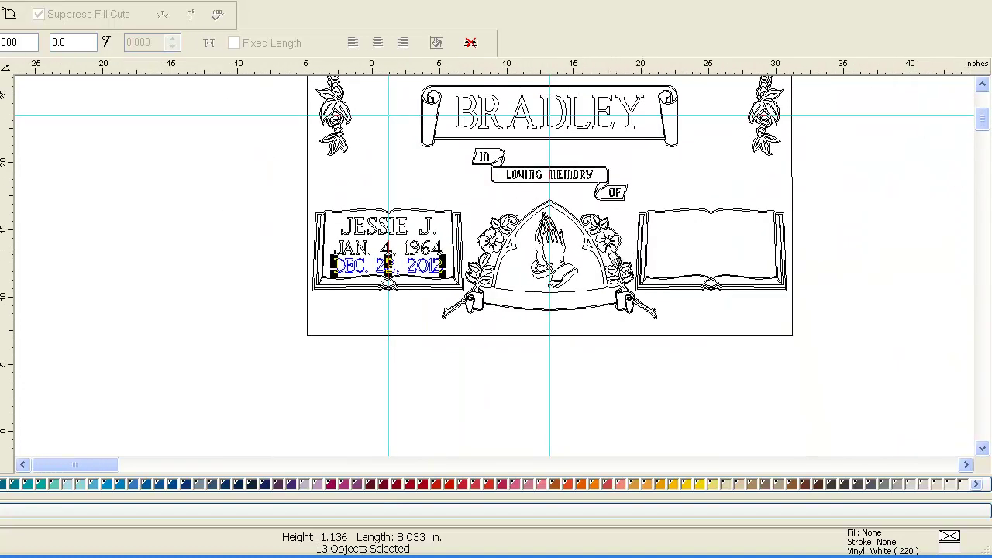
pyautogui.scroll(-2, 612, 257)
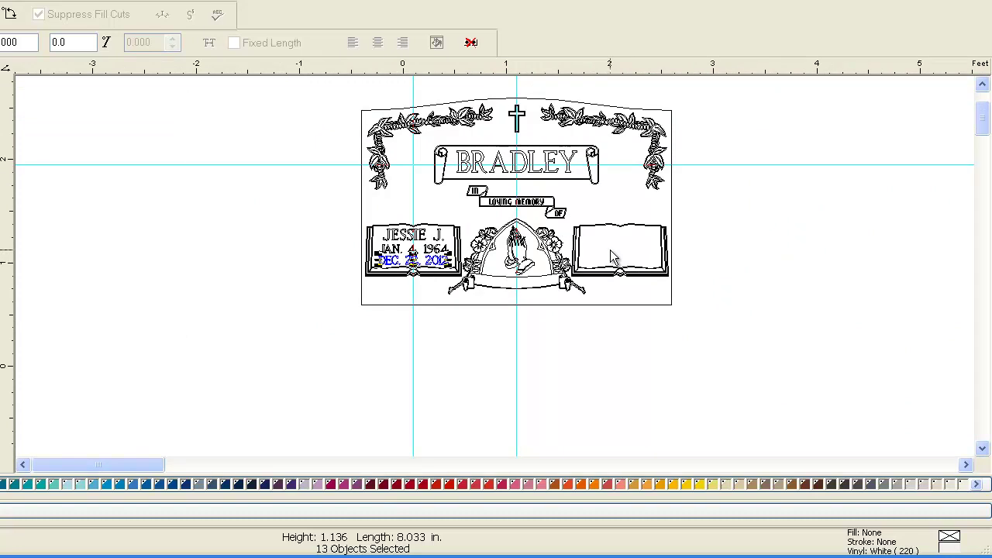
pyautogui.click(749, 246)
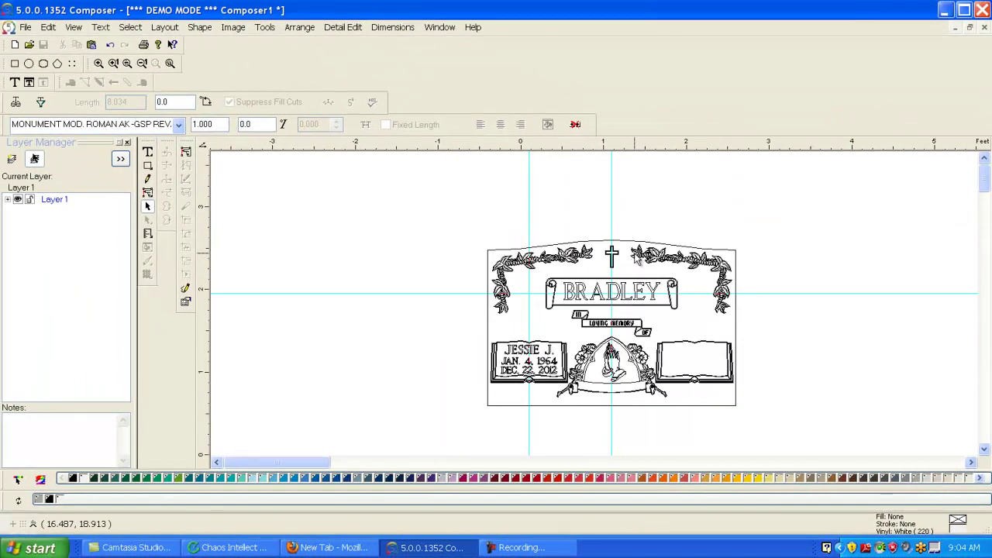
pyautogui.scroll(-2, 636, 258)
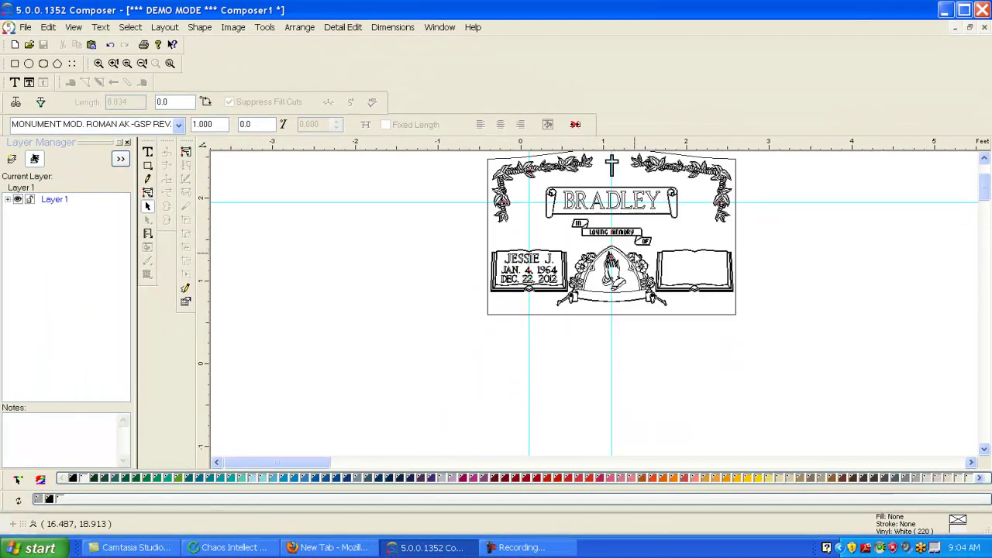
# - Move the date right of the monument, delete the BRADLEY design, and zoom to fit the date
pyautogui.click(522, 283)
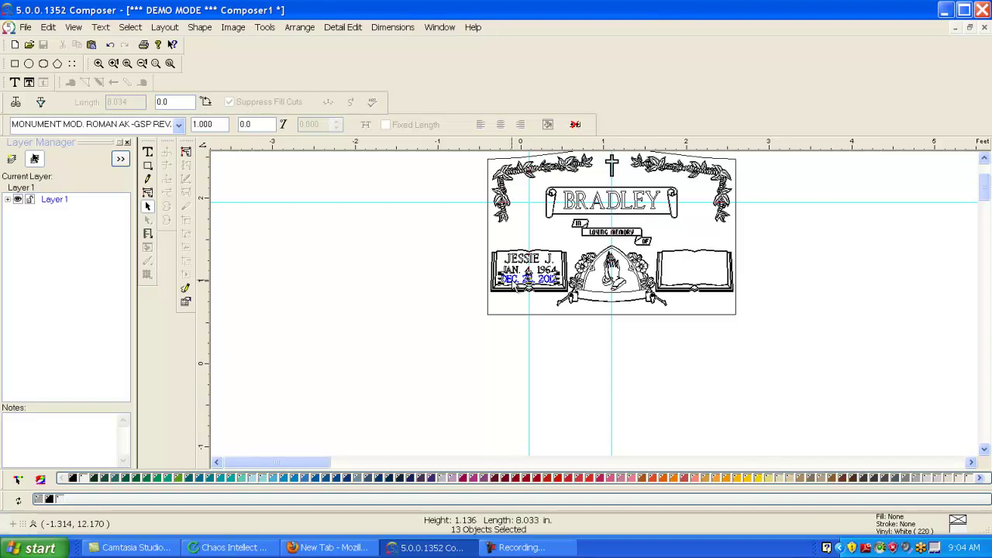
pyautogui.moveTo(523, 285); pyautogui.dragTo(819, 271)
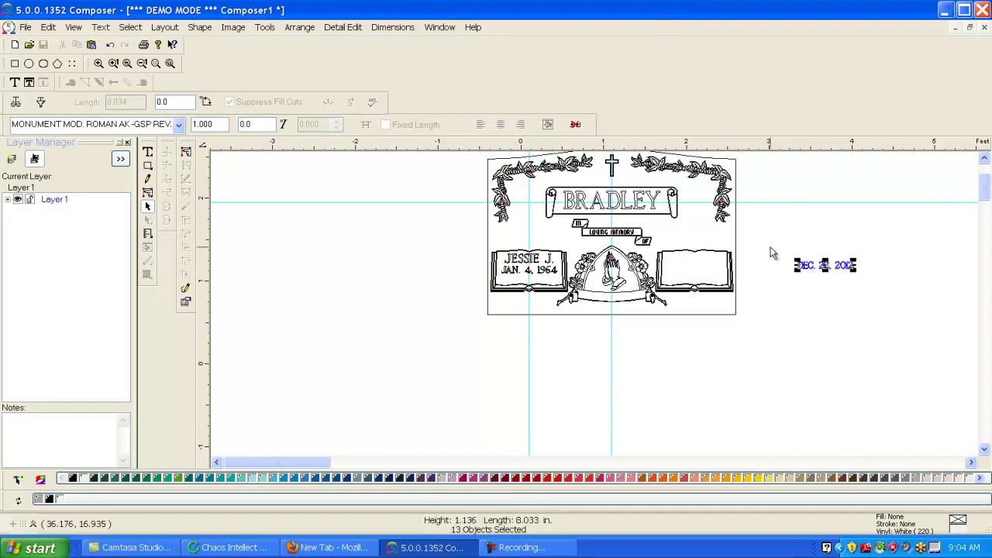
pyautogui.scroll(2, 761, 227)
pyautogui.moveTo(761, 233); pyautogui.dragTo(459, 415)
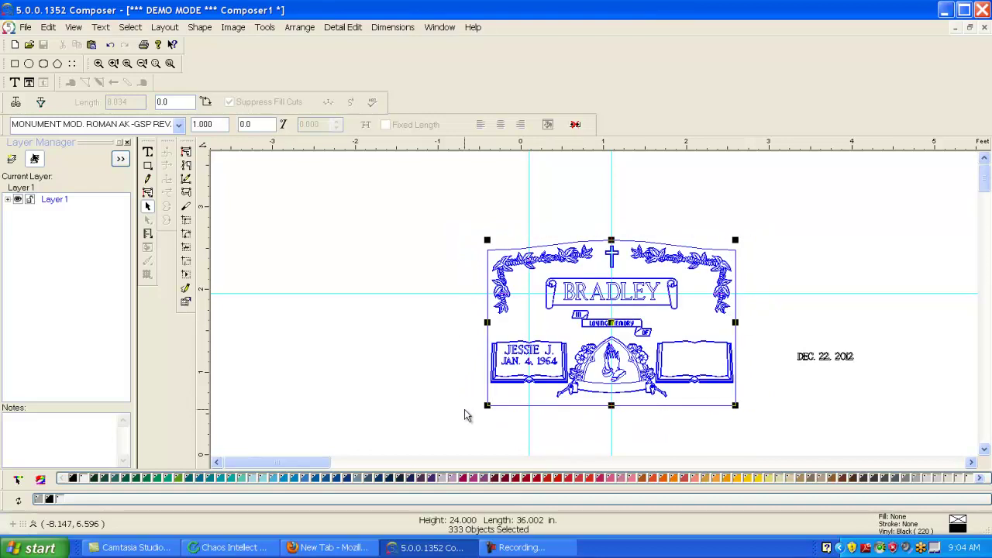
pyautogui.press('Delete')
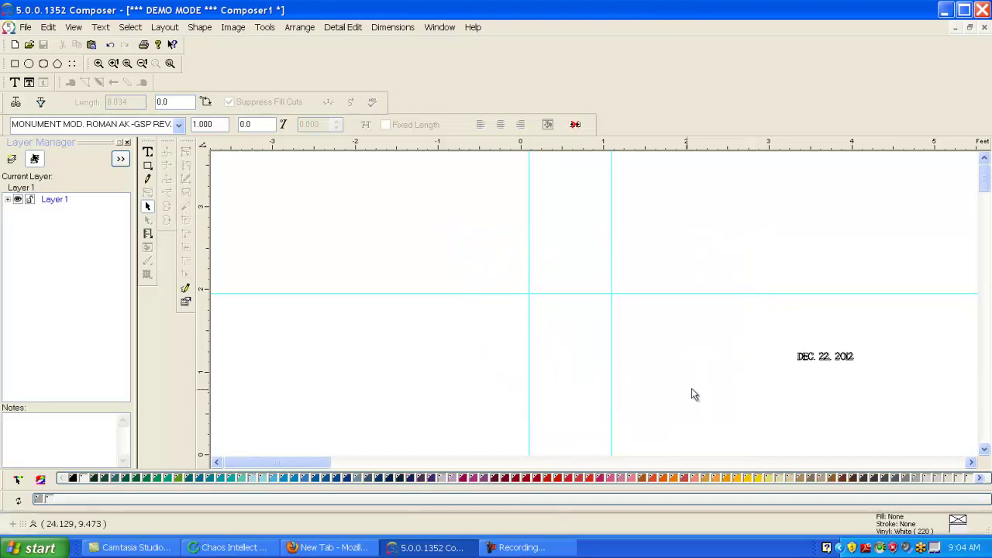
pyautogui.press('F9')
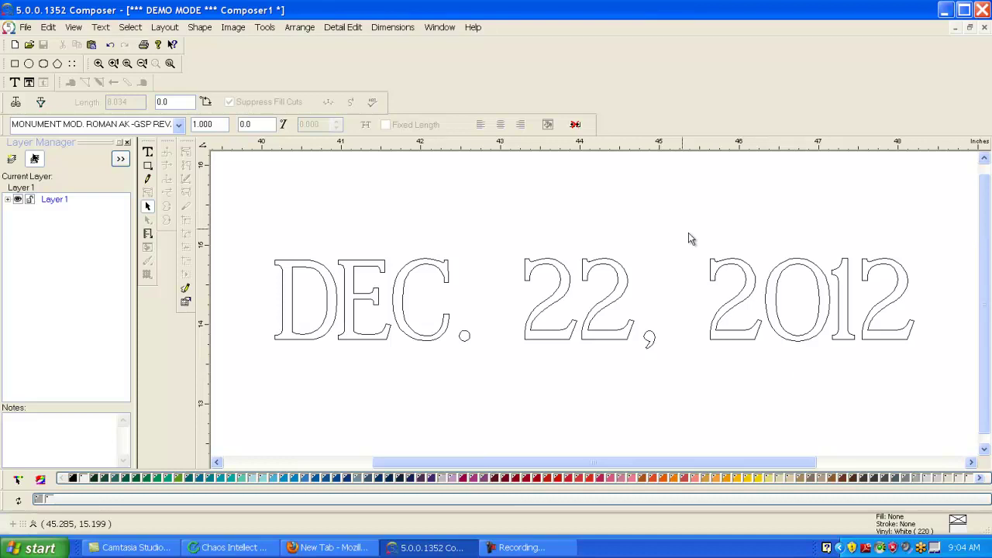
# - Convert the date to Normal Text via Remove Text Smart Edit, leaving 13 lettering objects
pyautogui.click(147, 153)
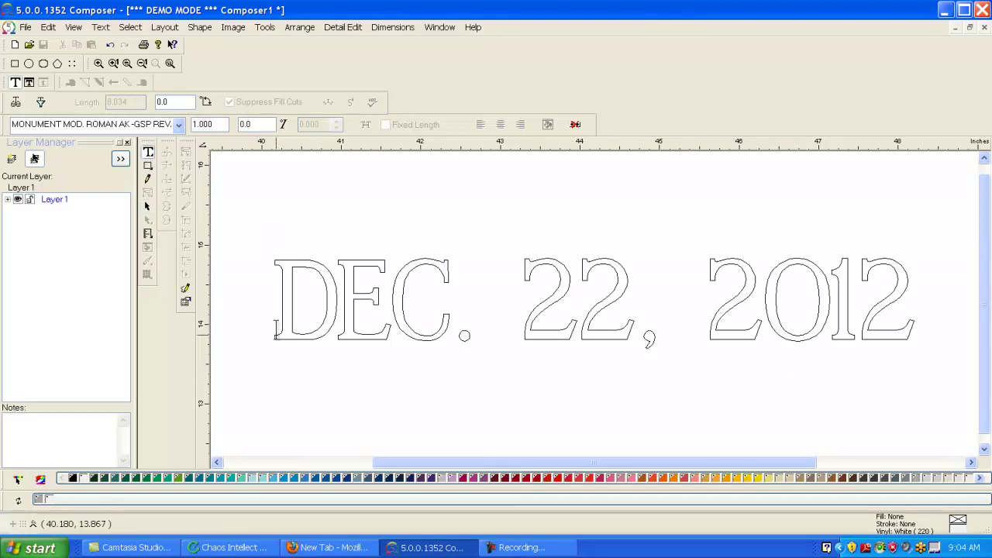
pyautogui.moveTo(274, 329)
pyautogui.mouseDown()
pyautogui.moveTo(479, 329)
pyautogui.moveTo(286, 325)
pyautogui.mouseUp()
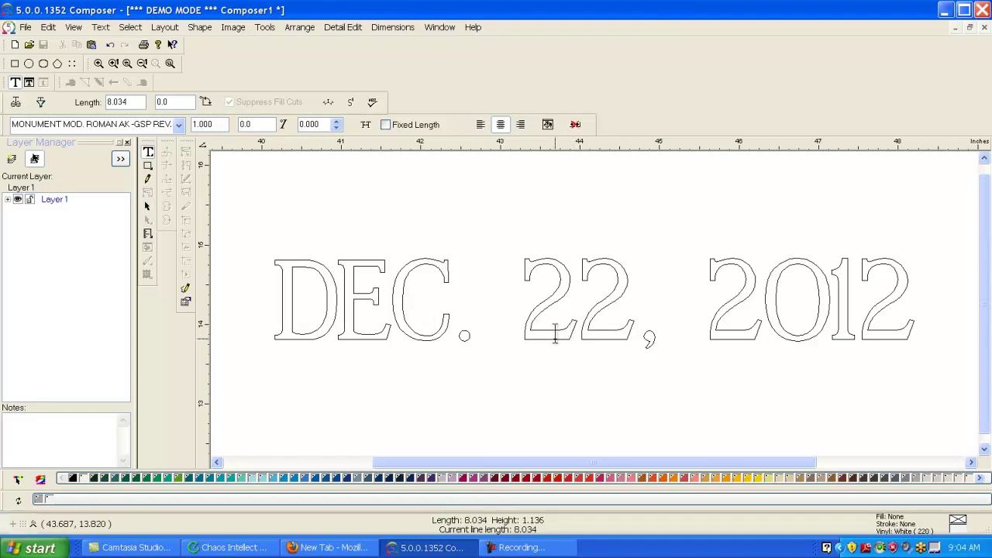
pyautogui.click(148, 206)
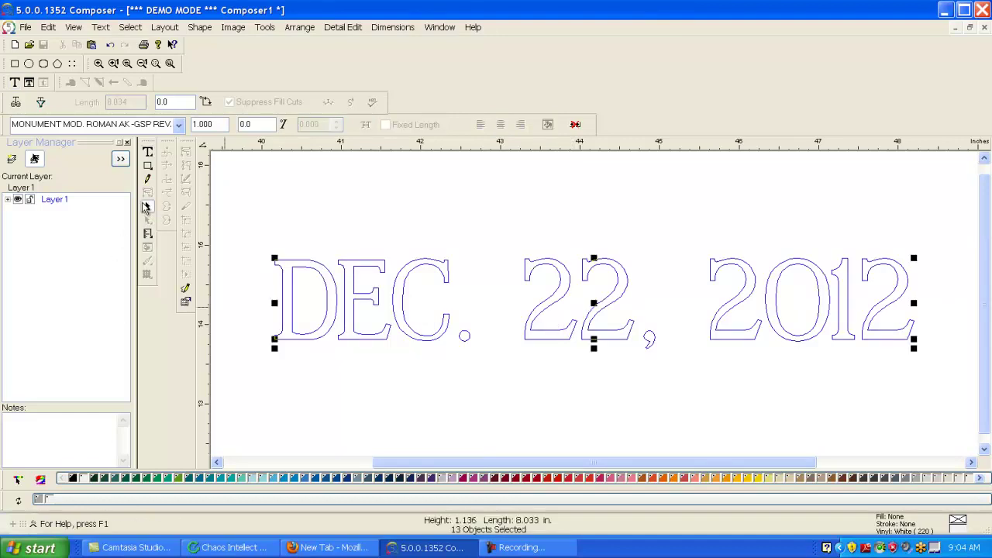
pyautogui.click(100, 27)
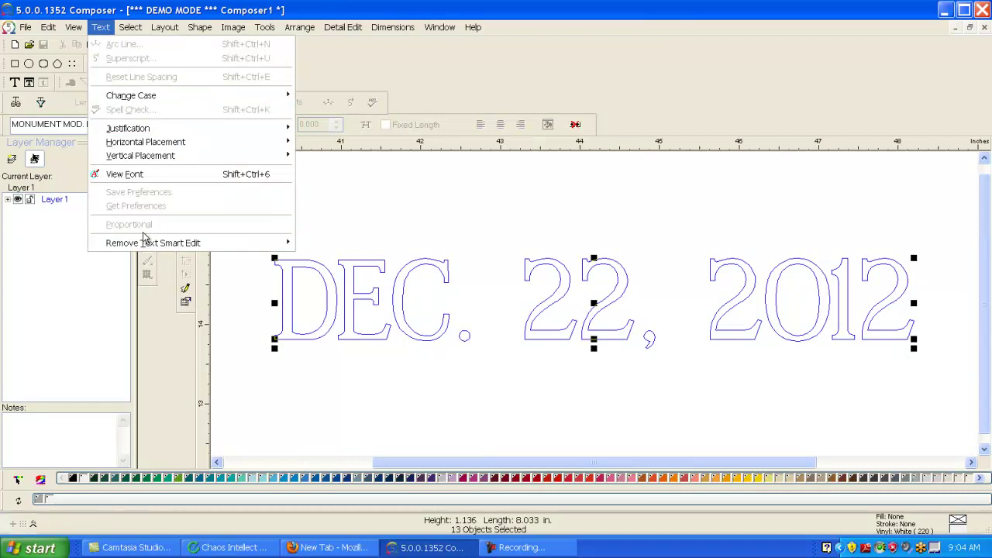
pyautogui.moveTo(147, 243)
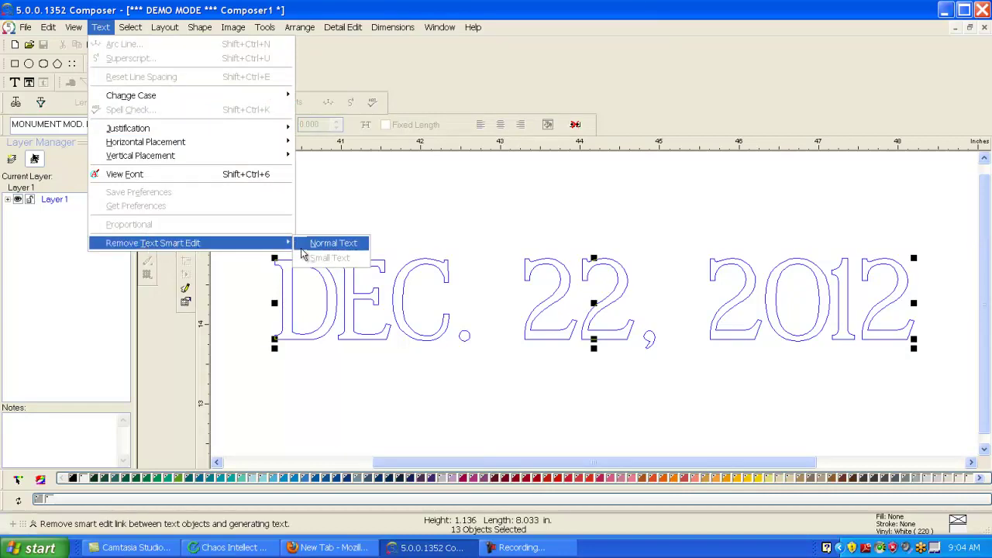
pyautogui.click(325, 244)
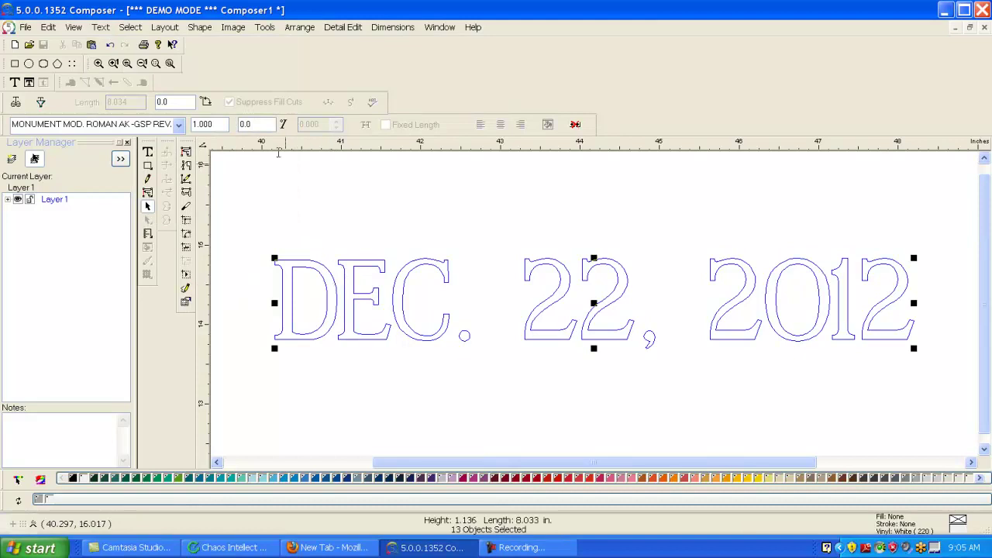
# - Ungroup the date text into separate character outlines
pyautogui.rightClick(293, 298)
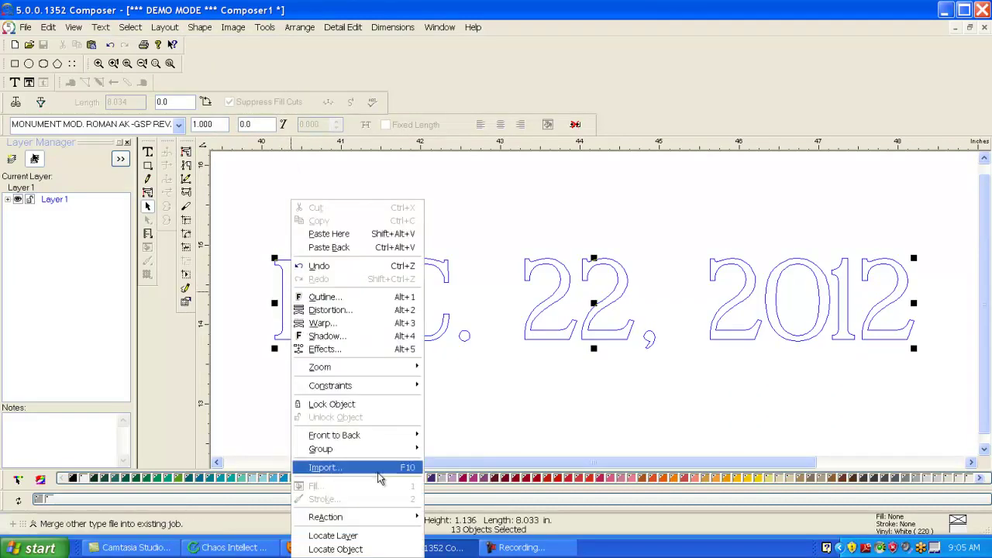
pyautogui.moveTo(388, 448)
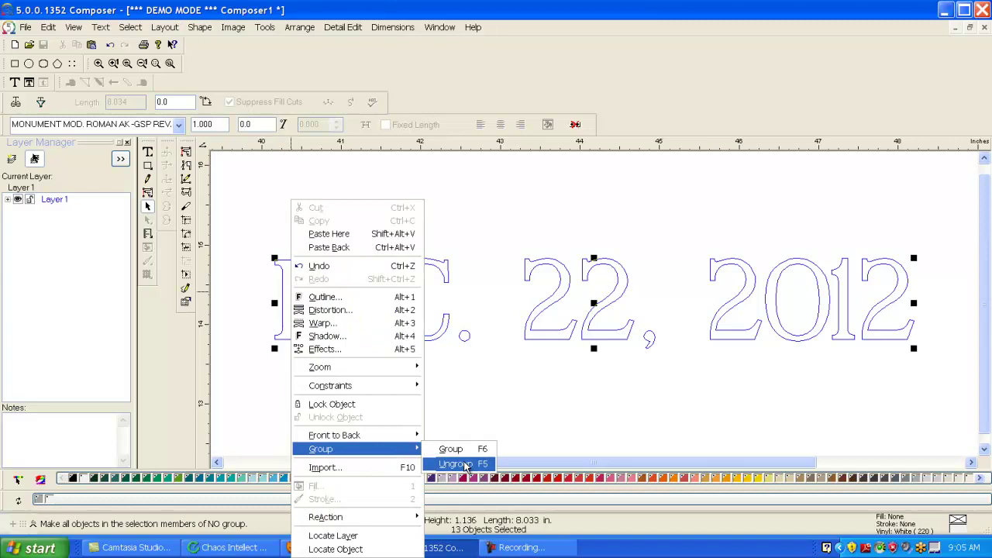
pyautogui.click(457, 463)
pyautogui.click(436, 414)
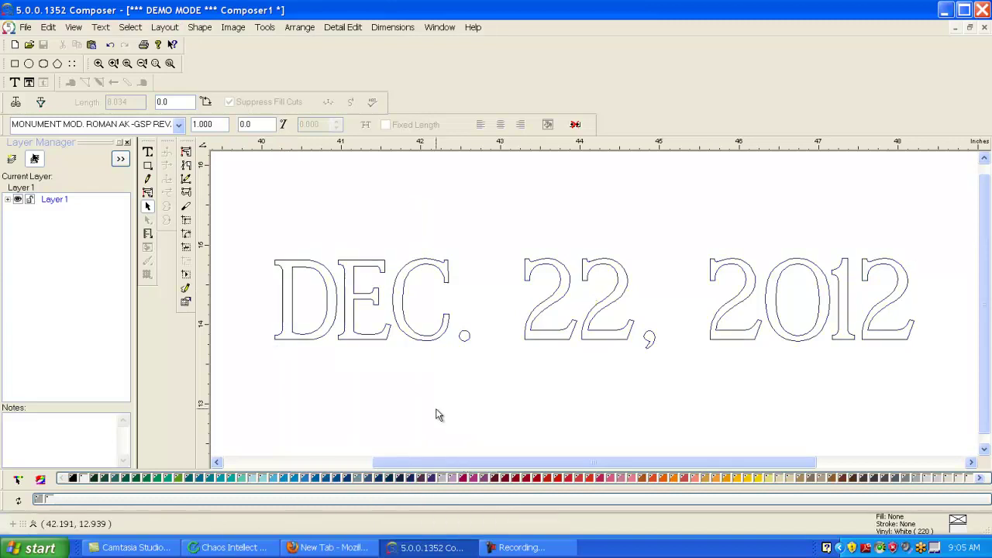
# - Select individual outlines: the C, the D, the first 2, and the D's contours
pyautogui.click(401, 327)
pyautogui.click(371, 327)
pyautogui.click(338, 325)
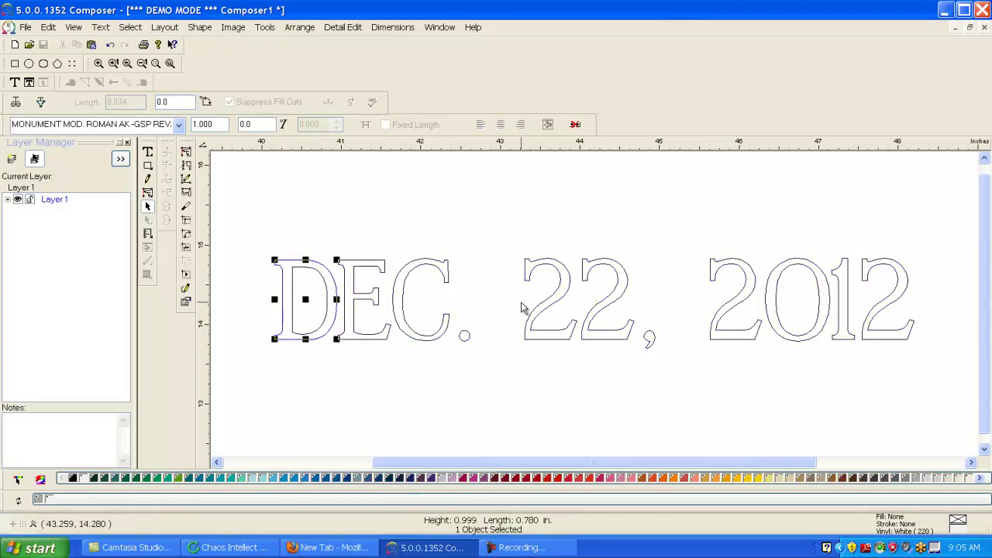
pyautogui.click(540, 320)
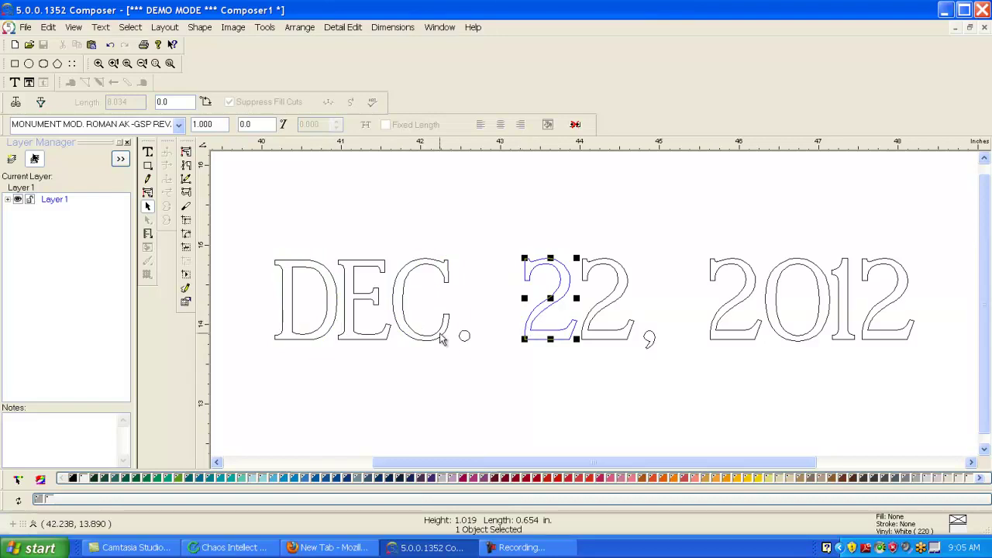
pyautogui.click(295, 333)
pyautogui.click(277, 335)
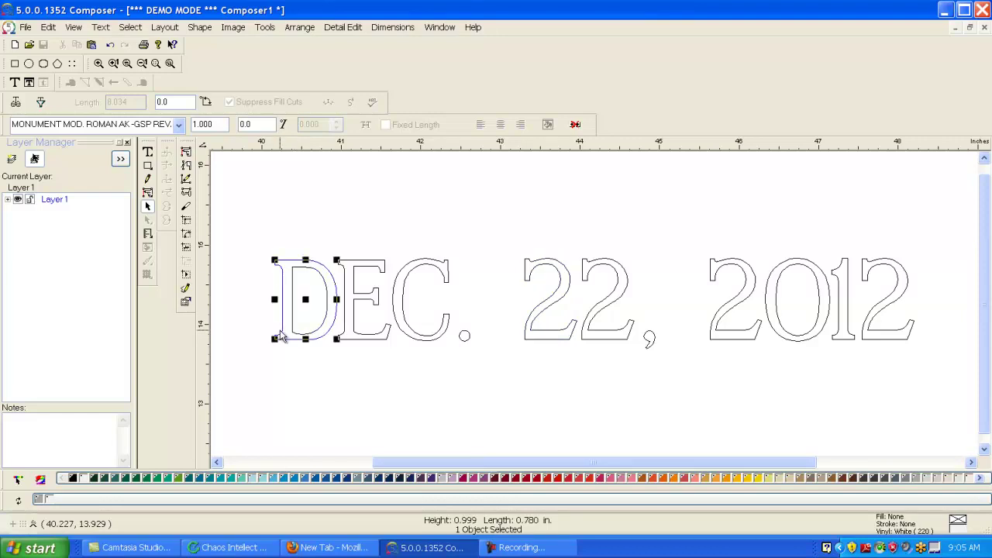
# - Show the D's nodes, zoom in closely, and shift its top-left corner node right
pyautogui.click(186, 166)
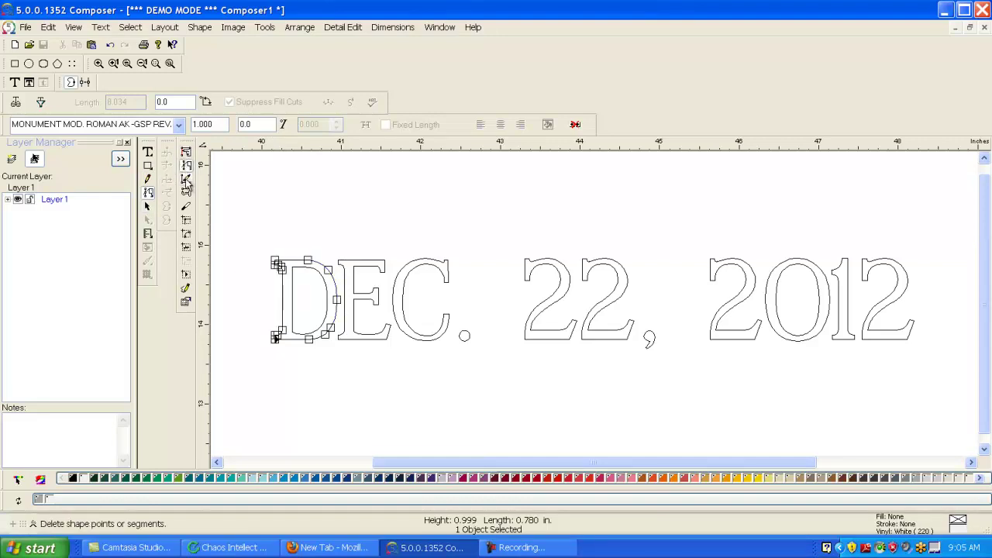
pyautogui.click(185, 192)
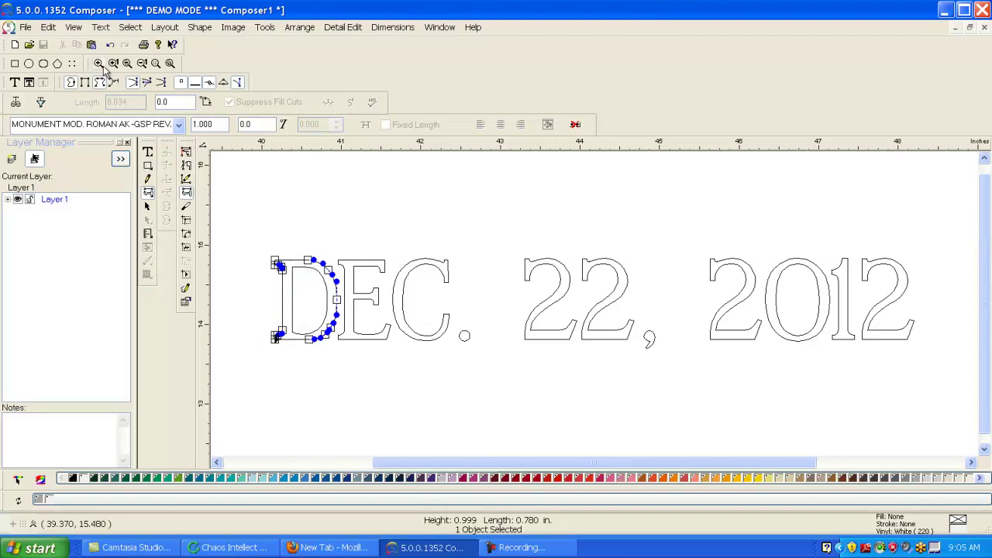
pyautogui.moveTo(261, 250); pyautogui.dragTo(348, 348)
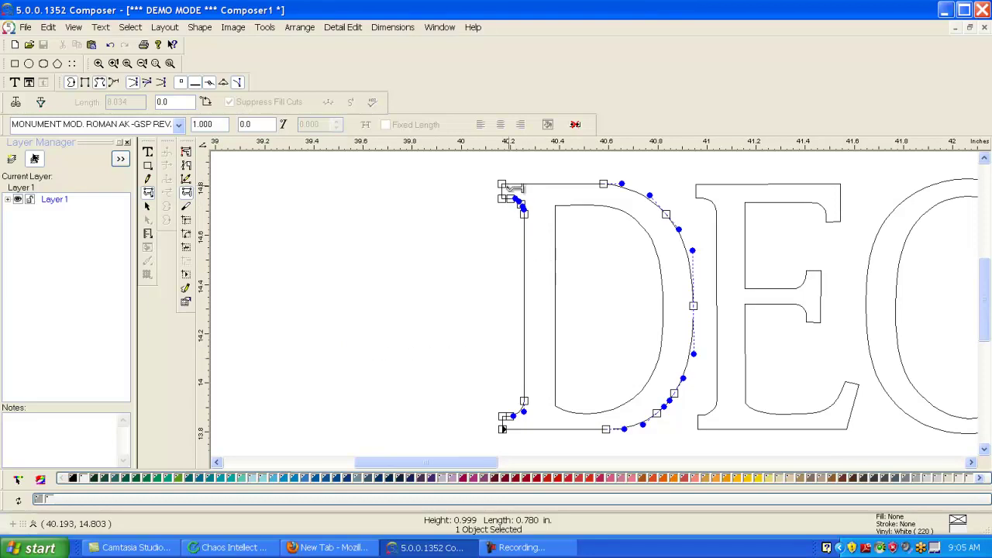
pyautogui.moveTo(502, 184); pyautogui.dragTo(525, 185)
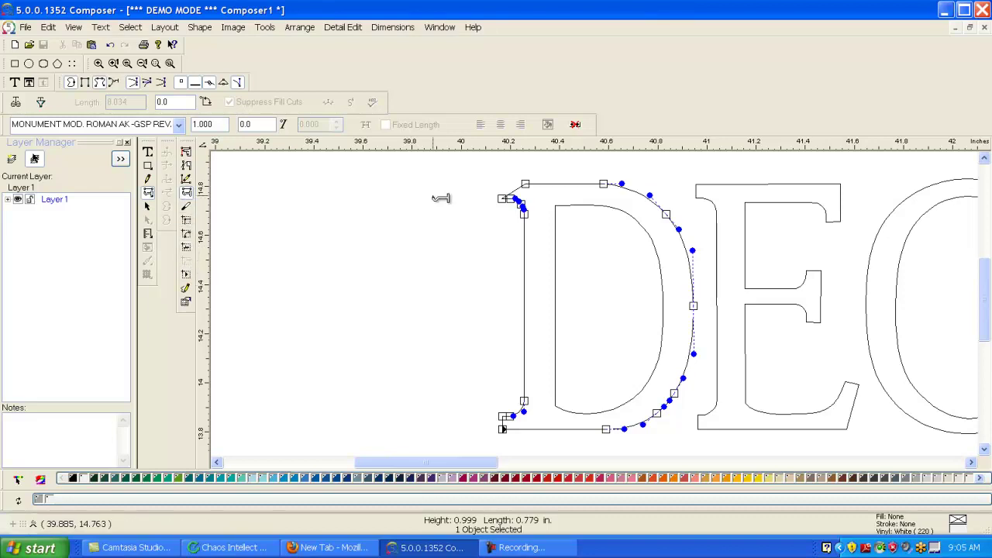
# - Delete the D's rounded top-left and bottom-left points and square the bottom-left corner
pyautogui.click(186, 180)
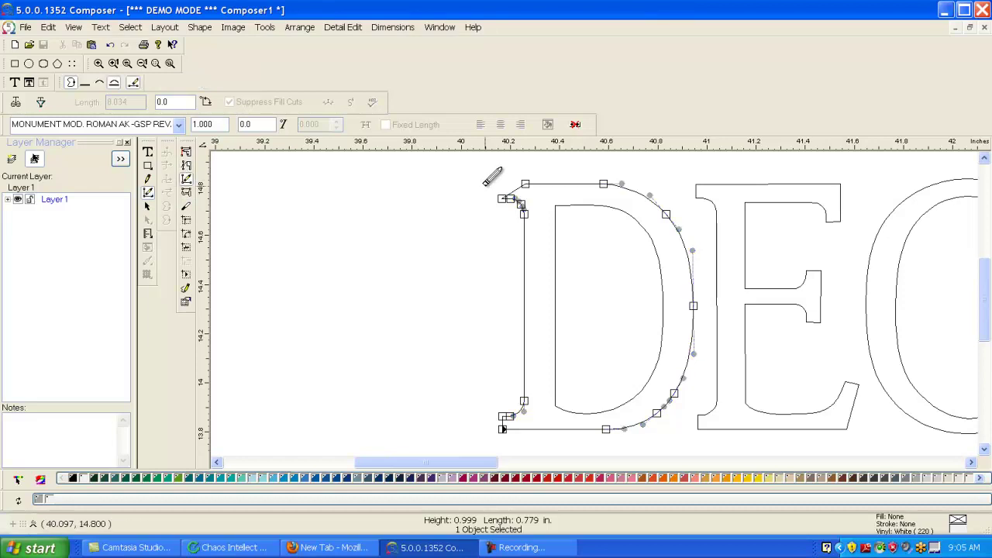
pyautogui.click(513, 197)
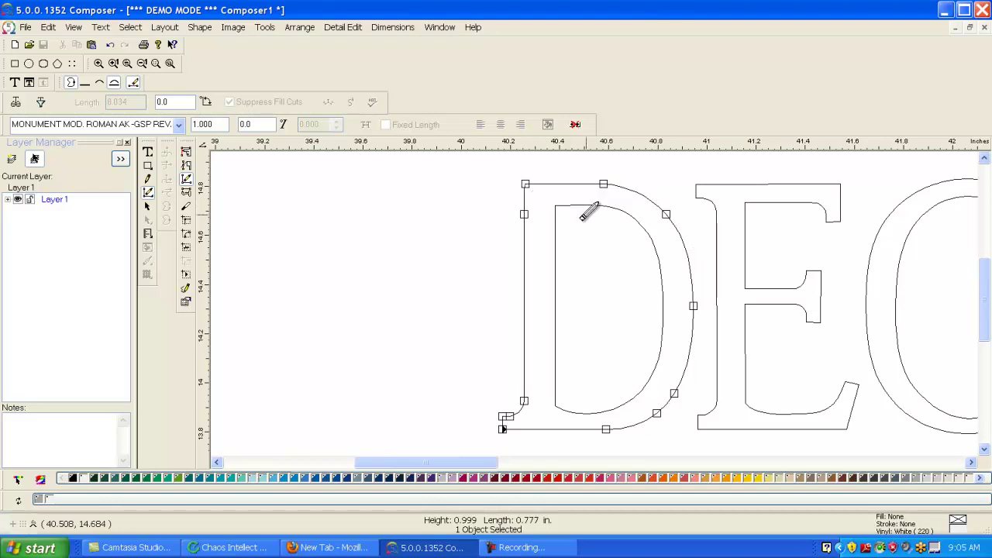
pyautogui.click(509, 416)
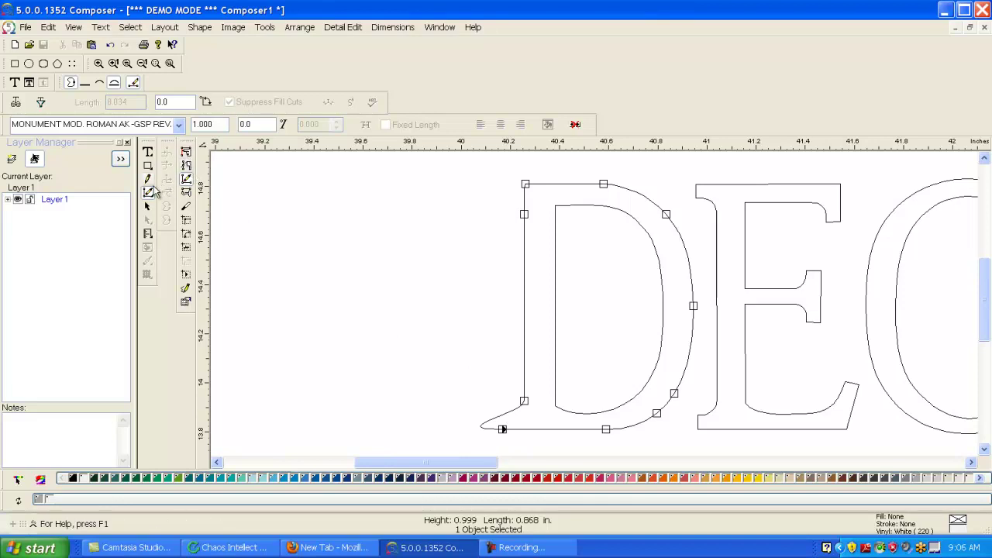
pyautogui.click(186, 192)
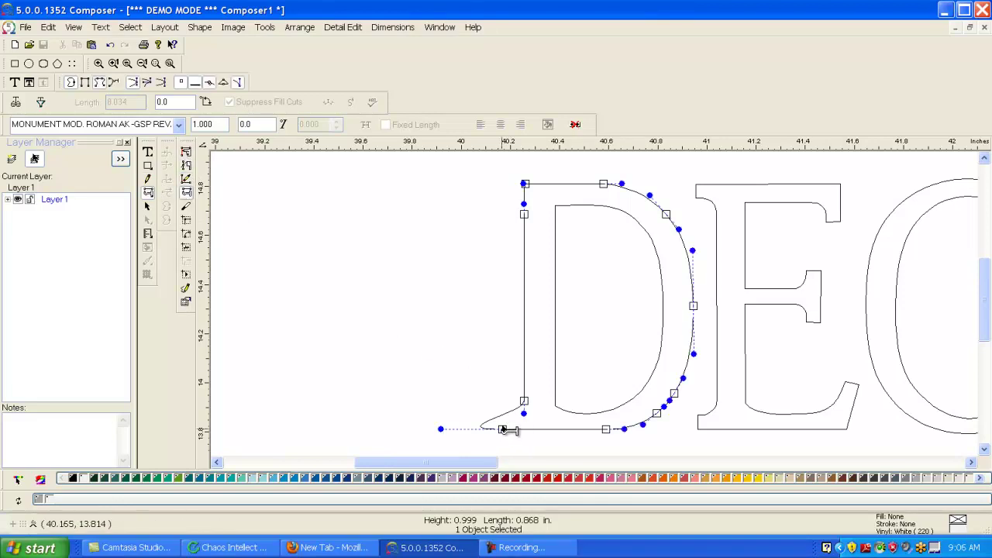
pyautogui.moveTo(510, 430); pyautogui.dragTo(535, 432)
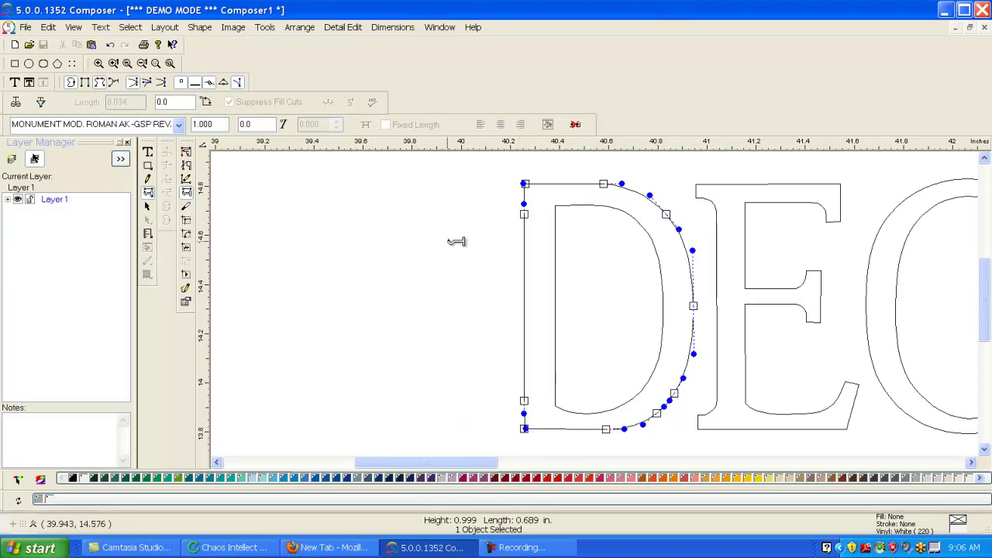
pyautogui.click(529, 185)
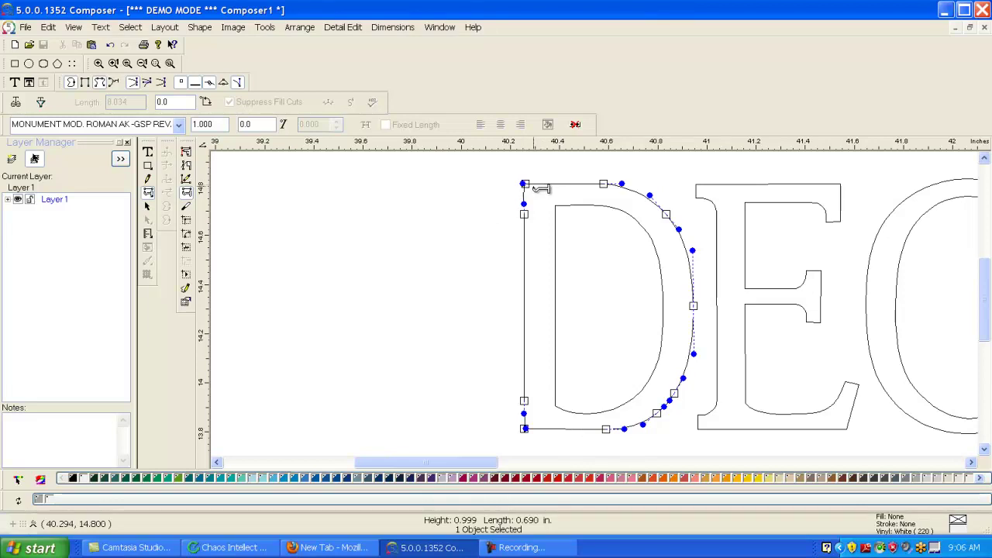
pyautogui.click(148, 206)
# - Deselect the D and select the first 2 of 22
pyautogui.click(390, 256)
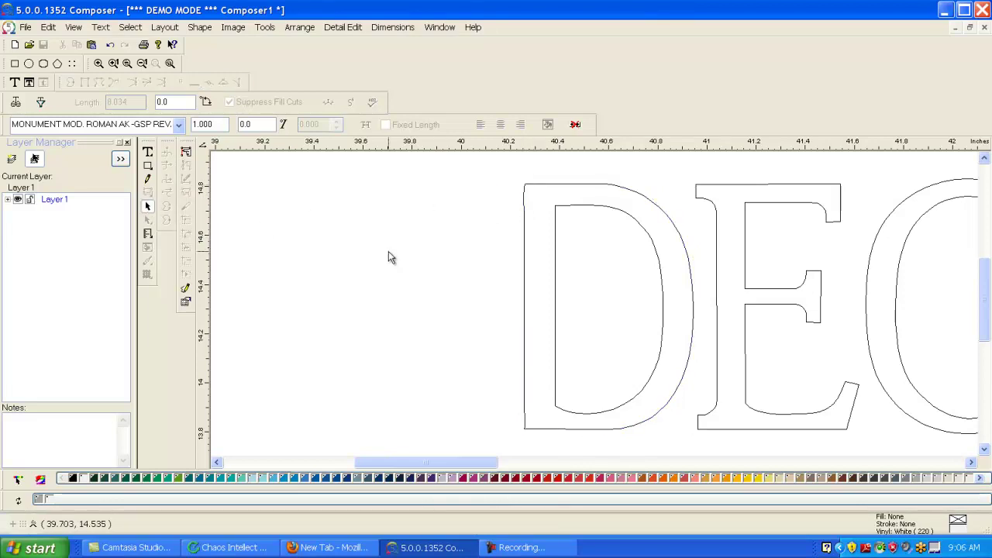
pyautogui.scroll(-2, 394, 257)
pyautogui.scroll(2, 418, 250)
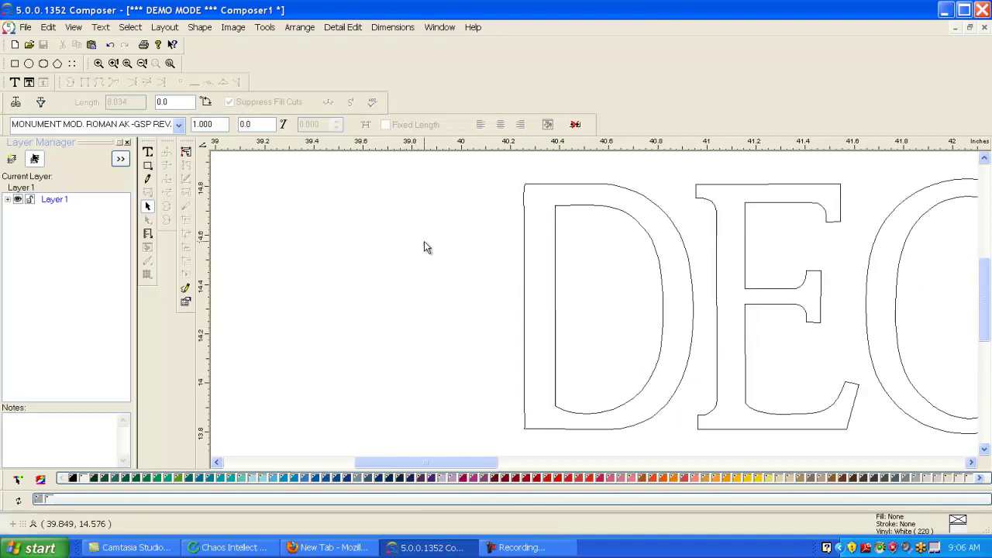
pyautogui.scroll(-4, 463, 253)
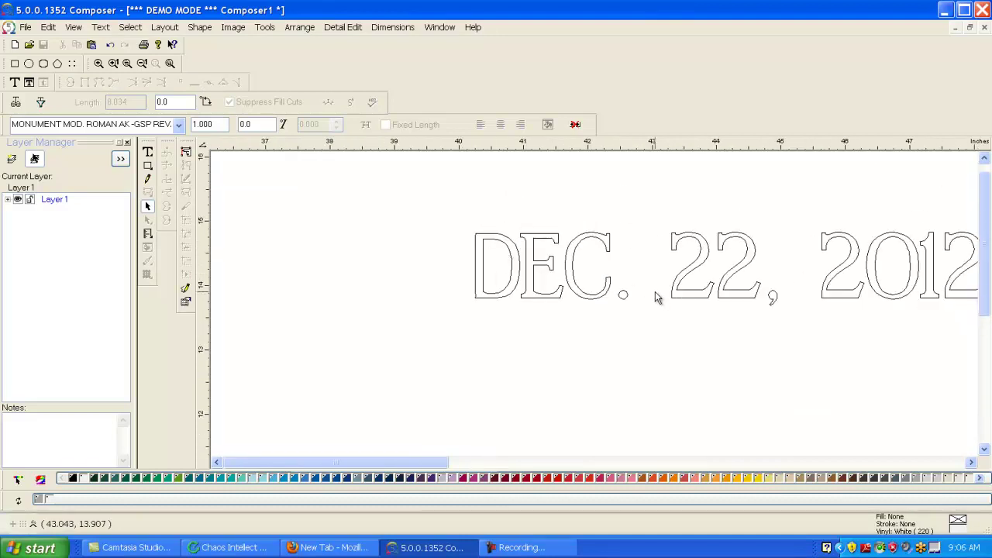
pyautogui.moveTo(671, 302)
pyautogui.mouseDown()
pyautogui.moveTo(658, 292)
pyautogui.moveTo(676, 295)
pyautogui.mouseUp()
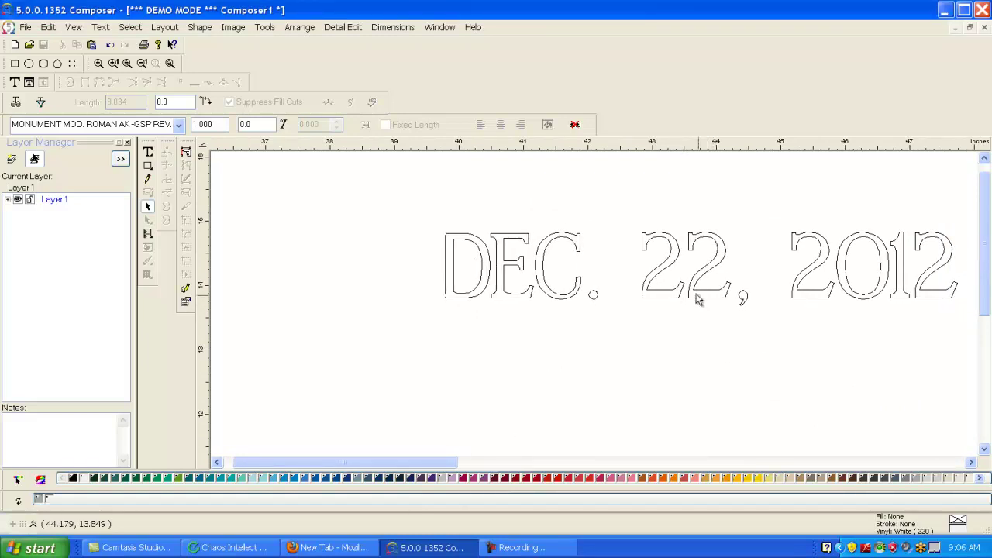
pyautogui.click(668, 296)
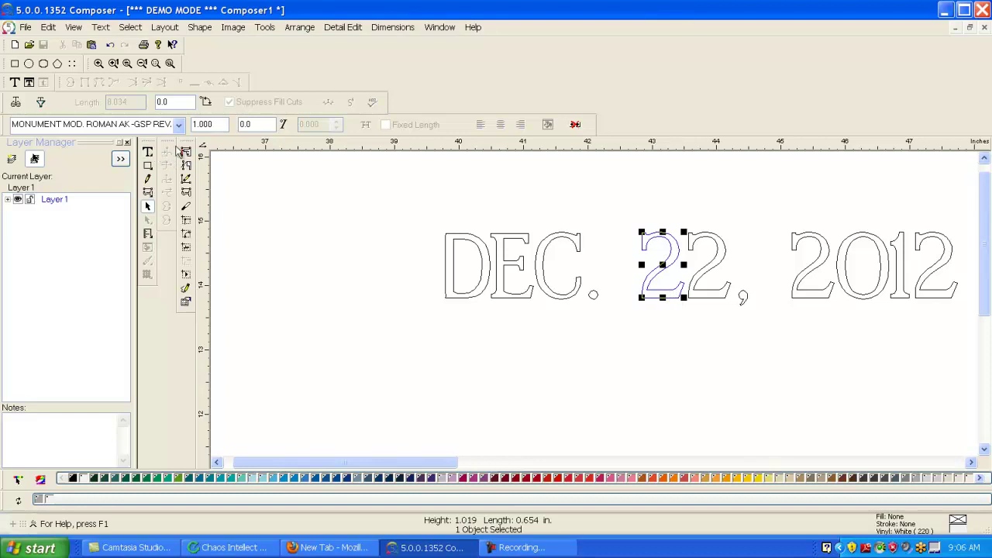
# - Zoom in on the first 2's nodes and shift its bottom-right node left
pyautogui.click(149, 192)
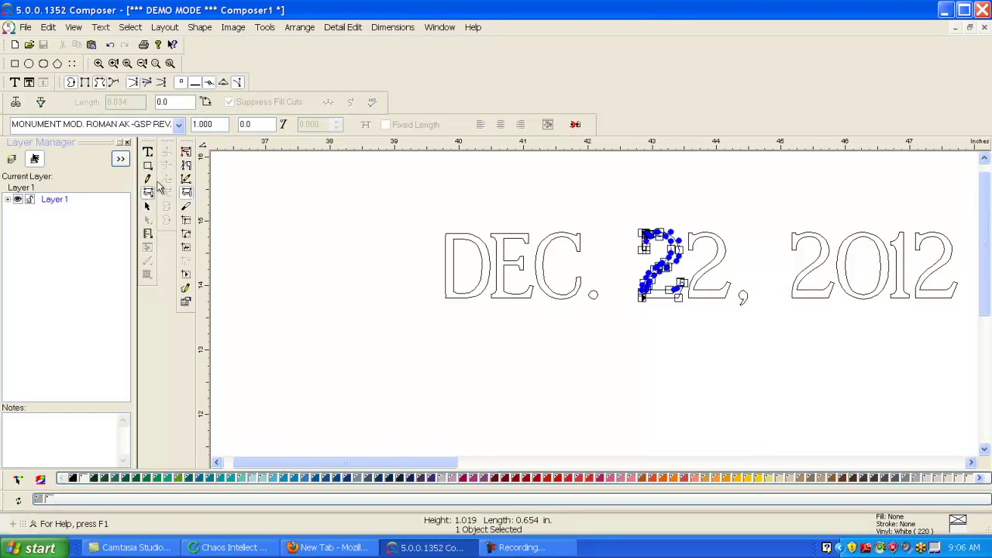
pyautogui.click(99, 63)
pyautogui.moveTo(609, 215); pyautogui.dragTo(701, 318)
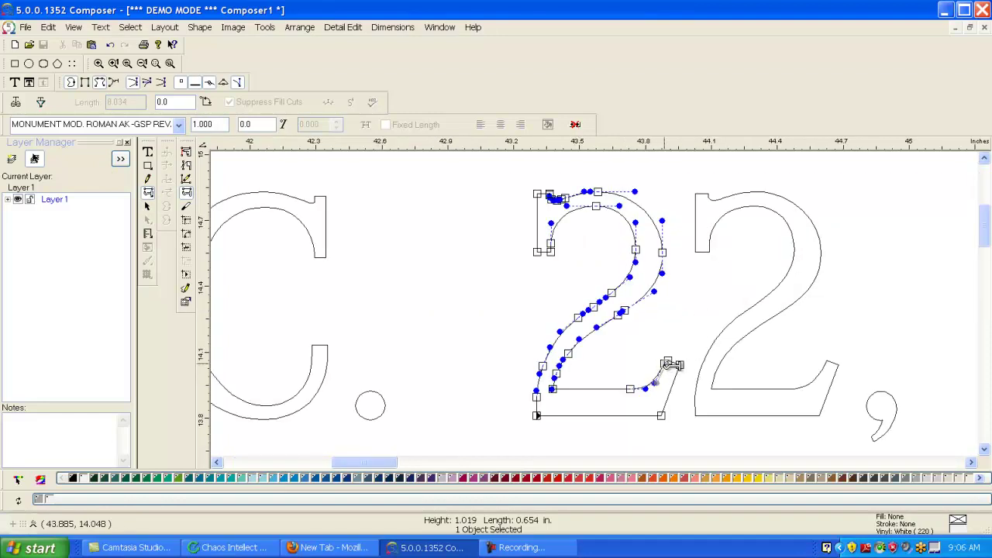
pyautogui.click(667, 362)
pyautogui.moveTo(655, 365); pyautogui.dragTo(619, 389)
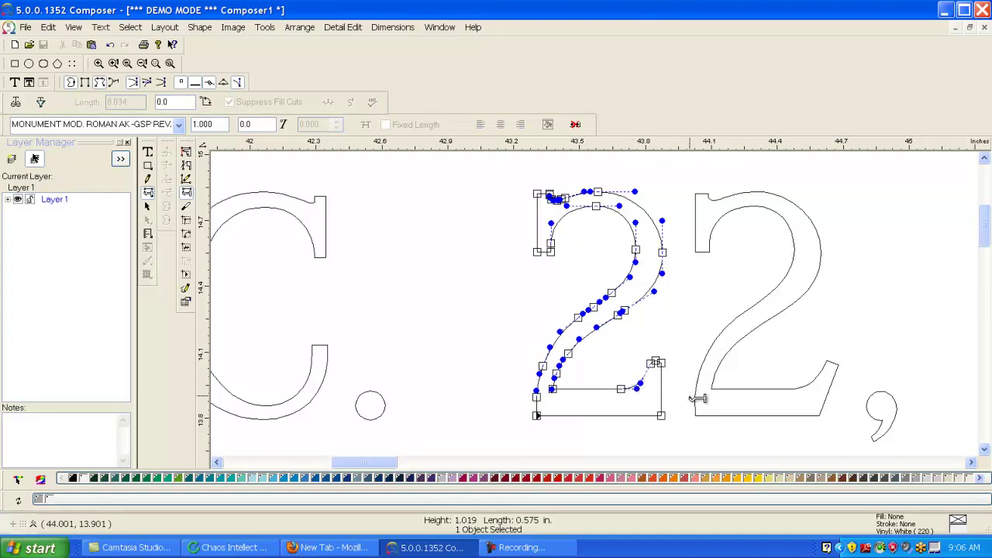
pyautogui.click(148, 208)
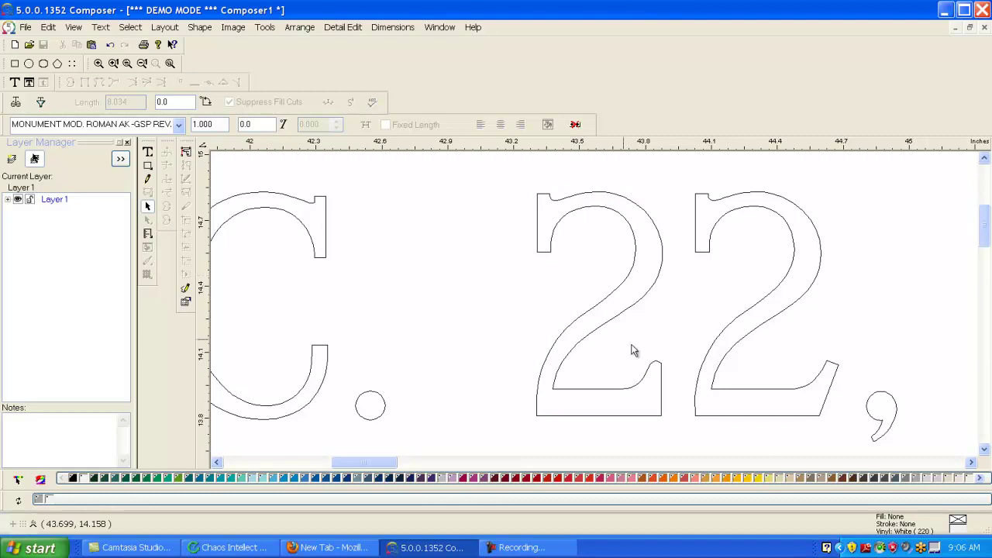
# - Sharpen the 2's lower-right node so its base ends in a squared vertical edge
pyautogui.click(660, 369)
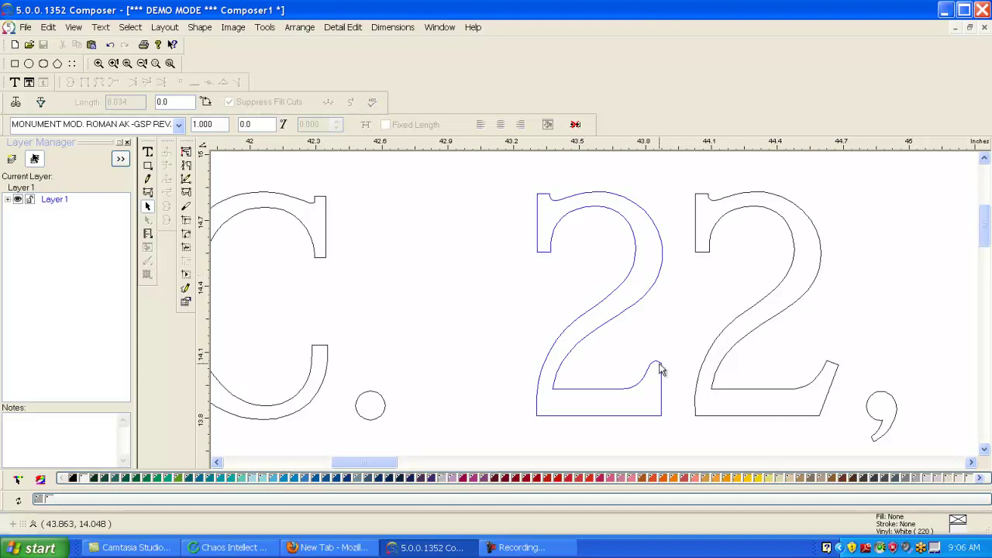
pyautogui.click(186, 191)
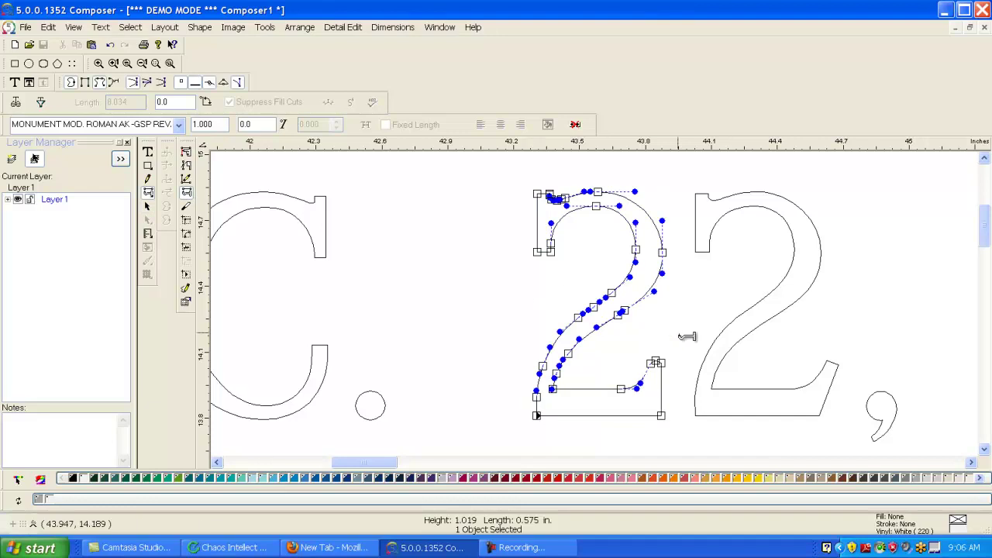
pyautogui.click(186, 178)
pyautogui.click(654, 361)
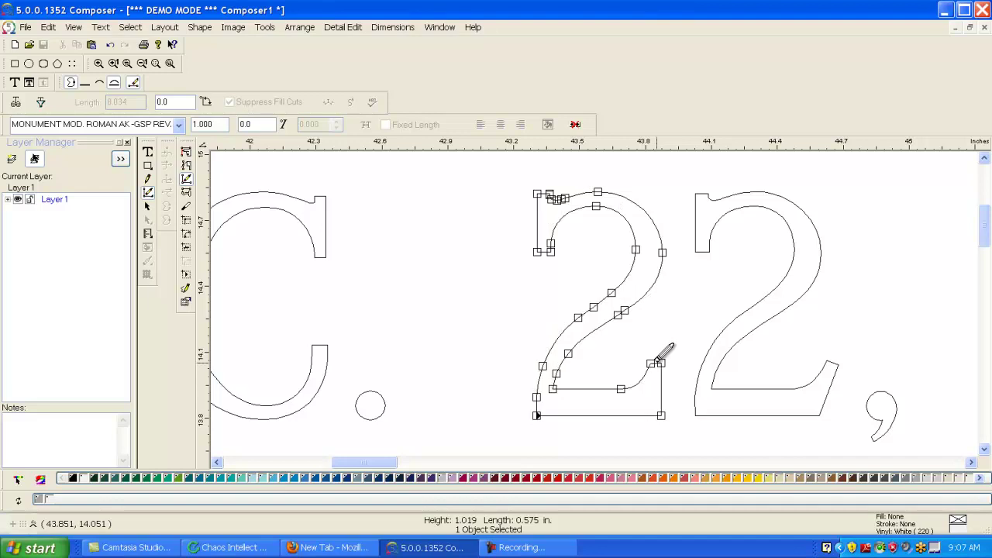
pyautogui.click(148, 207)
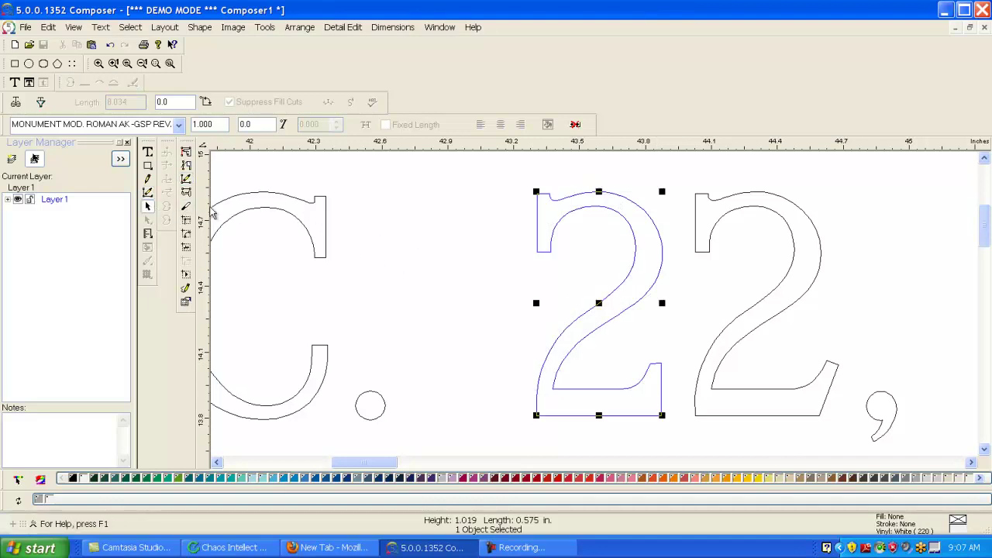
pyautogui.click(443, 226)
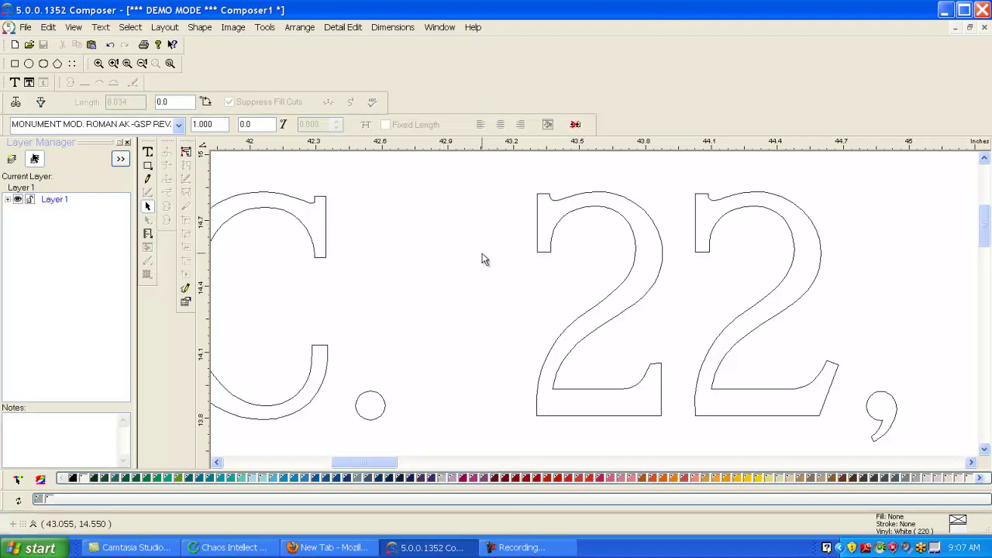
pyautogui.scroll(-2, 474, 255)
pyautogui.scroll(3, 467, 254)
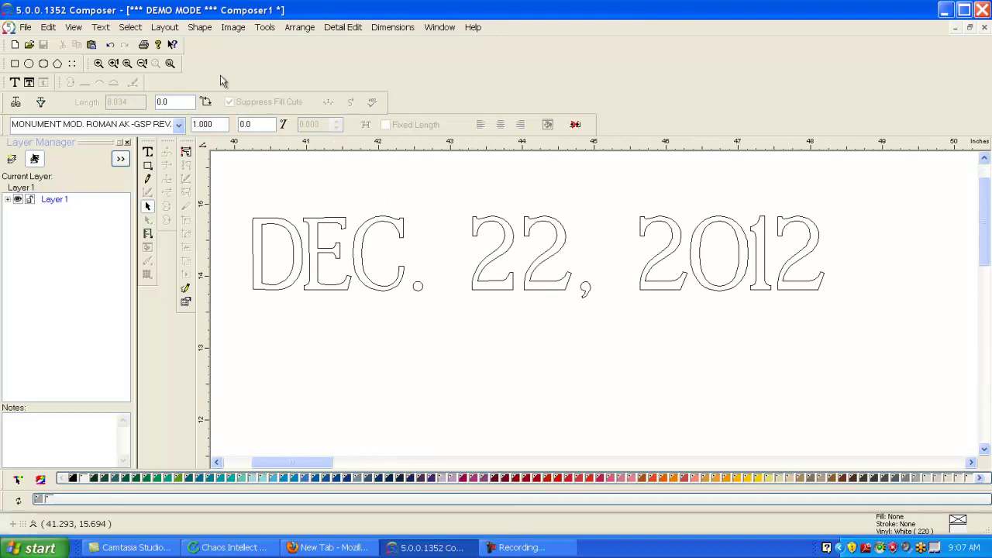
pyautogui.click(103, 28)
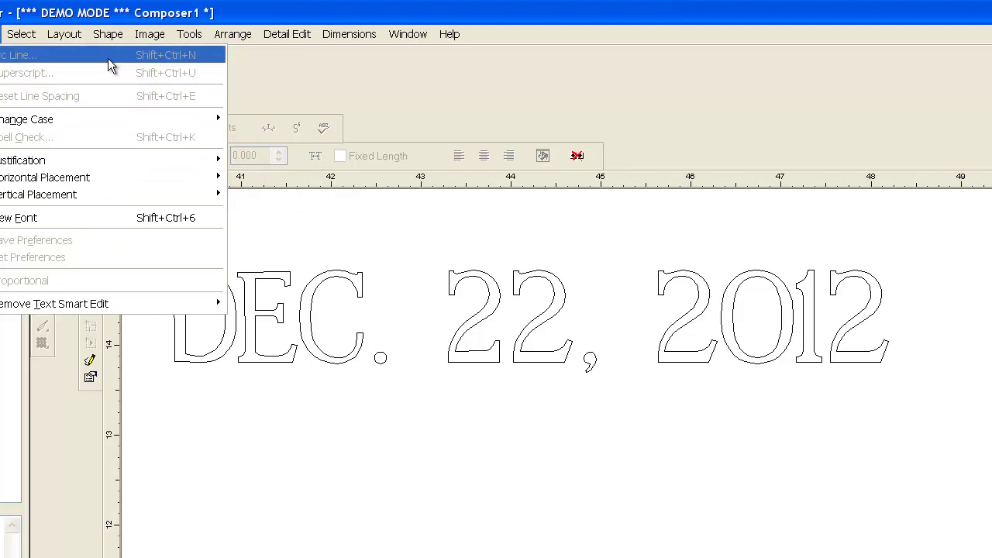
pyautogui.moveTo(107, 39)
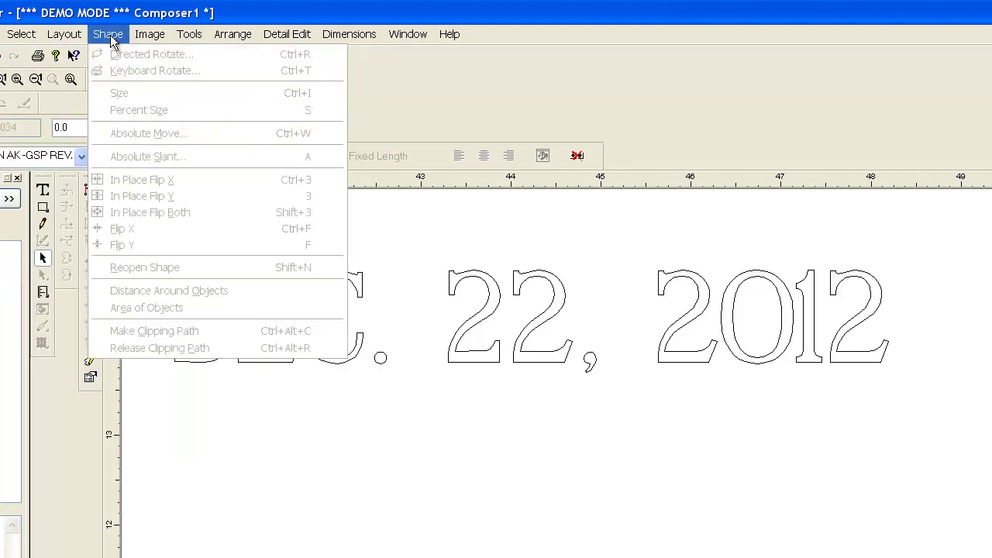
pyautogui.moveTo(187, 38)
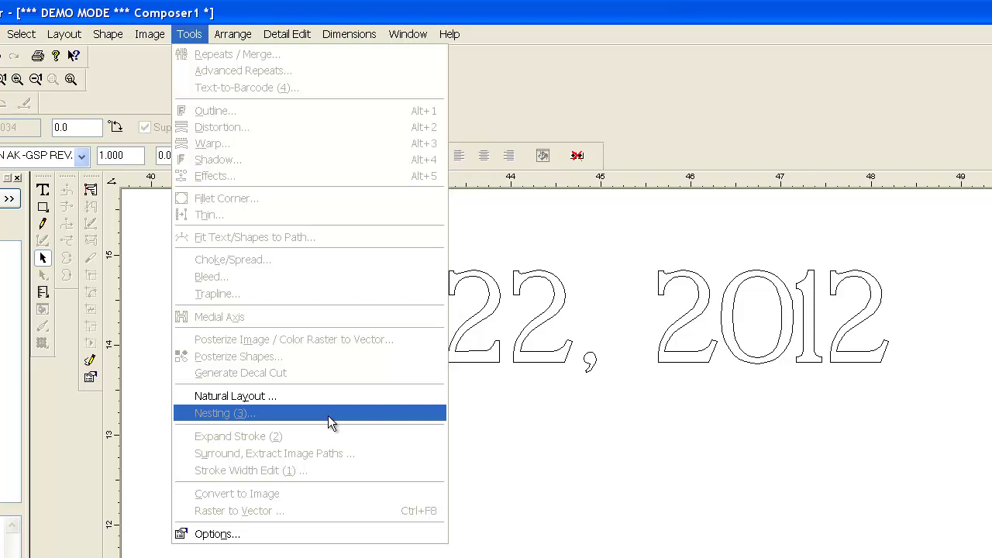
pyautogui.click(550, 378)
# - Zoom out and draw a long 12.03 by 1.7 in rectangle above the date
pyautogui.scroll(-2, 552, 380)
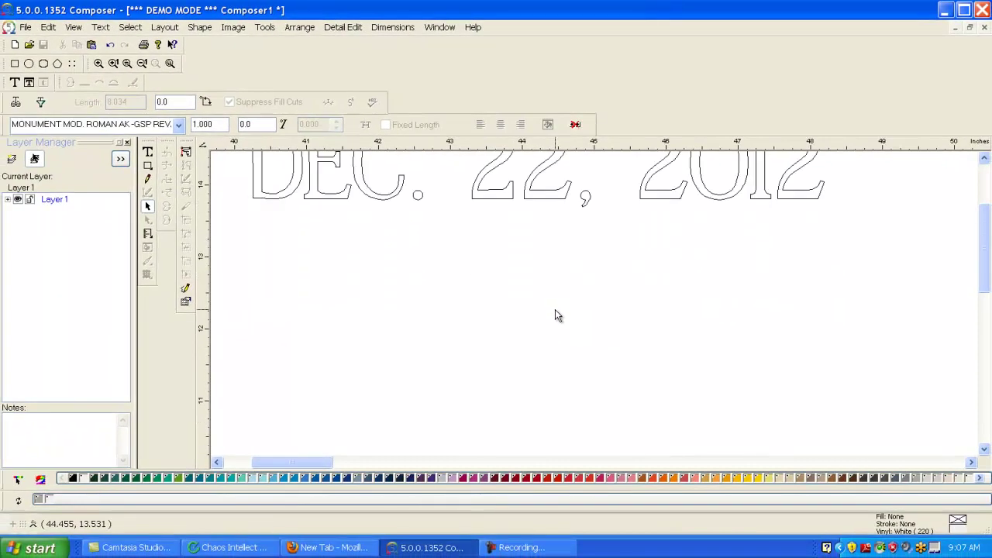
pyautogui.press('-')
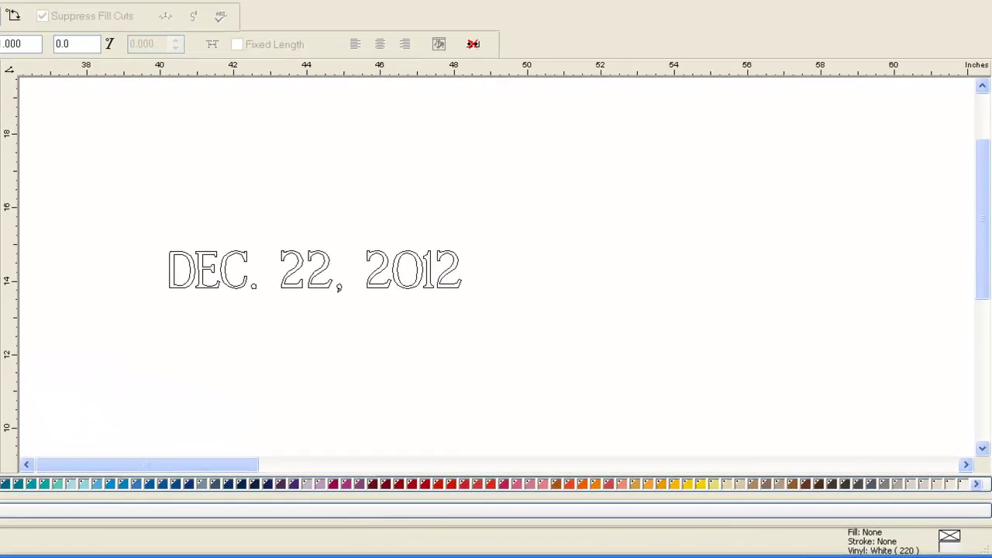
pyautogui.moveTo(247, 125)
pyautogui.mouseDown()
pyautogui.moveTo(678, 178)
pyautogui.moveTo(689, 188)
pyautogui.mouseUp()
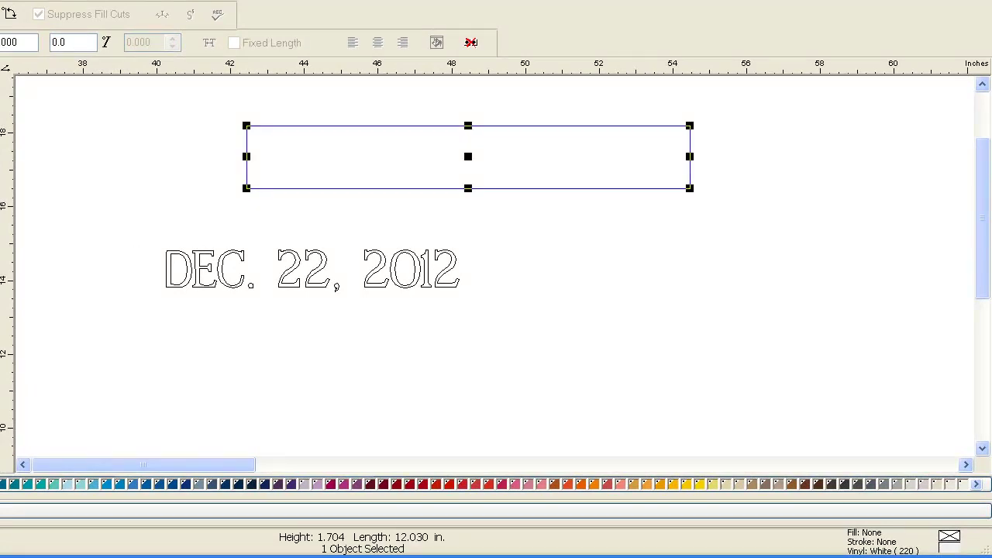
# - Warp the rectangle with a wave envelope into a gently wavy banner and apply it
pyautogui.hotkey('alt', 'b')
pyautogui.press('Left')
pyautogui.press('Right')
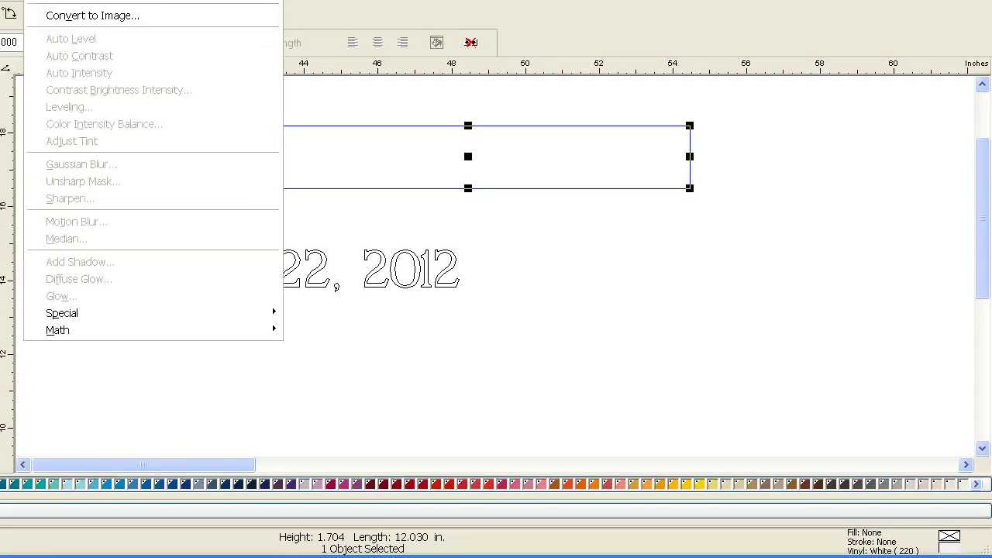
pyautogui.press('Left')
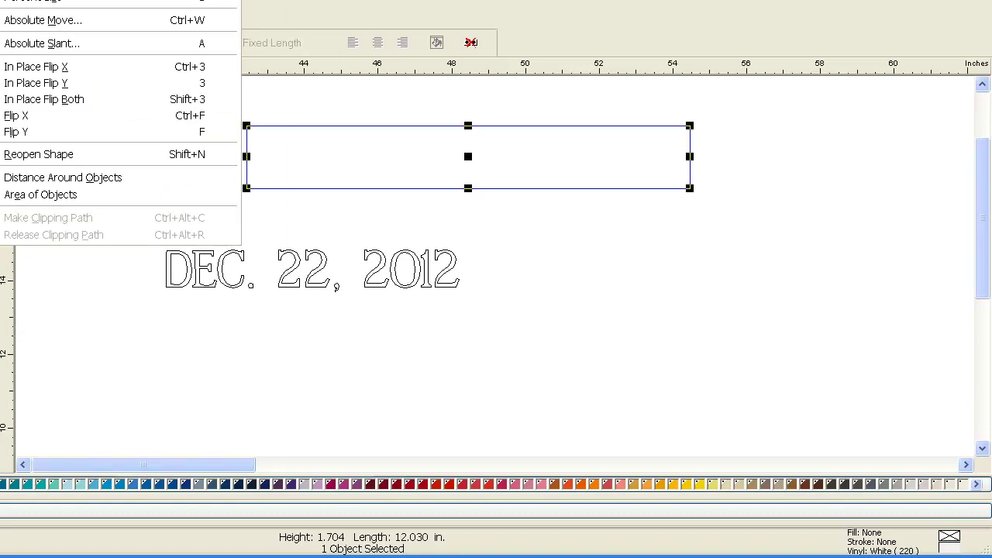
pyautogui.press('Right')
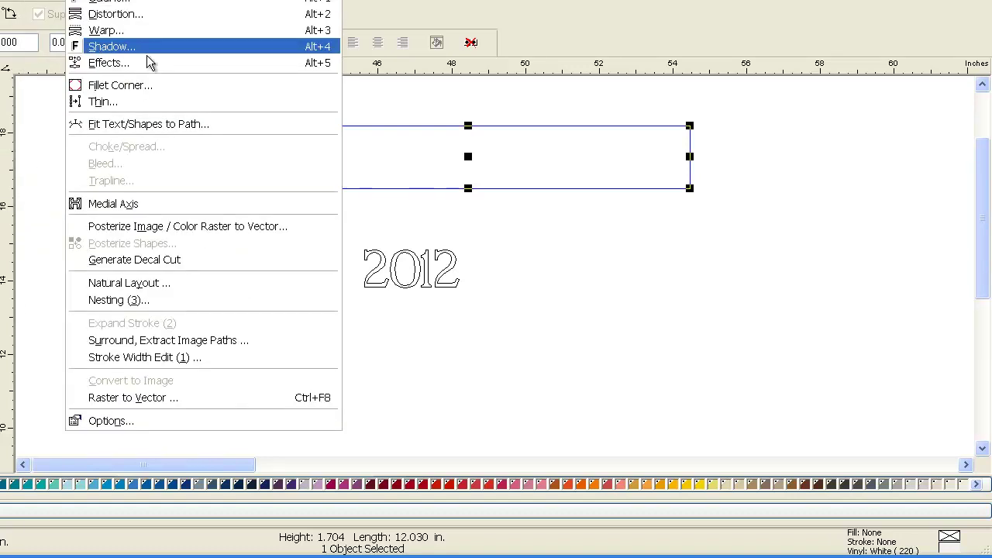
pyautogui.click(154, 32)
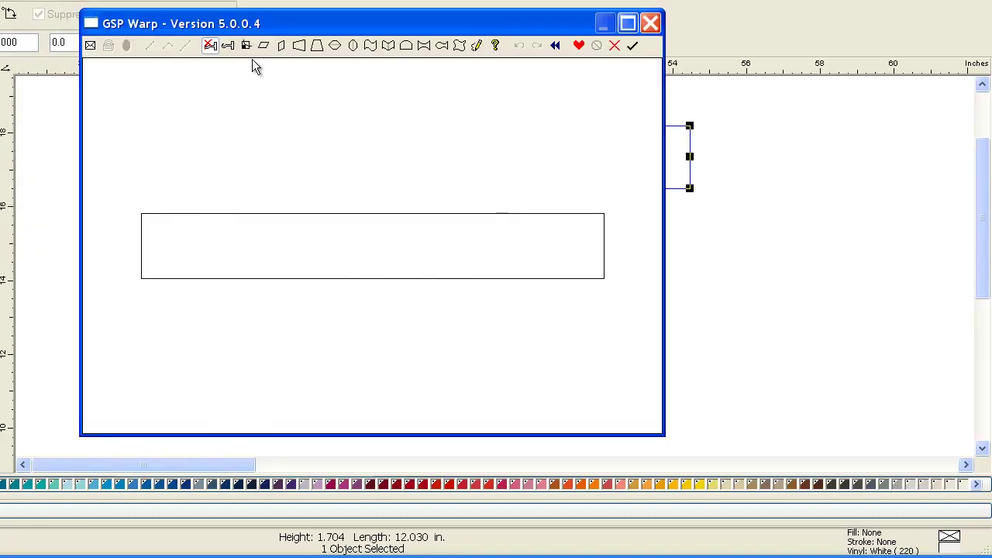
pyautogui.click(370, 45)
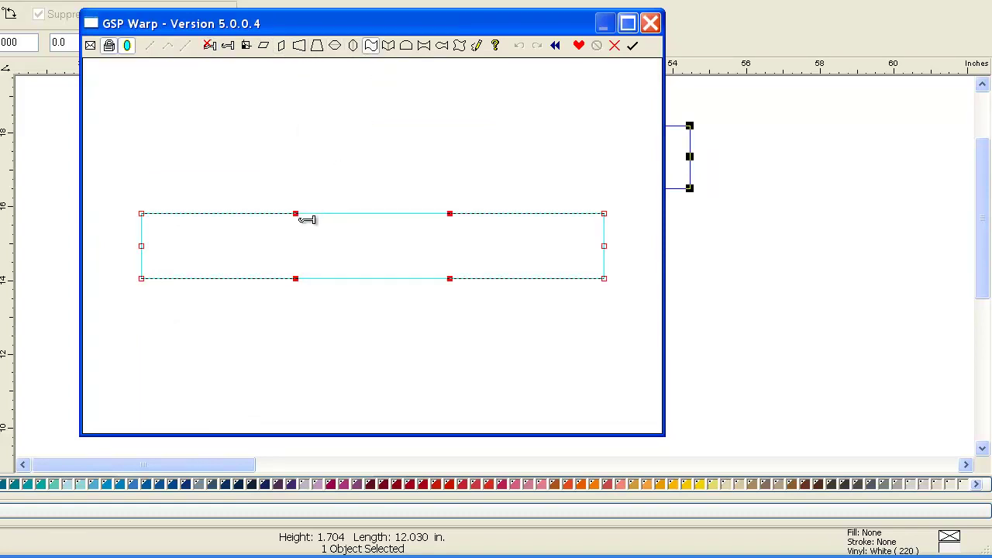
pyautogui.moveTo(295, 214); pyautogui.dragTo(296, 202)
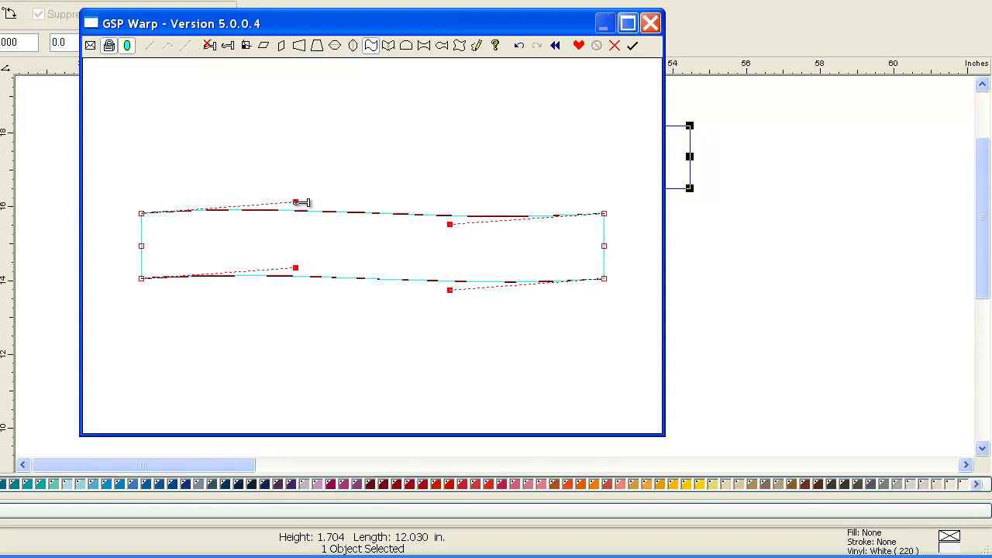
pyautogui.moveTo(450, 224); pyautogui.dragTo(450, 200)
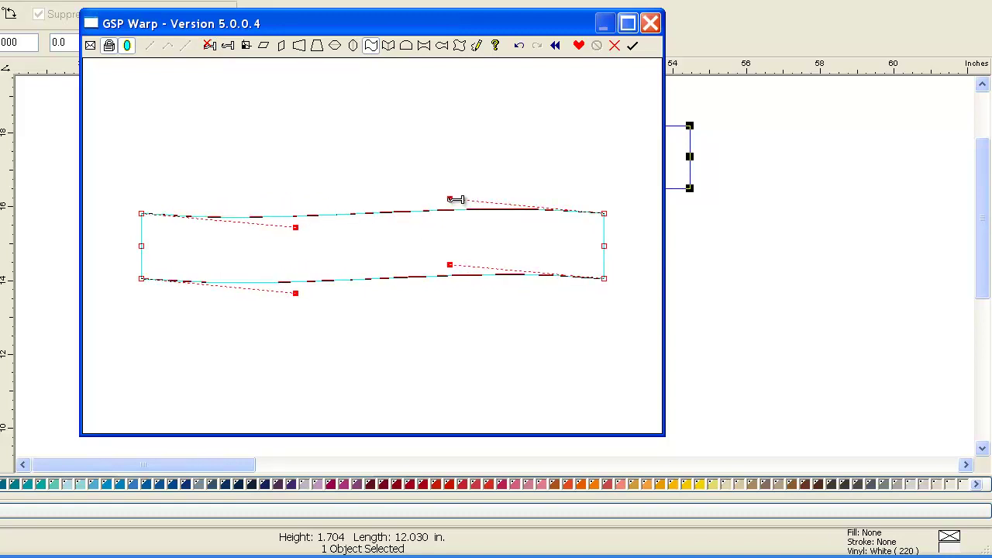
pyautogui.click(633, 46)
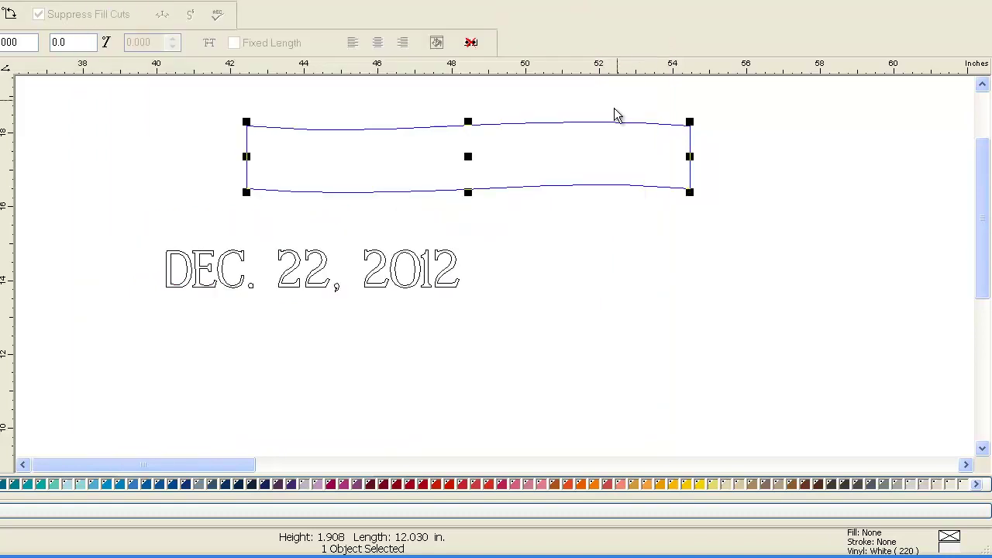
# - Select all letters of the old DEC. 22, 2012 date and delete them
pyautogui.click(318, 275)
pyautogui.click(145, 245)
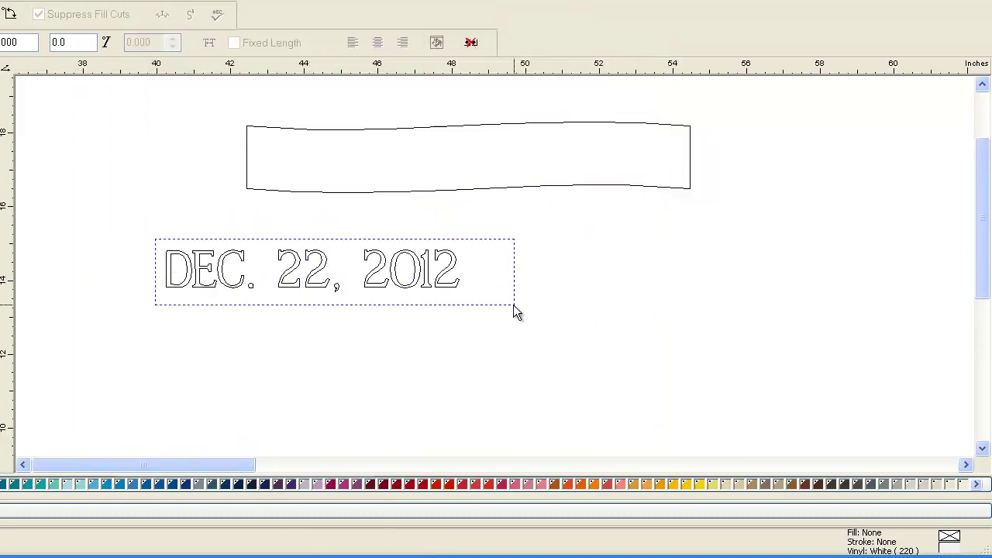
pyautogui.moveTo(513, 306); pyautogui.dragTo(514, 306)
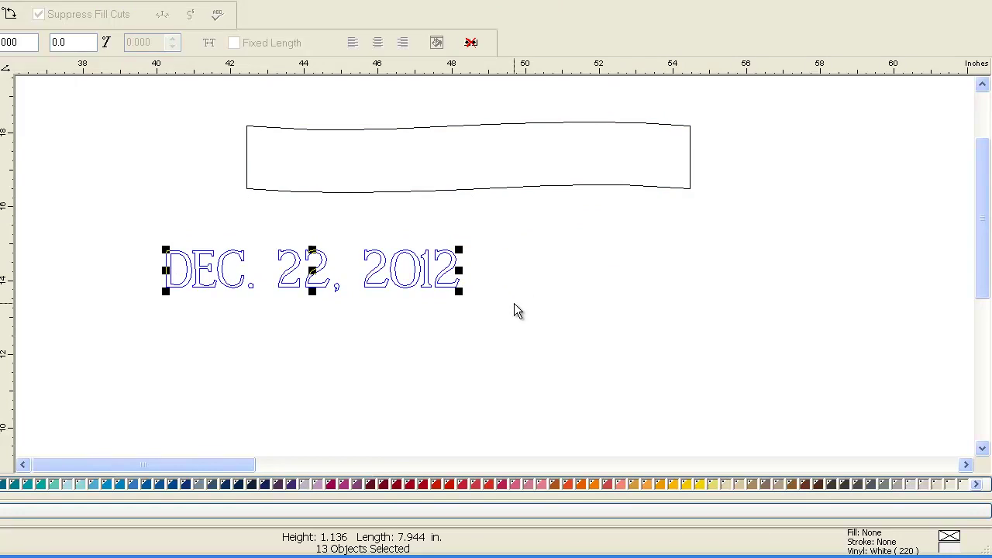
pyautogui.press('Delete')
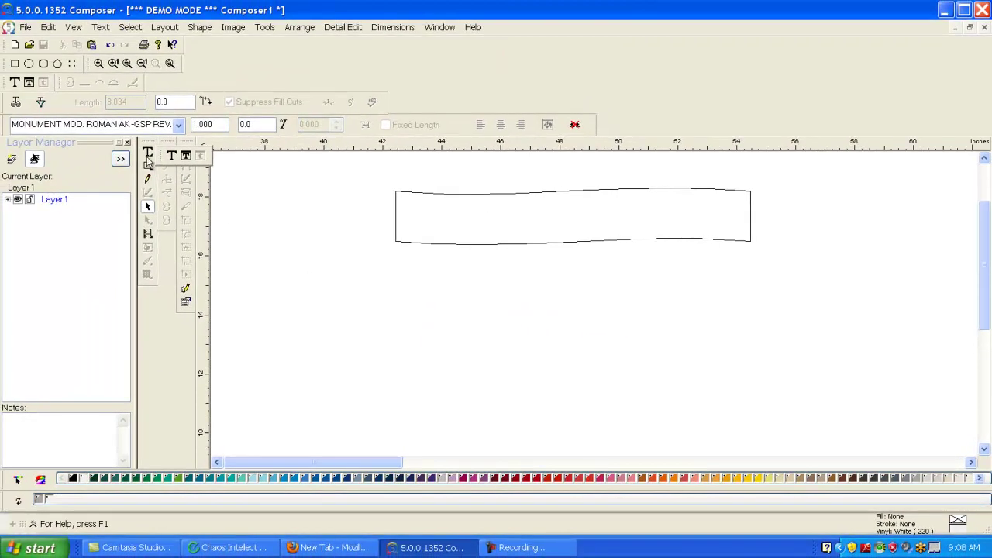
# - With the Text tool, type new text 'DEC. 22, 1988' below the wavy banner
pyautogui.click(147, 158)
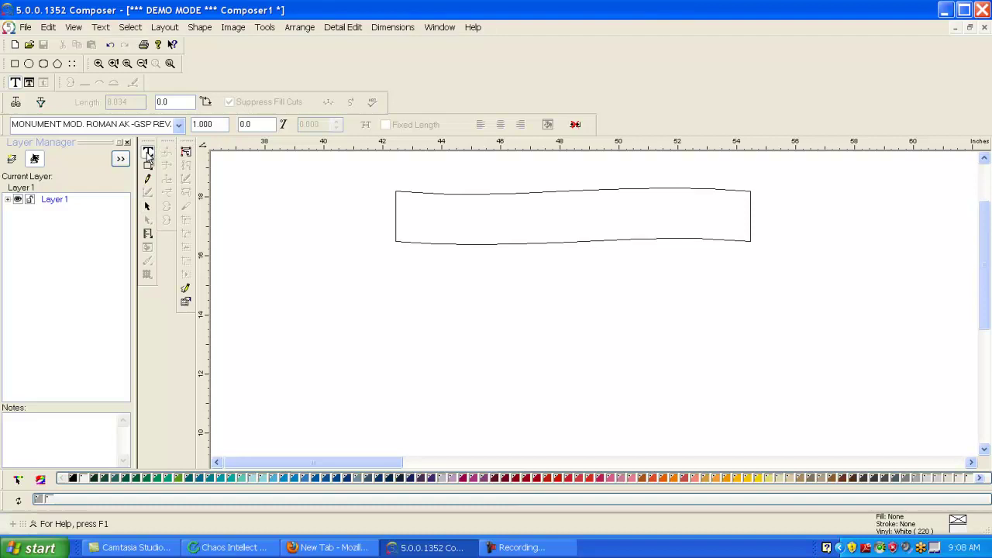
pyautogui.click(430, 304)
pyautogui.write('D')
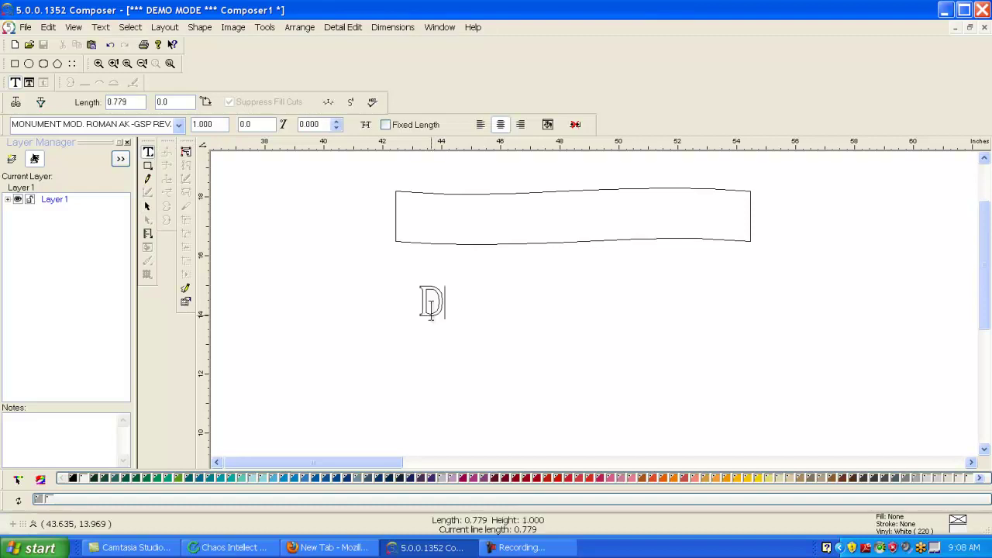
pyautogui.write('EC. 22')
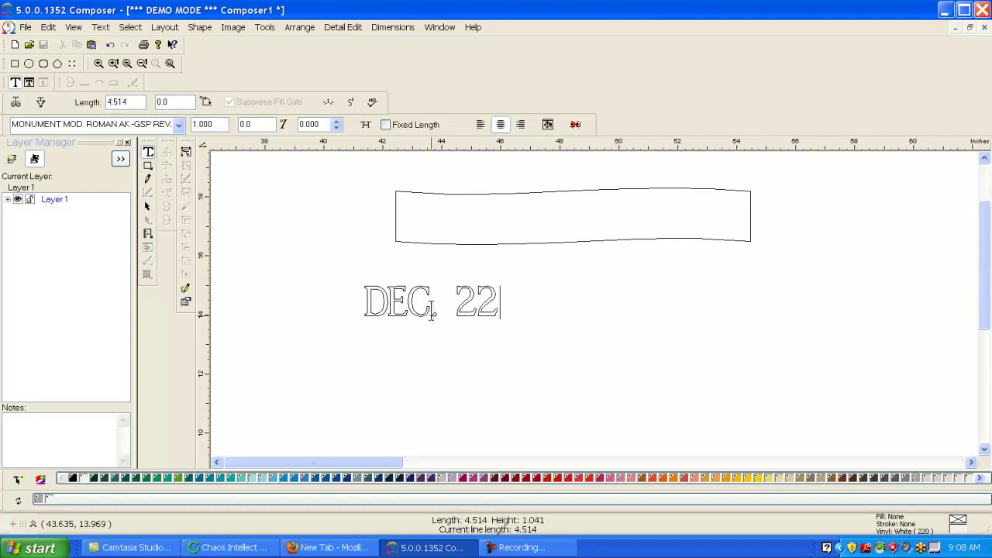
pyautogui.write(', 1988')
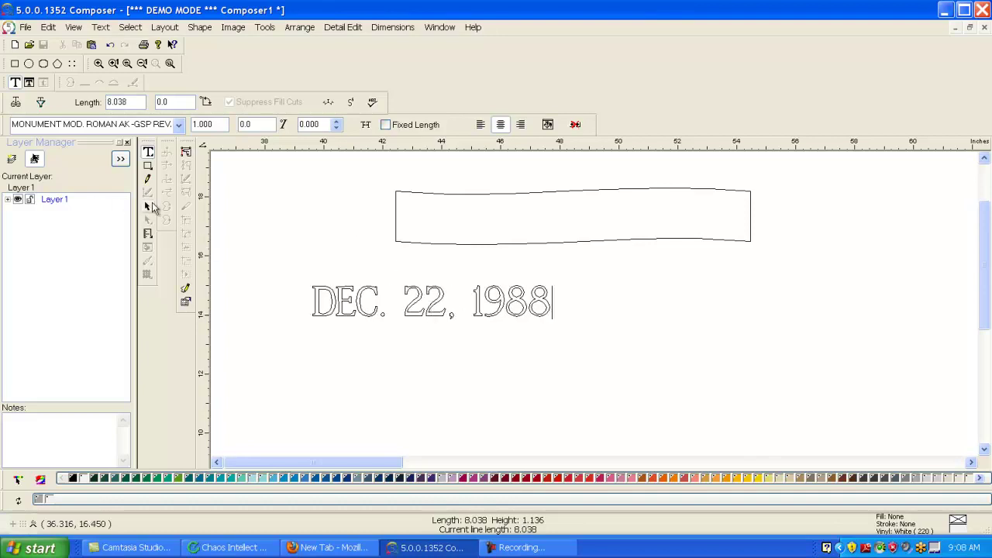
pyautogui.click(147, 206)
# - Move the DEC. 22, 1988 text into the banner and check it in Enter/Edit Text
pyautogui.moveTo(423, 314); pyautogui.dragTo(569, 233)
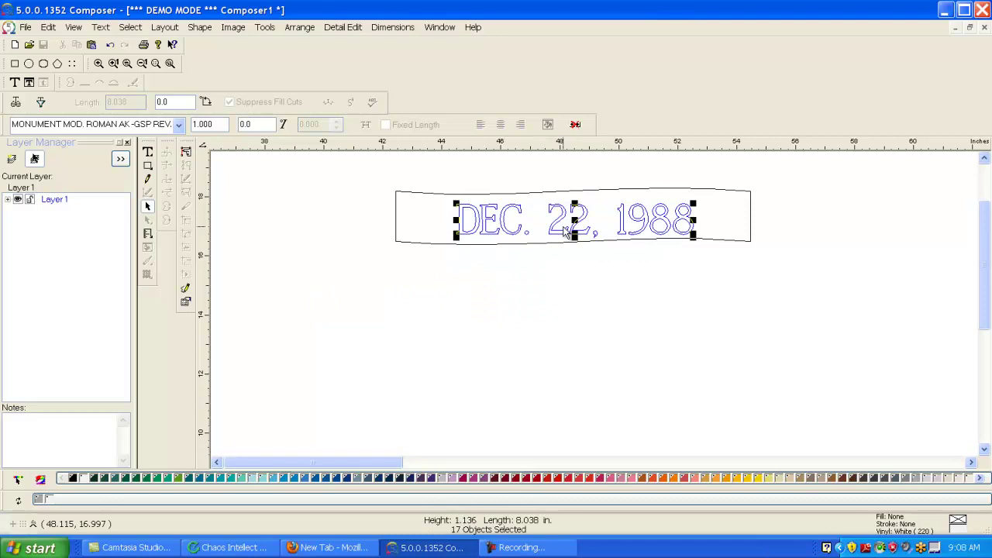
pyautogui.click(571, 211)
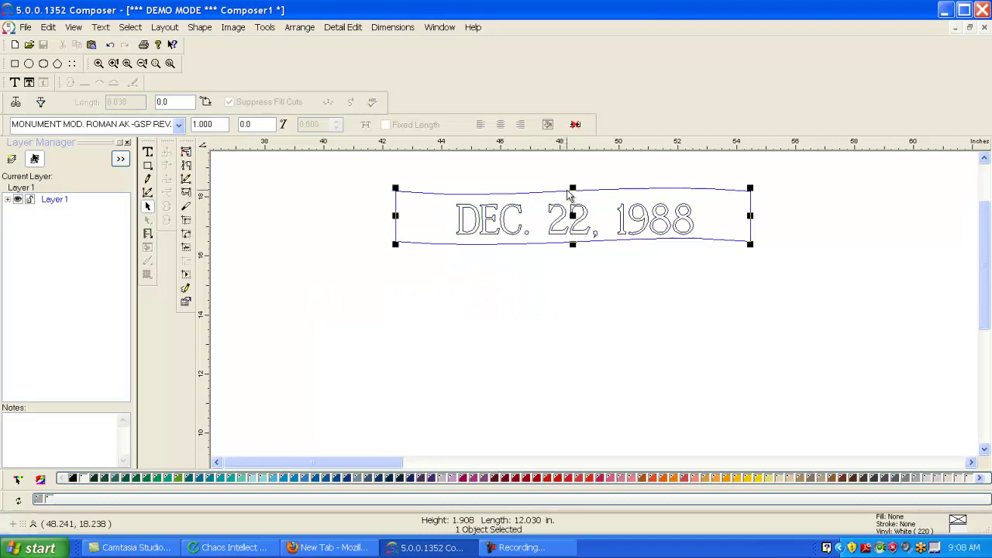
pyautogui.doubleClick(555, 213)
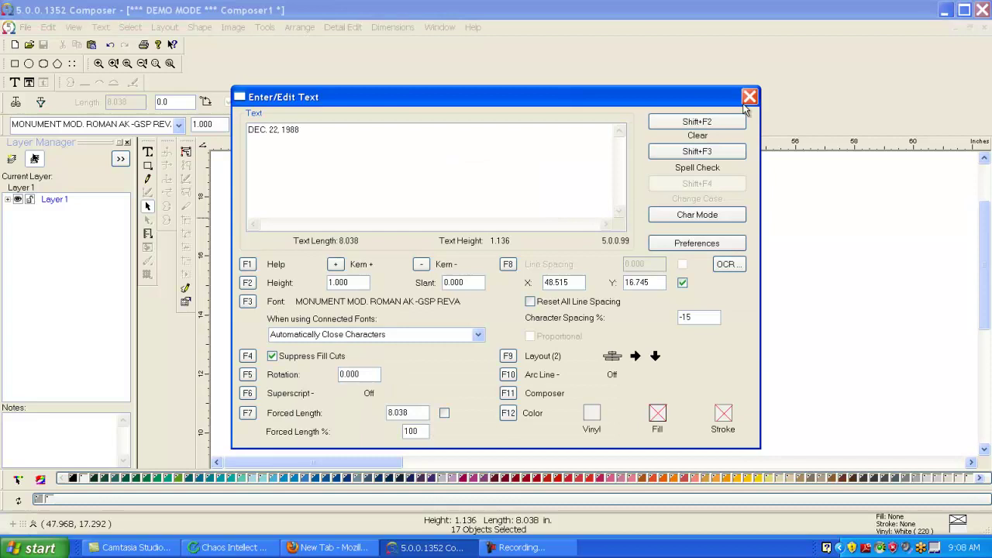
pyautogui.click(745, 104)
# - Select the date text together with the wavy banner shape
pyautogui.click(550, 249)
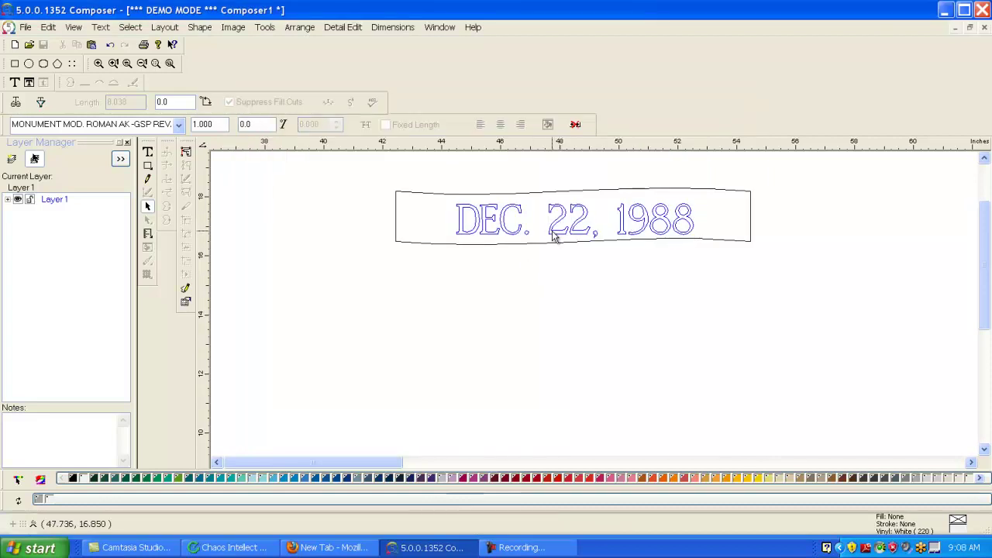
pyautogui.click(553, 235)
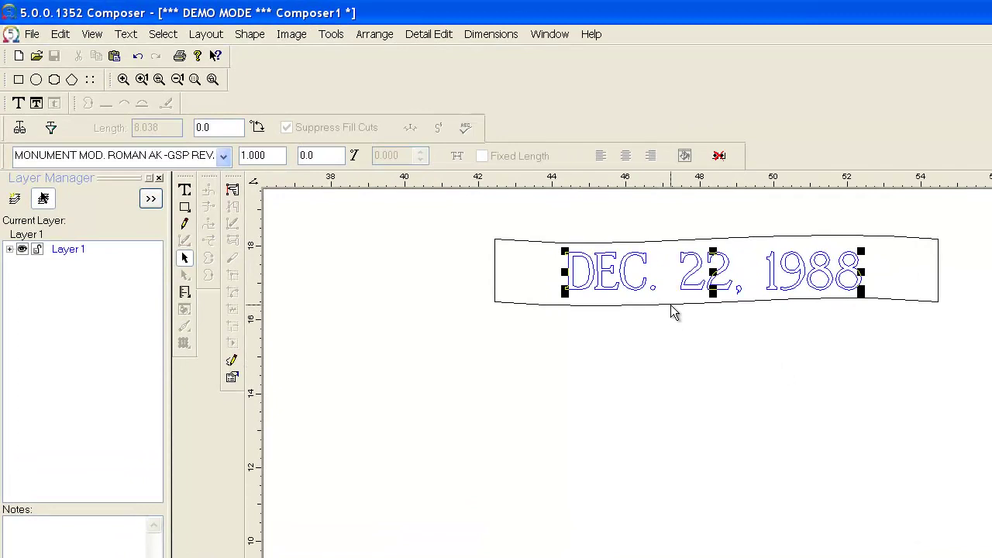
pyautogui.click(672, 310)
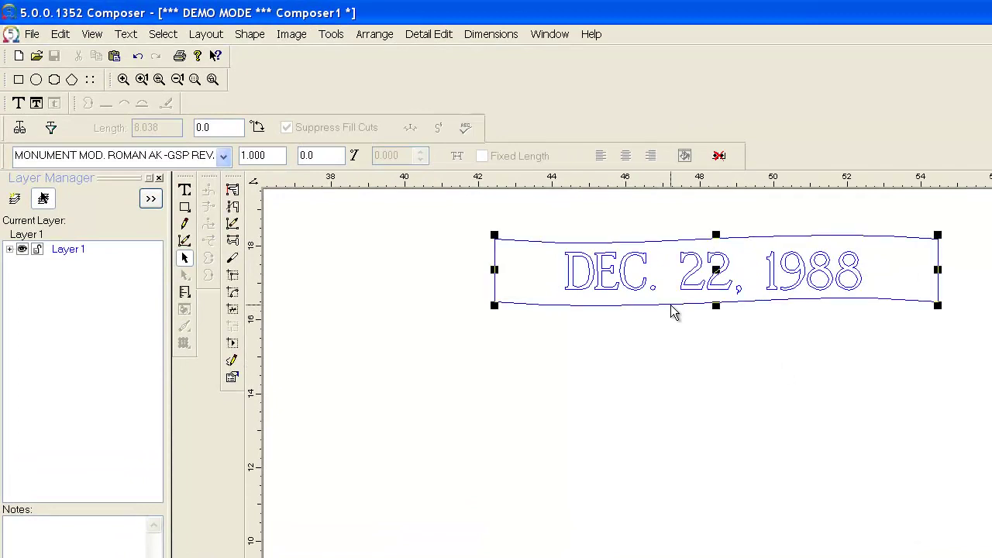
# - Fit DEC. 22, 1988 onto the banner outline with Fit Text/Shapes to Path, trying another placement
pyautogui.click(346, 39)
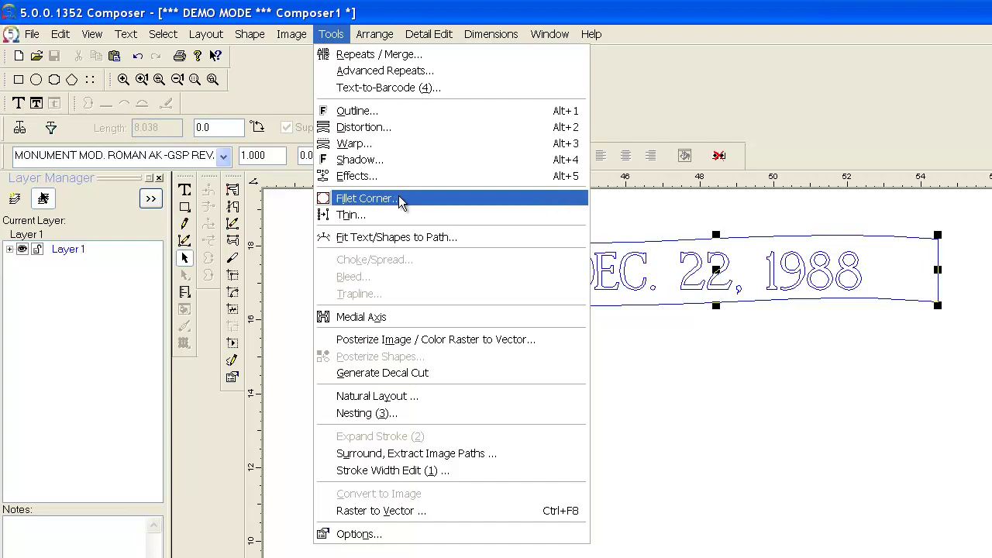
pyautogui.click(408, 237)
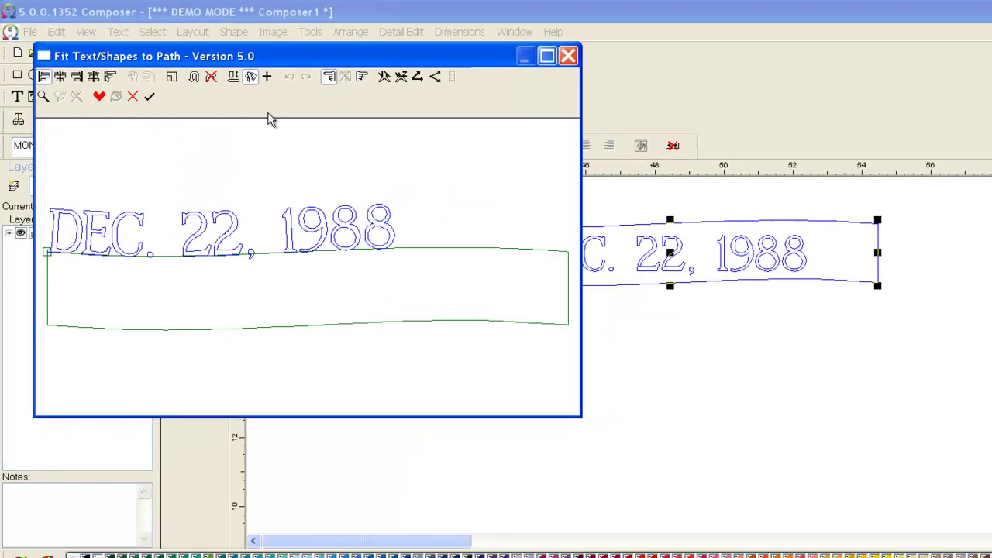
pyautogui.moveTo(199, 59); pyautogui.dragTo(424, 87)
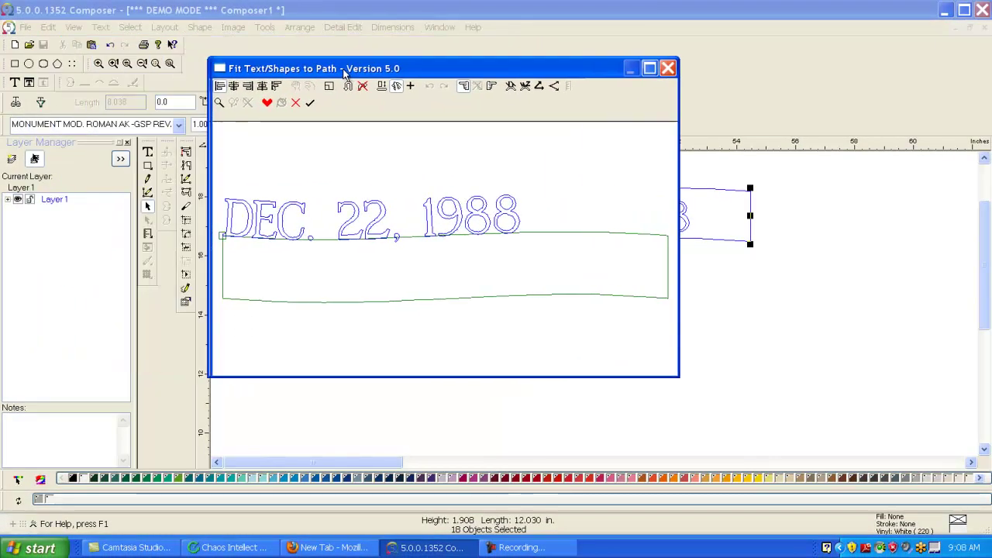
pyautogui.moveTo(344, 70); pyautogui.dragTo(352, 70)
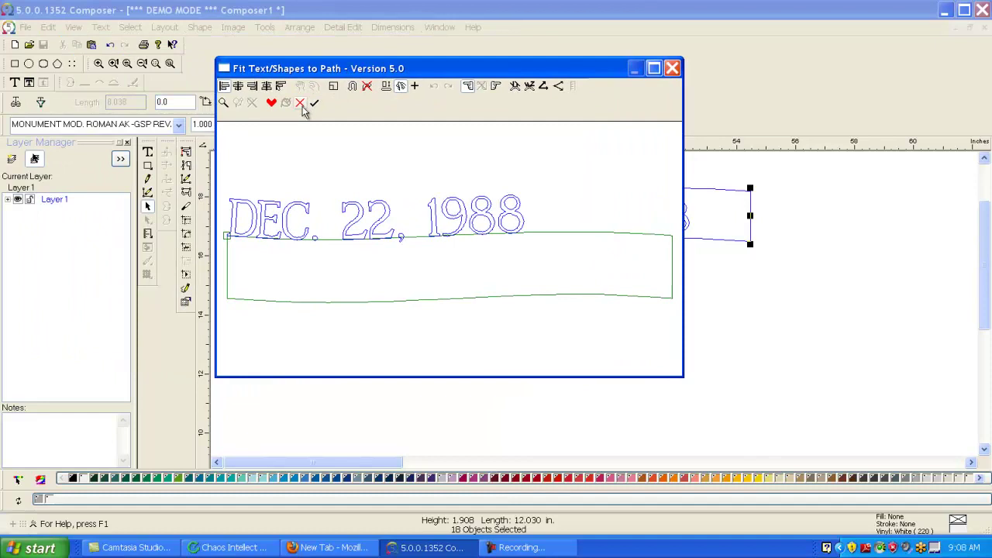
pyautogui.click(242, 86)
pyautogui.click(252, 86)
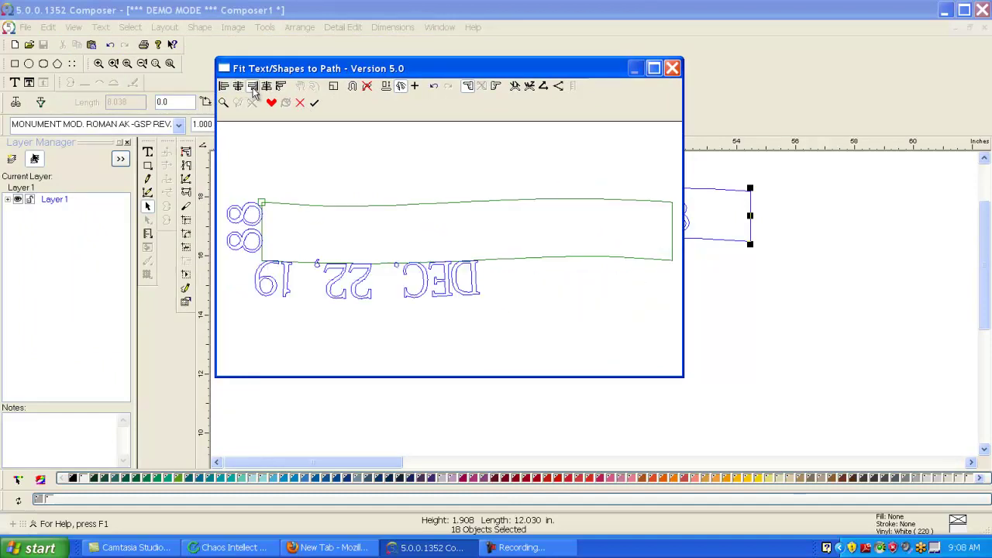